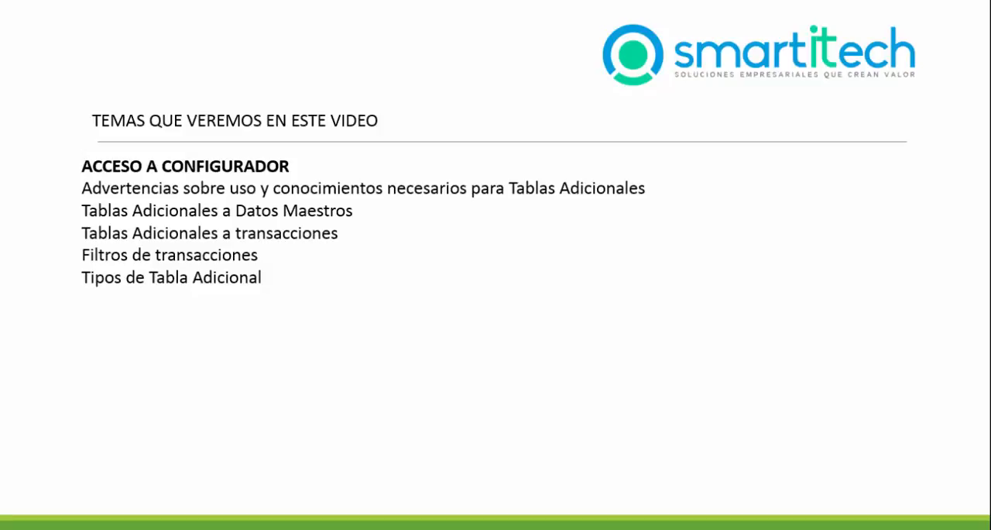
key(Right)
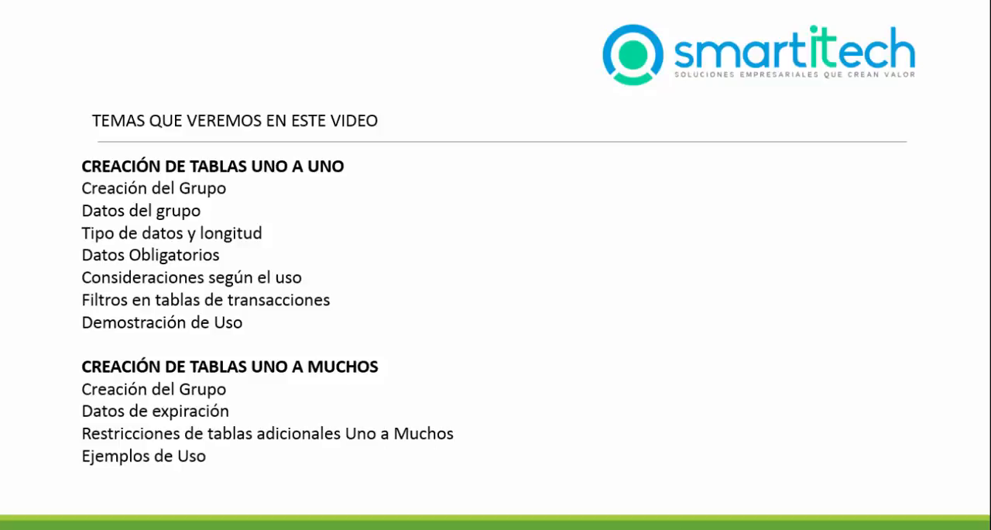
click(252, 108)
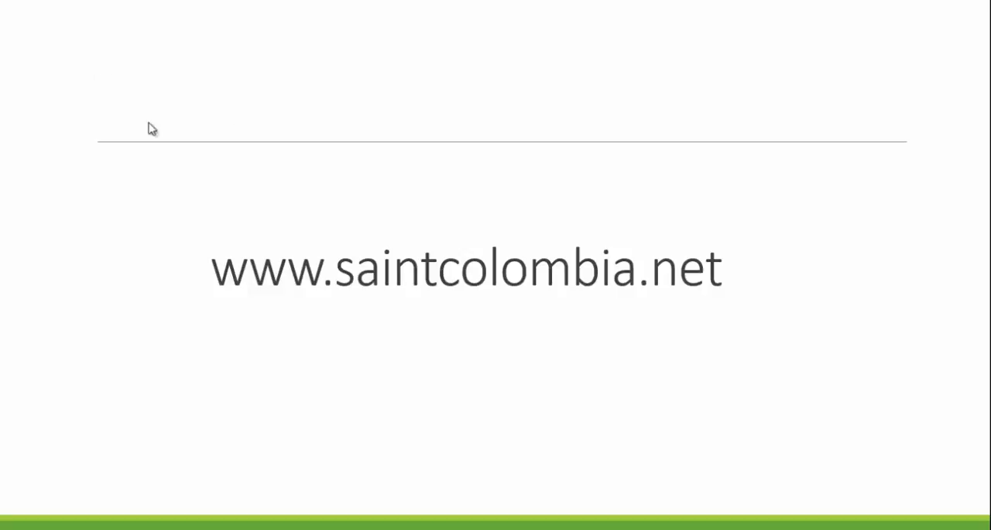
Step: Switch to Saint Configurador and open the additional tables (Tablas adicionales) in the general configuration
key(alt+Tab)
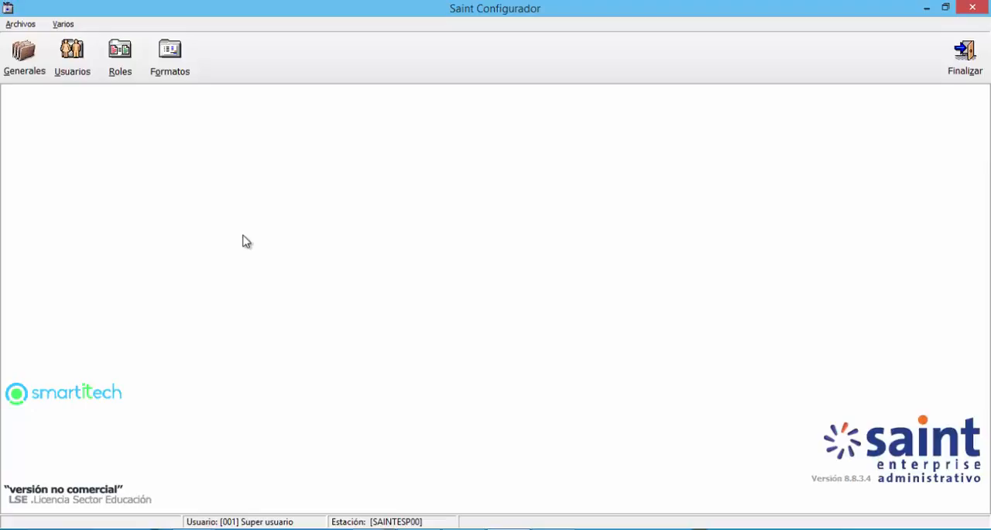
click(24, 71)
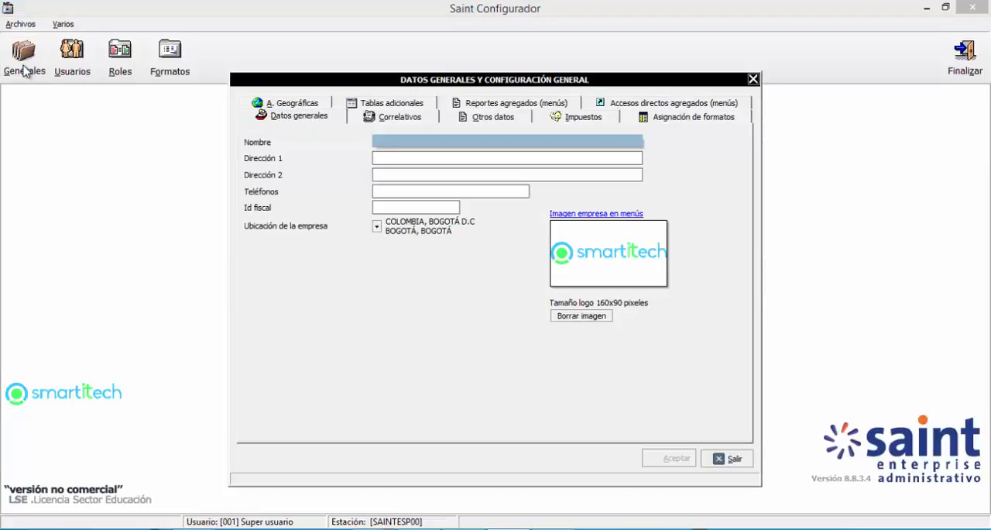
click(365, 104)
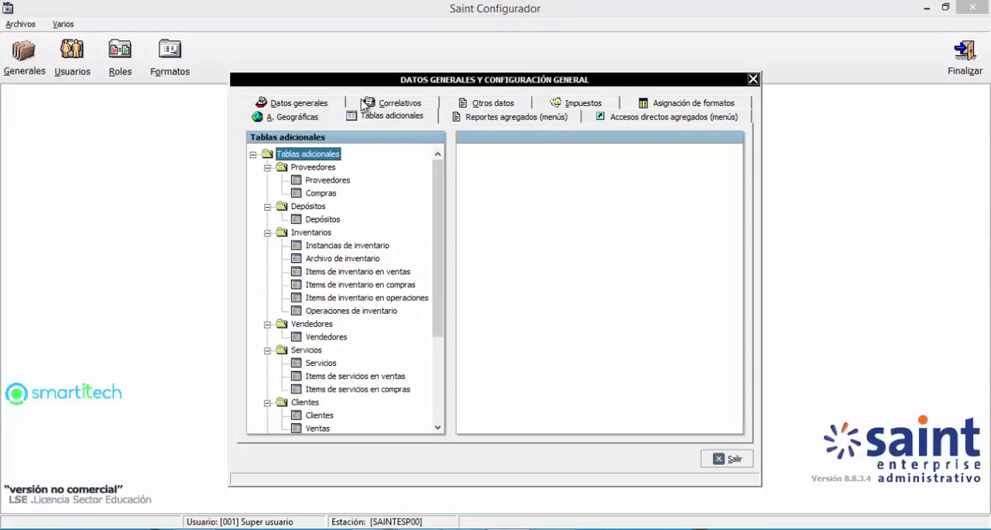
Step: Collapse every module folder from Proveedores to Bancos in the additional tables tree
click(252, 154)
click(252, 154)
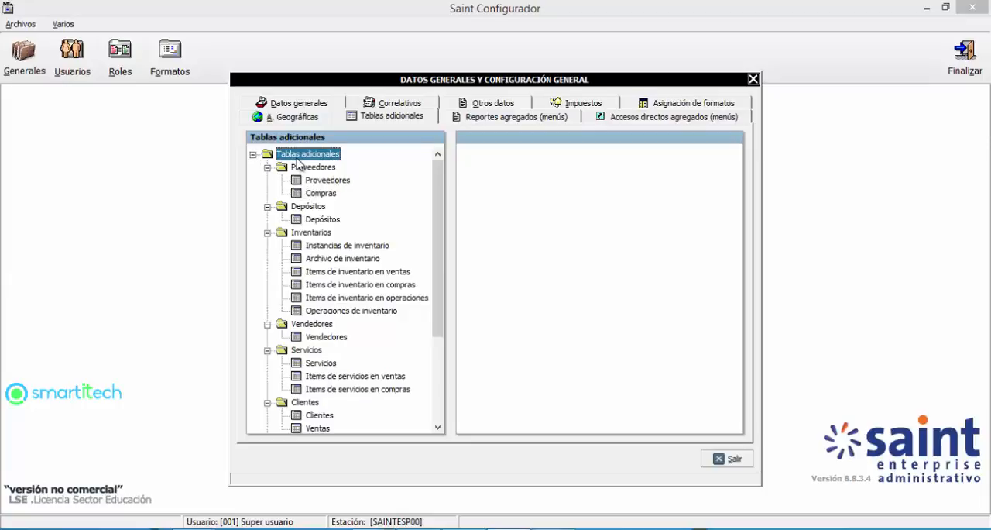
click(267, 167)
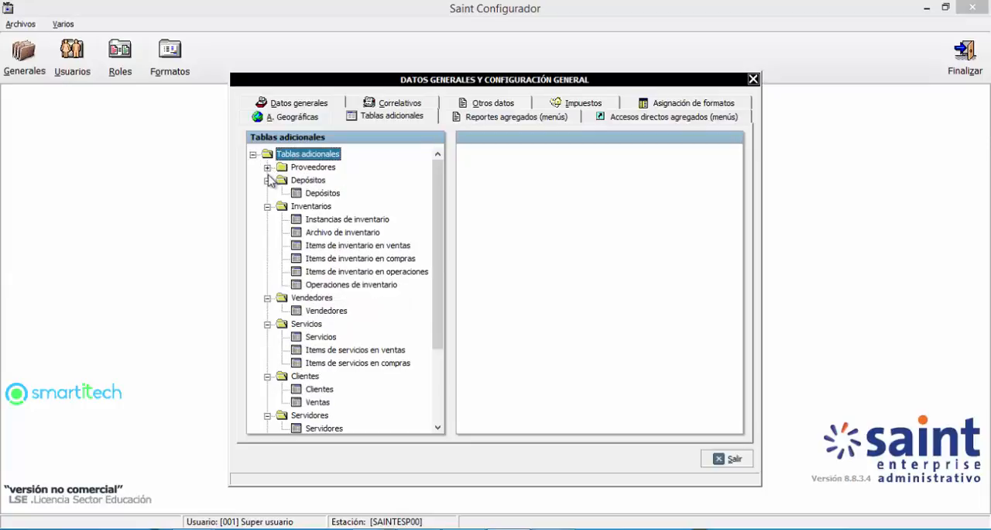
click(267, 179)
click(267, 193)
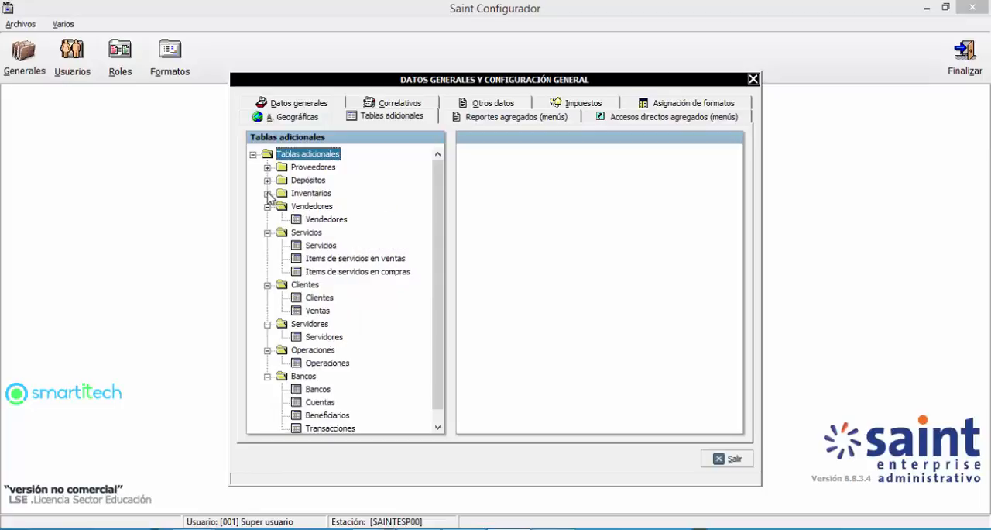
click(267, 206)
click(267, 219)
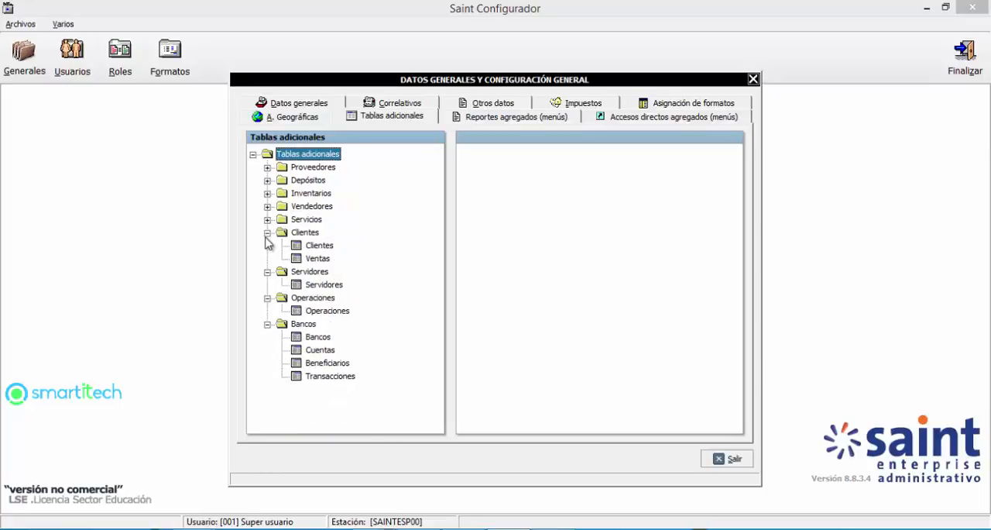
click(267, 232)
click(267, 245)
click(267, 259)
click(267, 272)
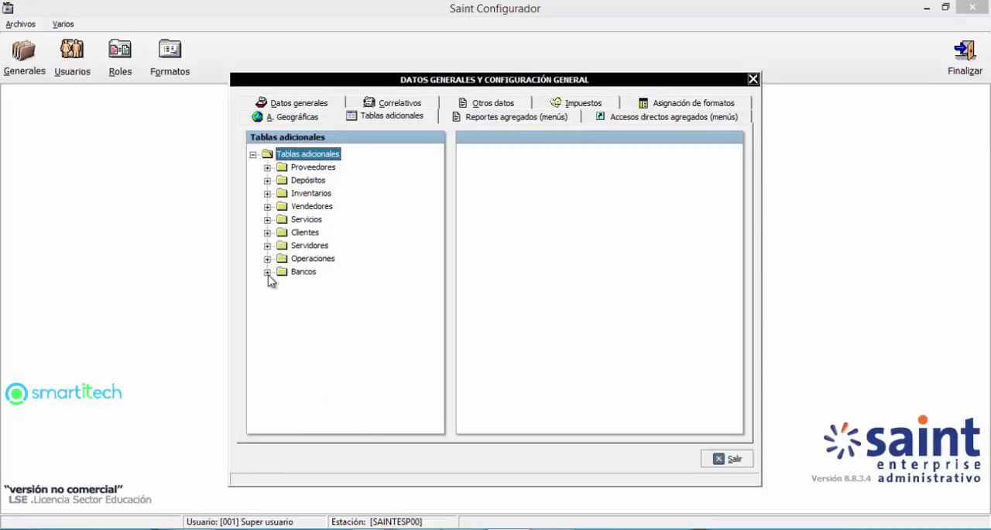
Step: Expand the Proveedores and Depósitos folders and view the additional tables for Proveedores, Compras and Depósitos
click(299, 172)
click(267, 167)
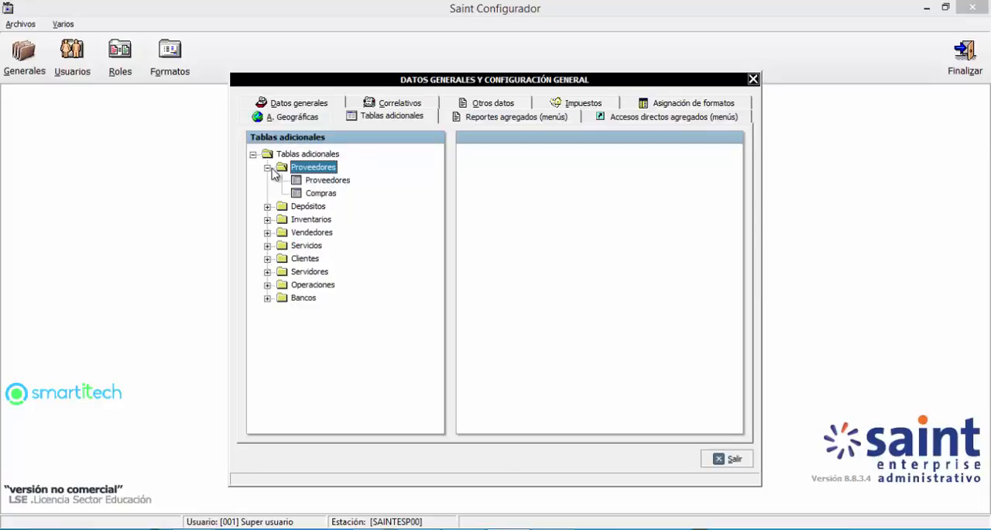
click(319, 183)
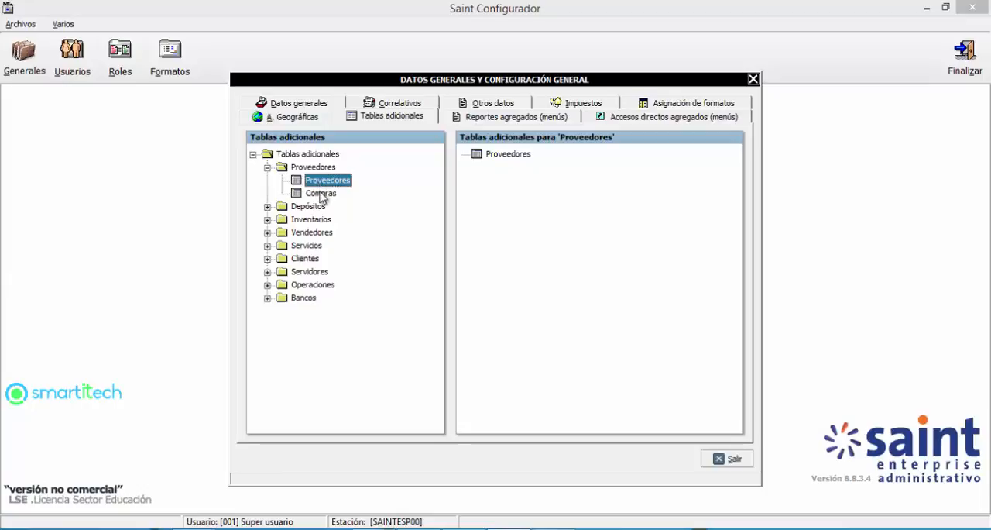
click(321, 196)
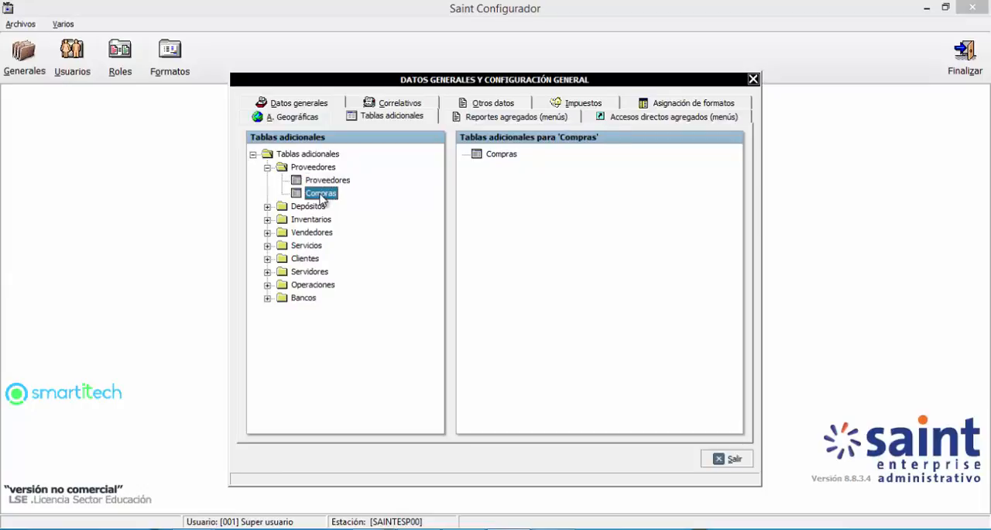
click(267, 206)
click(299, 207)
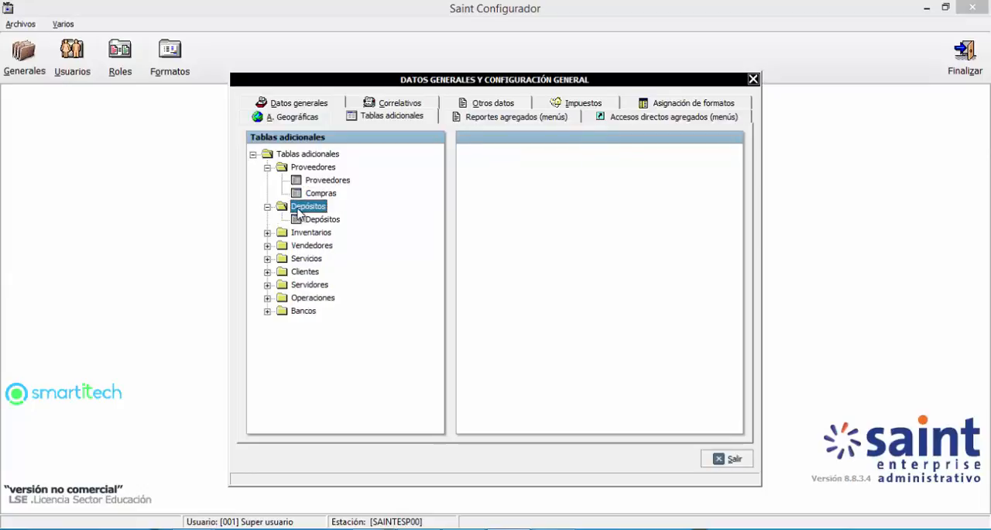
click(318, 220)
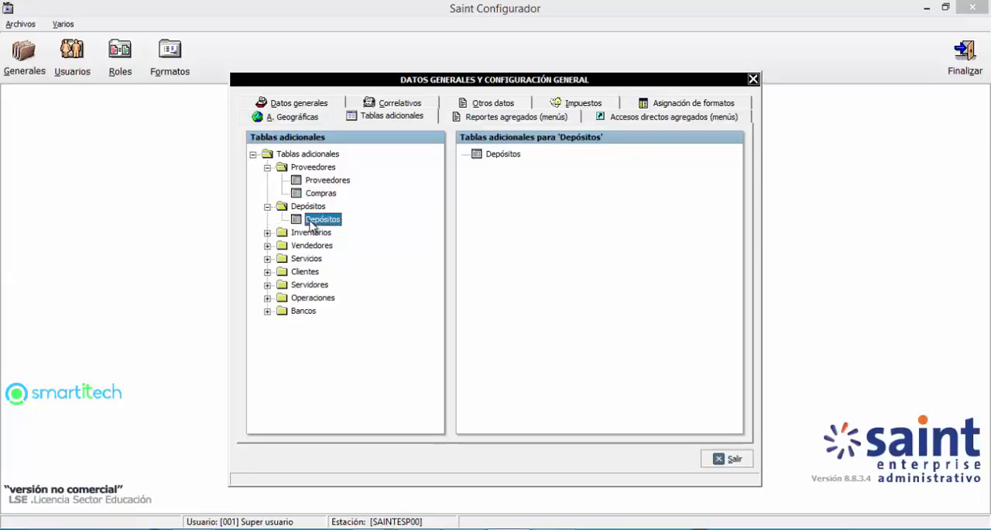
Step: Expand the Inventarios folder and view the additional tables of each entry, from Instancias de inventario to Operaciones de inventario
click(267, 233)
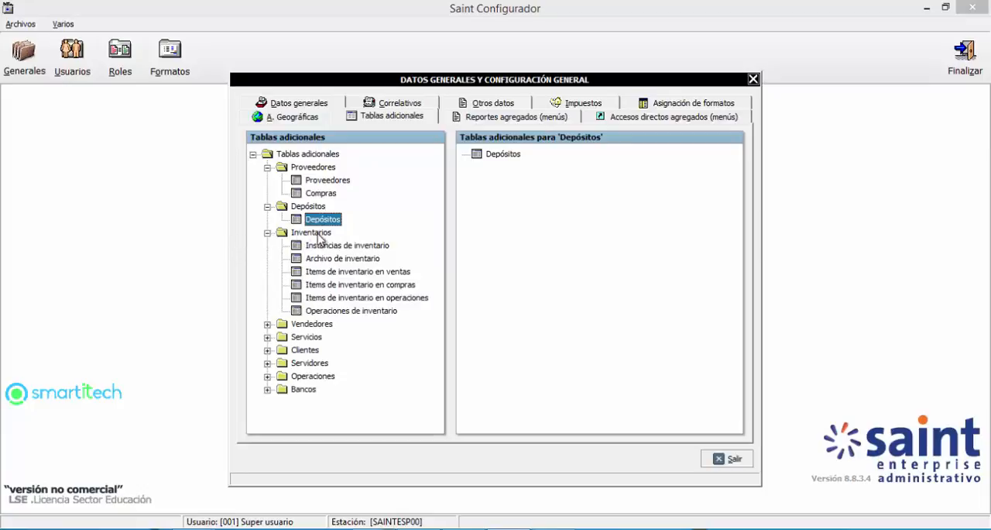
click(329, 247)
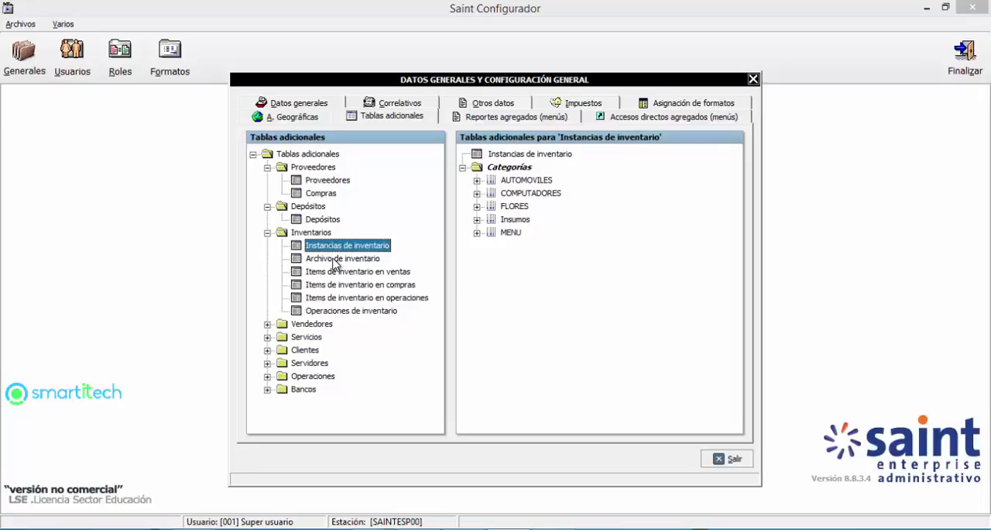
click(333, 260)
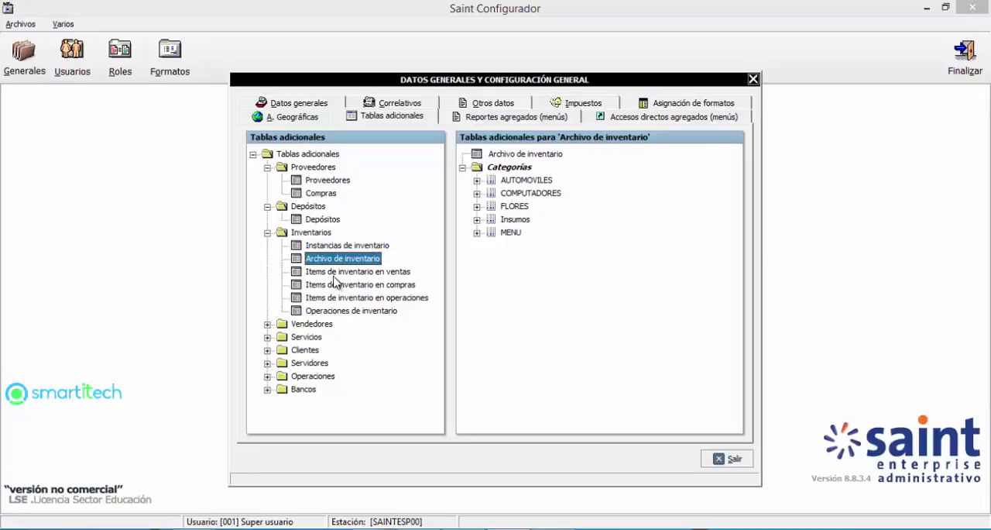
click(334, 276)
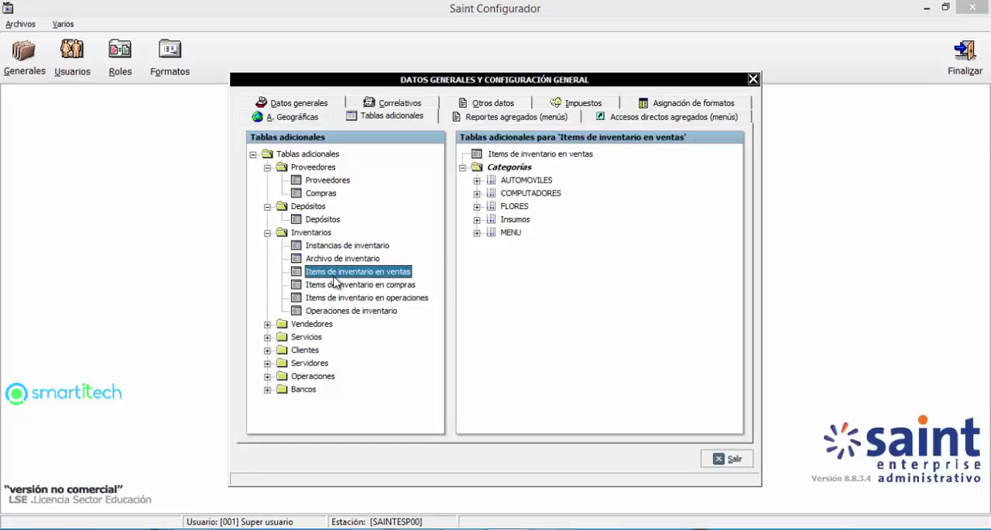
click(335, 286)
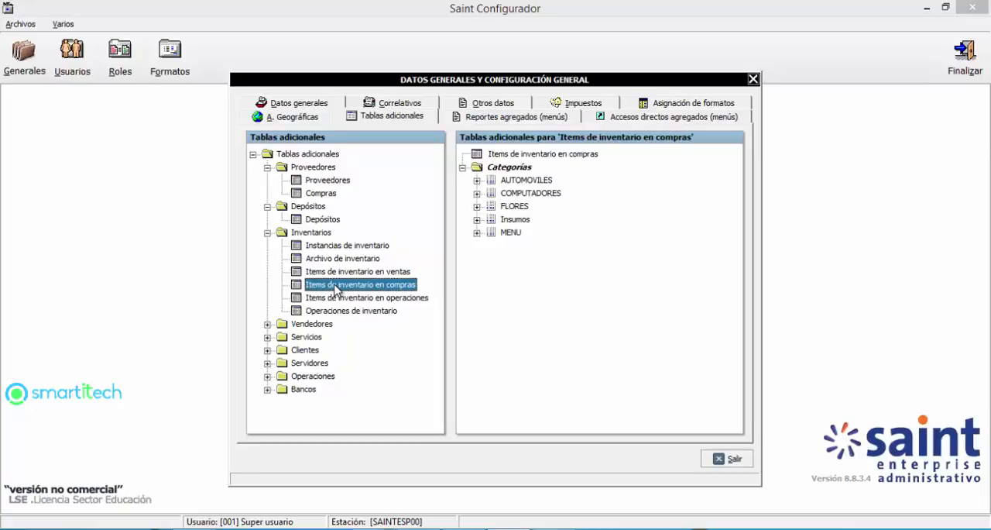
click(339, 301)
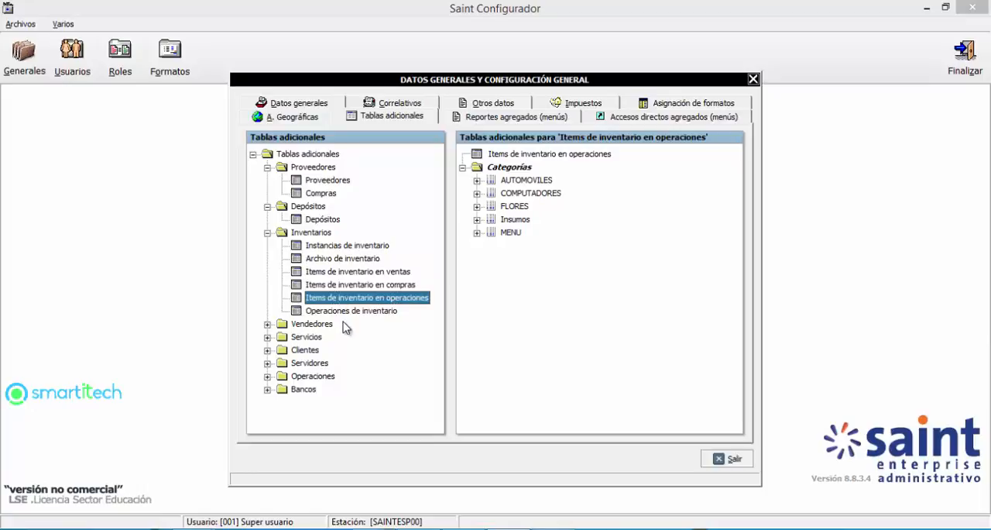
click(345, 312)
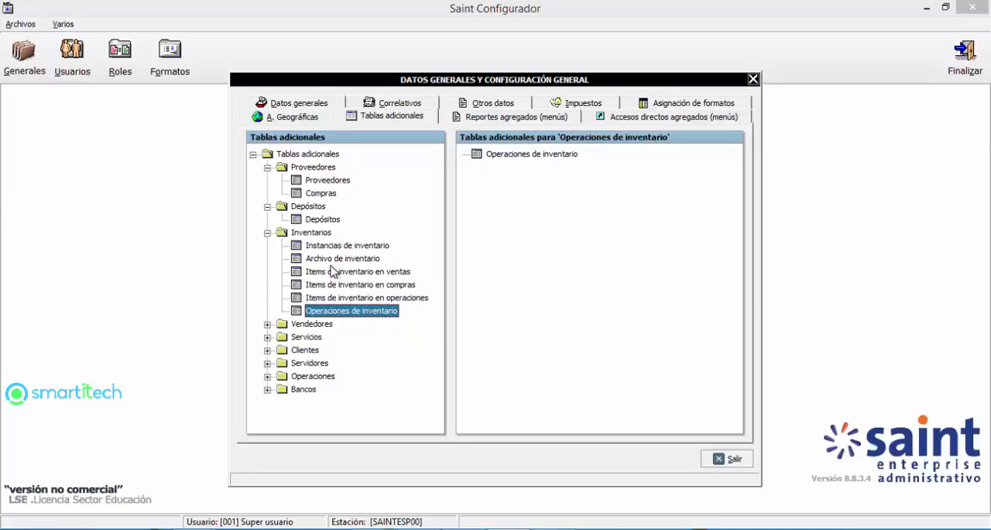
Step: Revisit Instancias de inventario and examine the AUTOMOVILES subcategories under Archivo de inventario, including CAMIONETA and CUPE
click(313, 233)
click(329, 246)
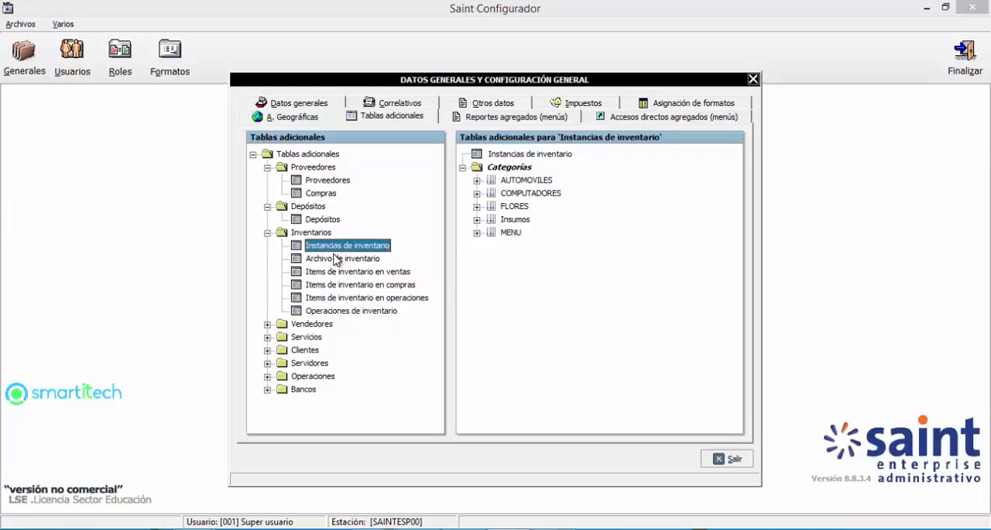
click(341, 261)
click(477, 179)
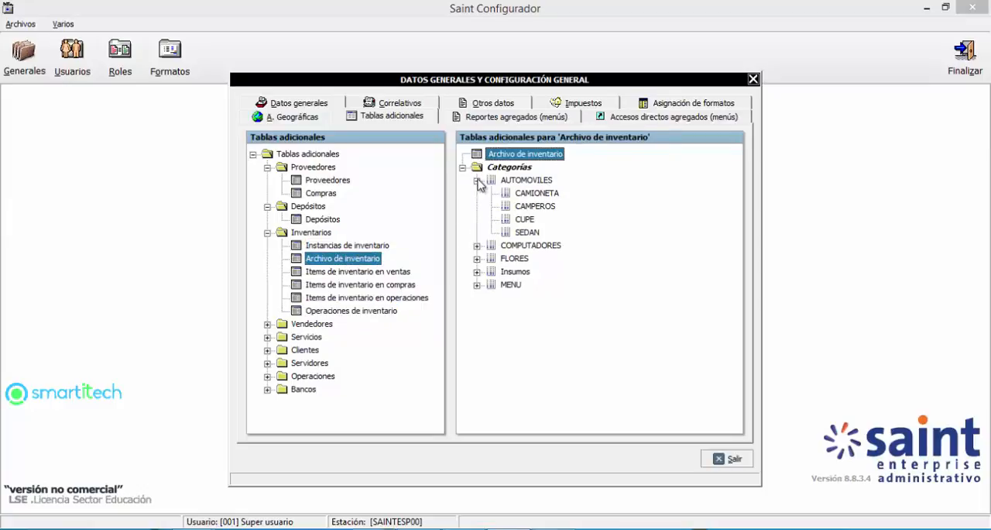
click(536, 193)
click(525, 220)
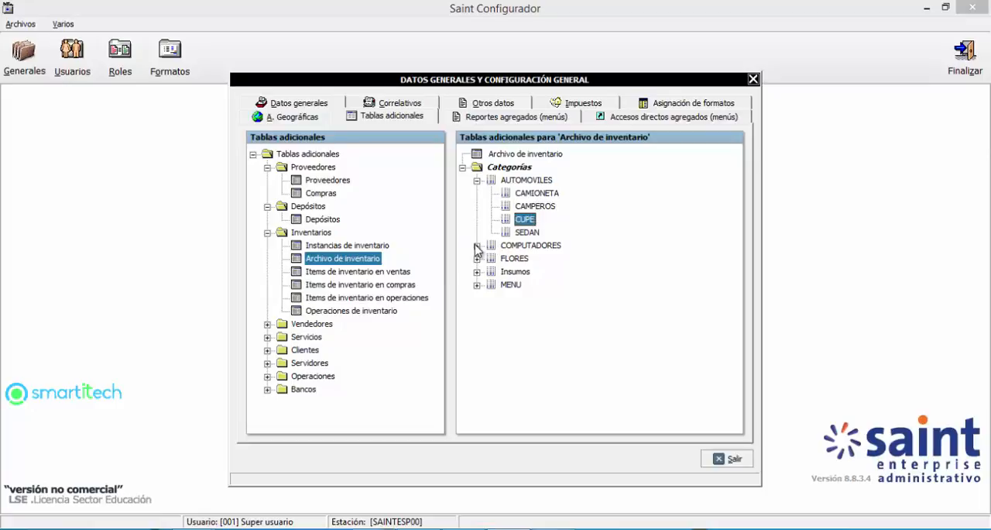
Step: Expand the Vendedores and Servicios folders and view the additional tables for Servicios, Items de servicios en ventas and Items de servicios en compras
click(267, 325)
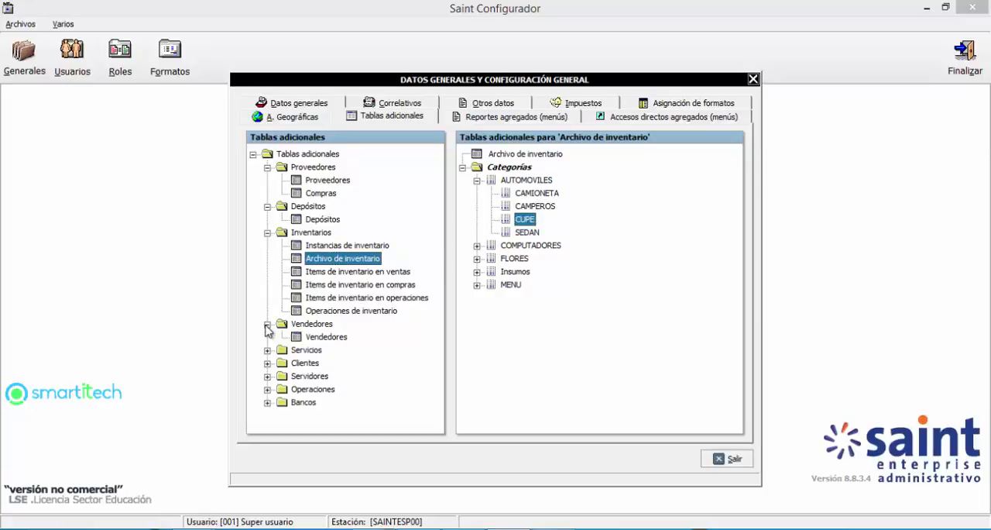
click(267, 350)
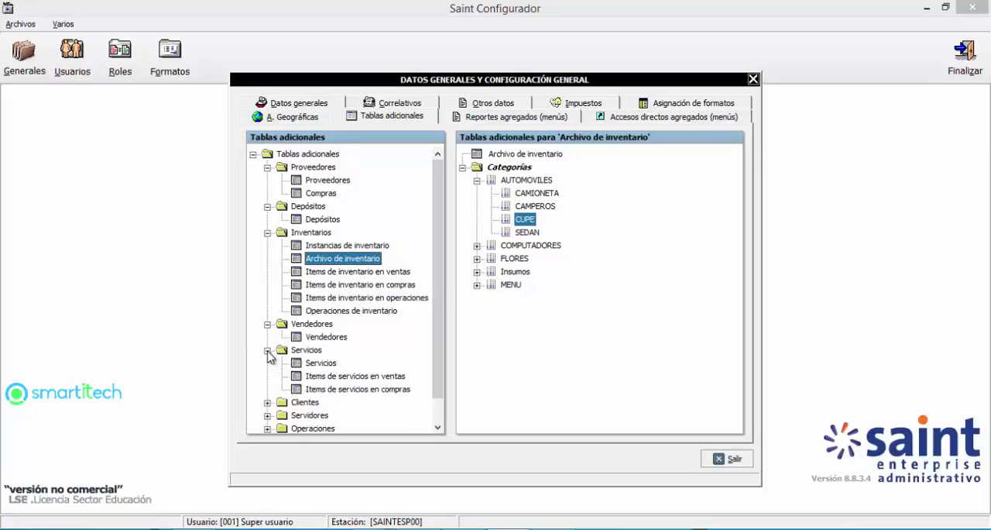
click(318, 366)
click(318, 377)
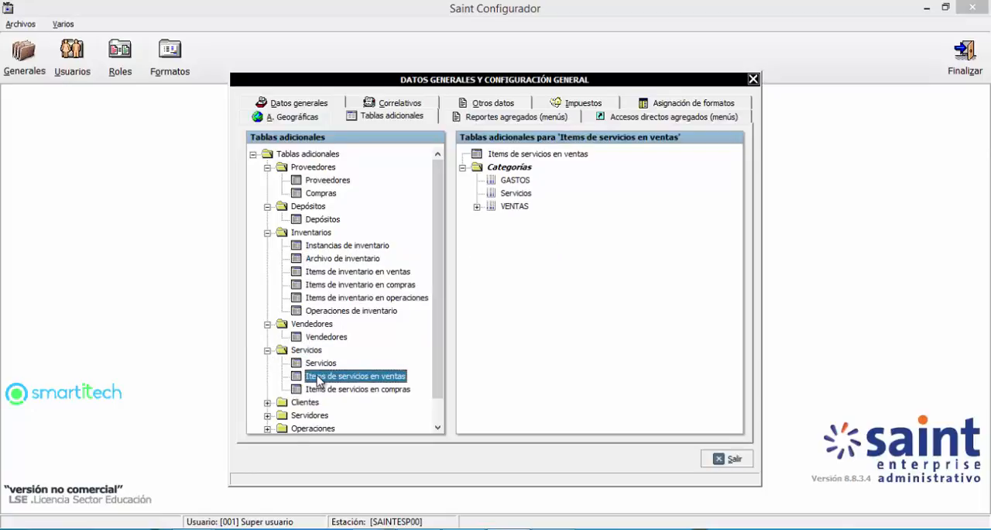
click(327, 390)
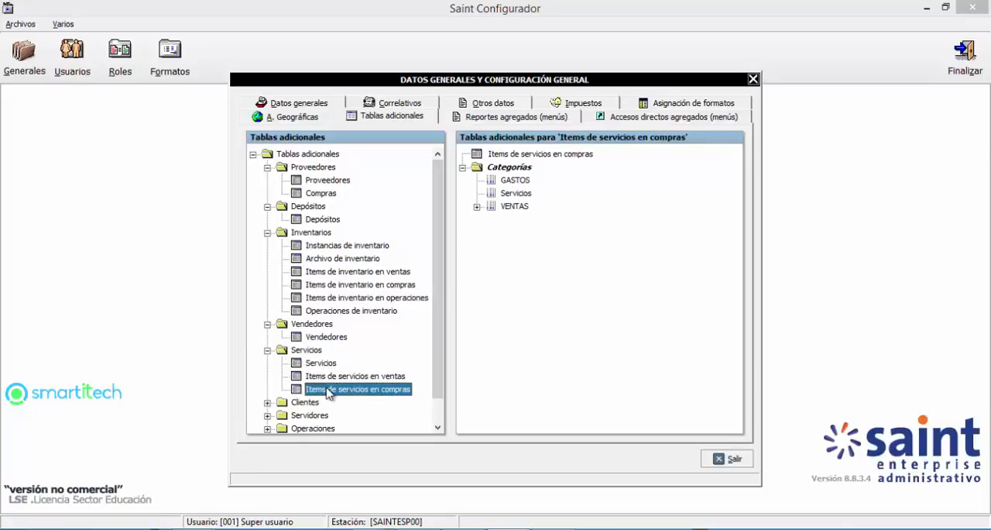
Step: Expand the VENTAS category under Items de servicios en compras and select its SERVICIOS TECNICOS subcategory
click(477, 207)
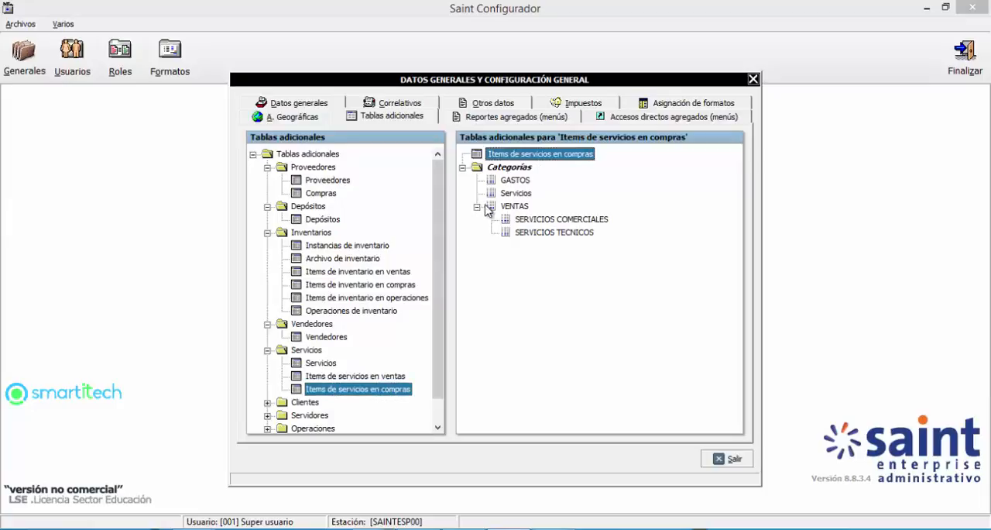
click(515, 207)
click(533, 233)
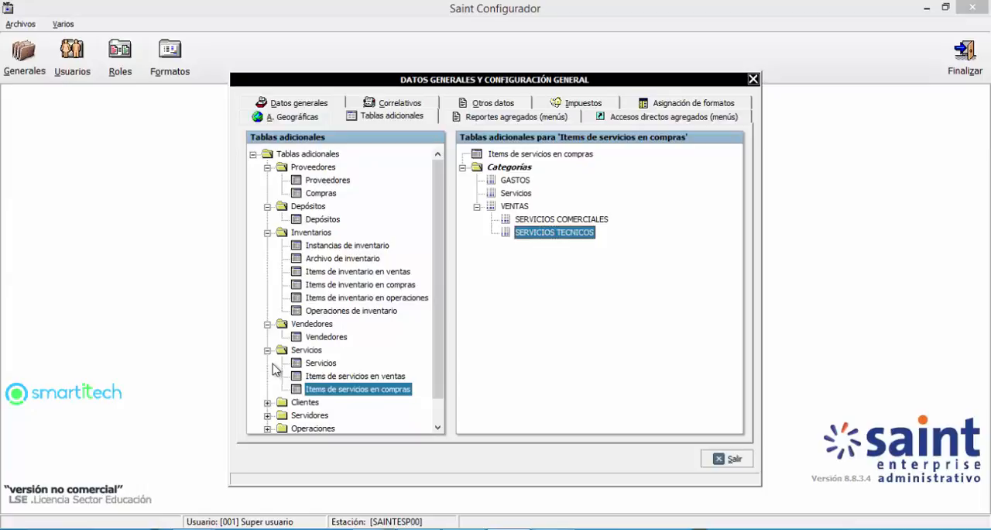
Step: Expand the Clientes folder and view the additional tables for Clientes and Ventas
click(268, 402)
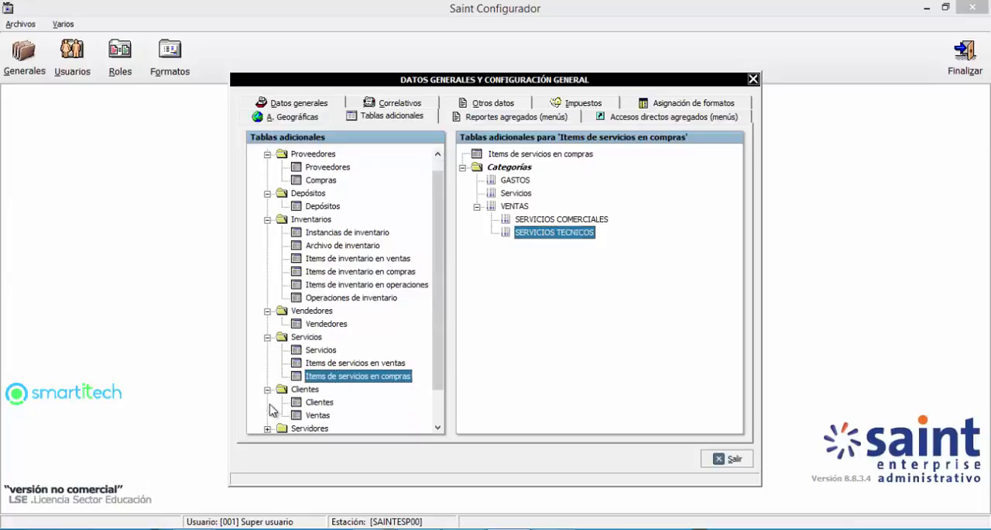
click(314, 402)
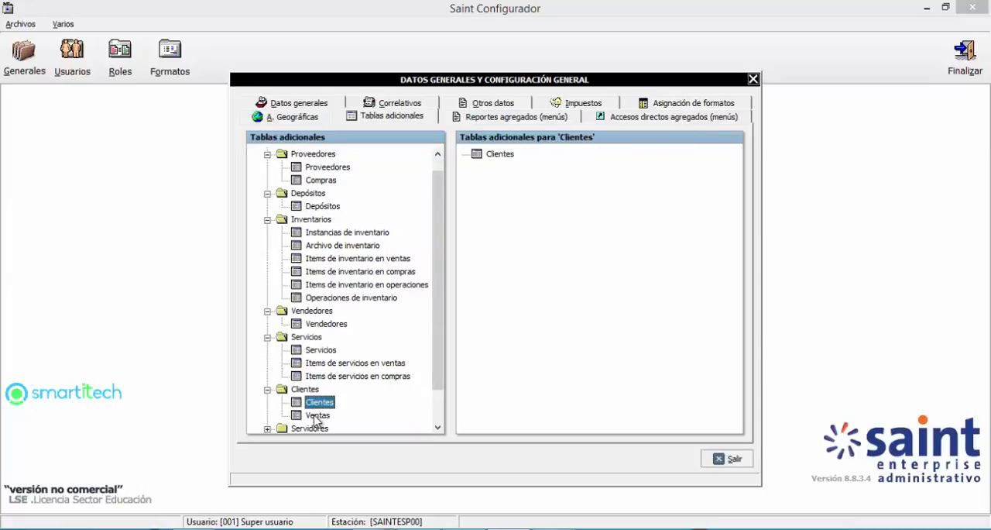
click(317, 416)
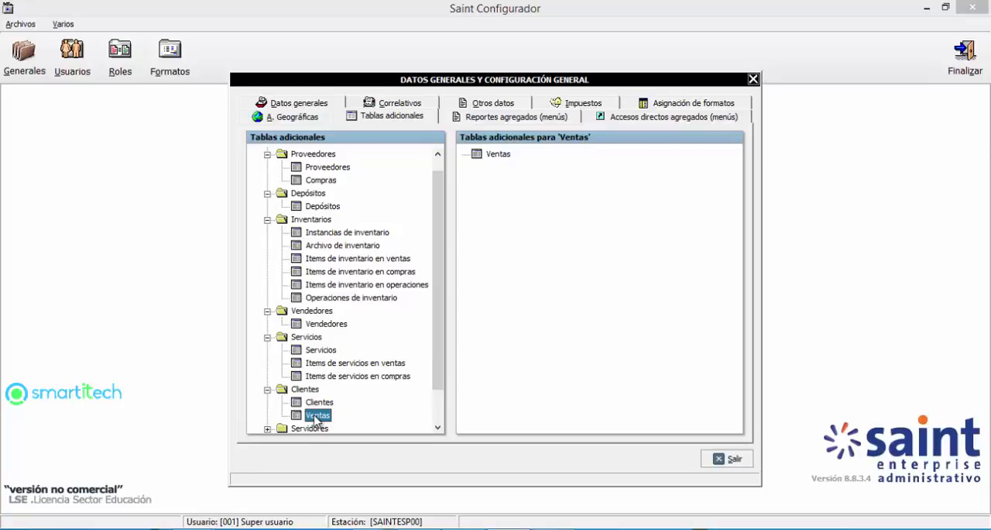
click(438, 428)
double_click(438, 428)
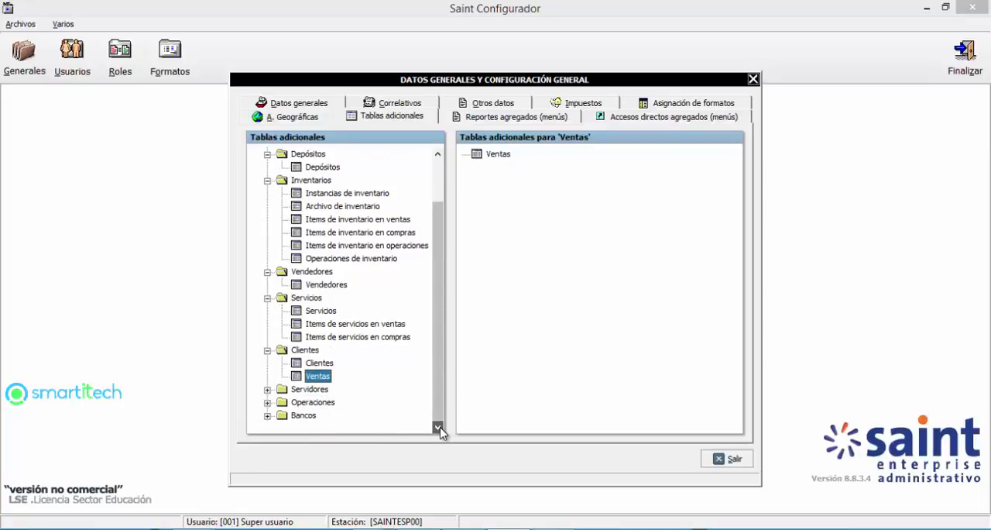
Step: Expand the Servidores and Operaciones folders and view the additional tables for each
click(267, 390)
click(318, 402)
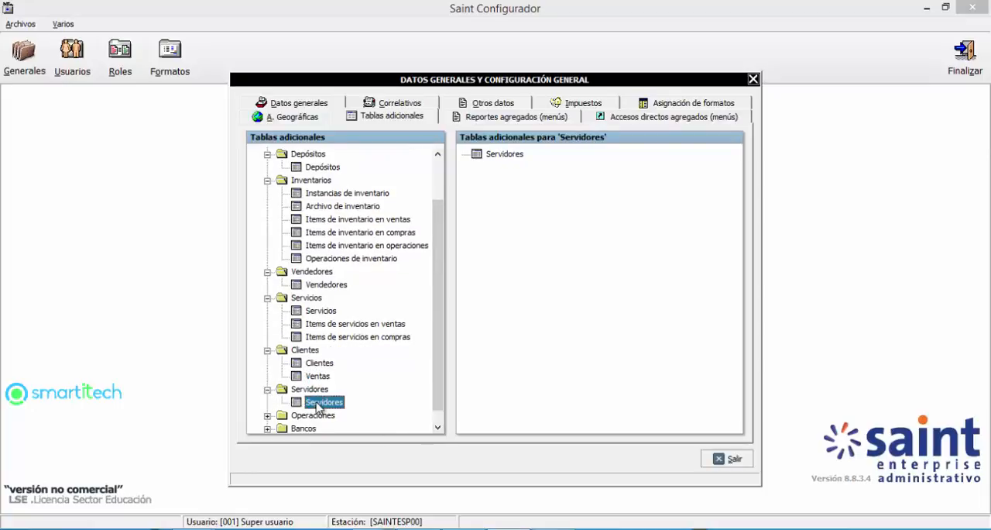
click(266, 417)
click(322, 415)
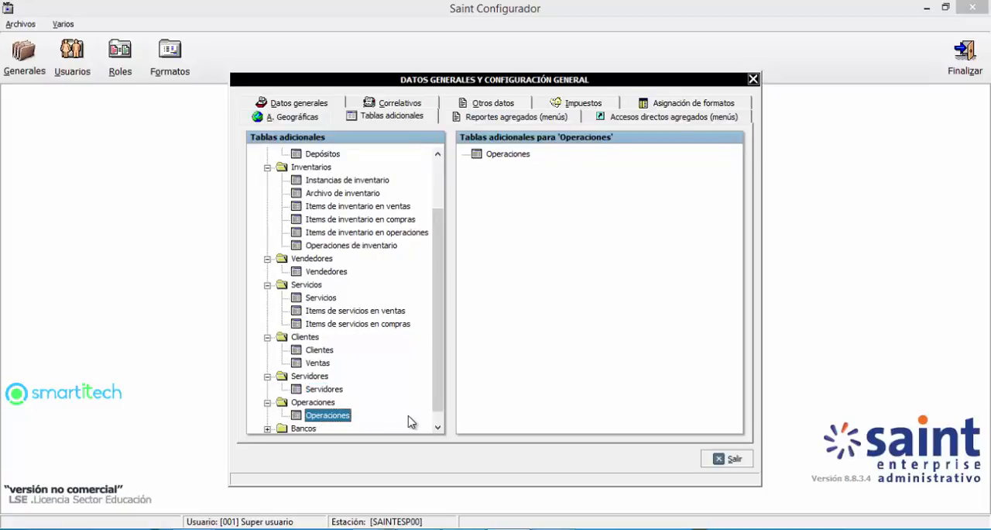
Step: Expand the Bancos folder and view the additional tables for Bancos, Cuentas, Beneficiarios and Transacciones
click(437, 426)
click(302, 415)
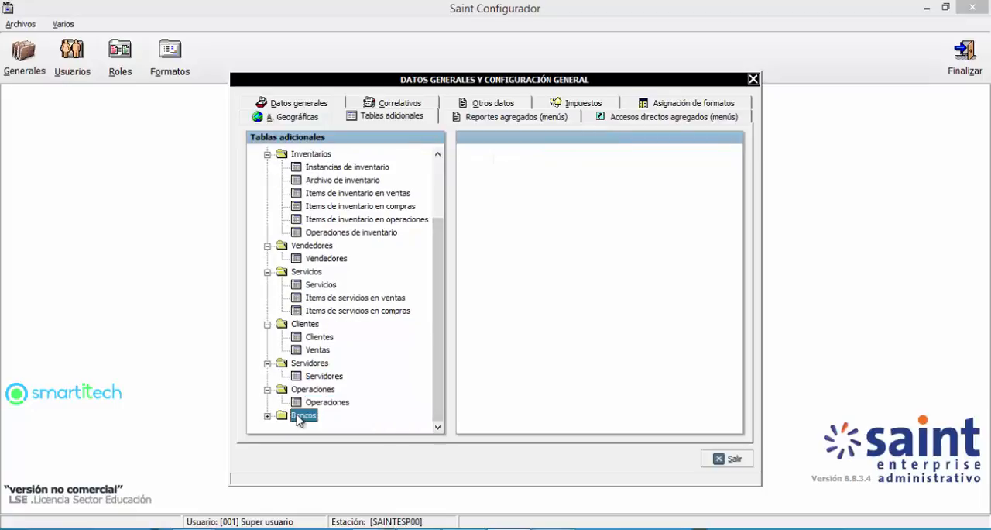
click(267, 417)
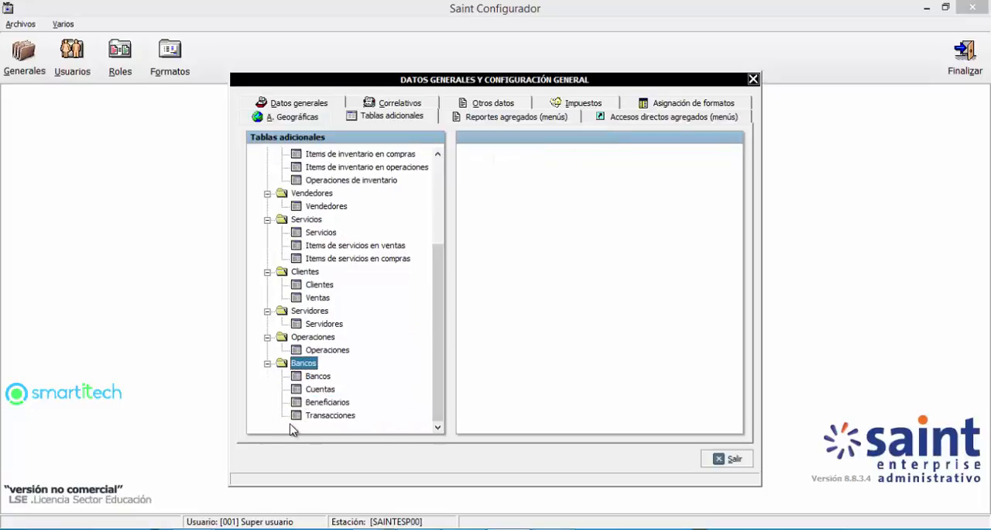
click(319, 377)
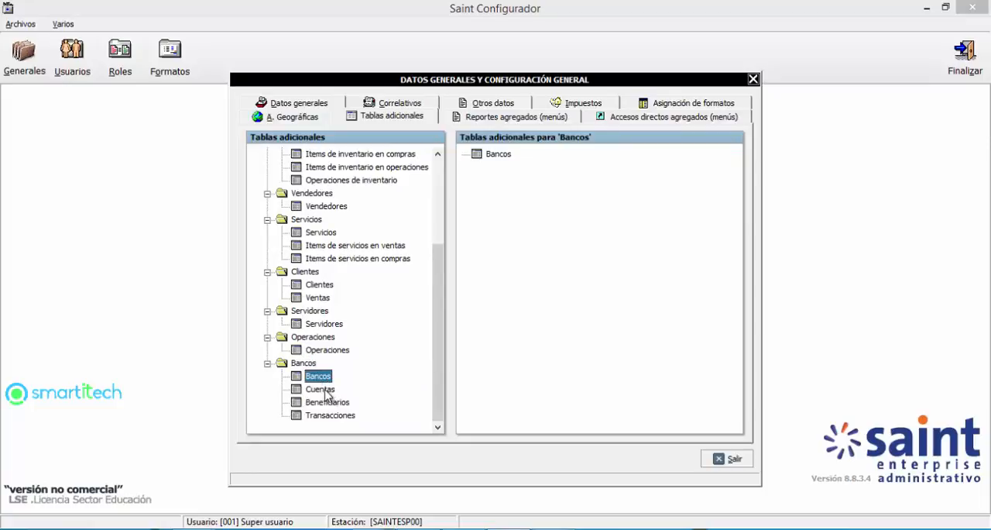
click(323, 389)
click(330, 402)
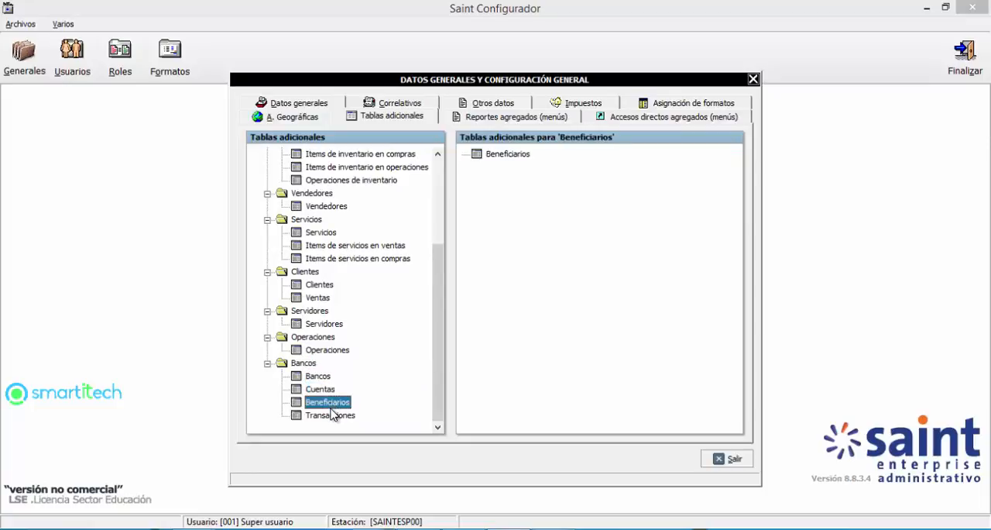
click(333, 418)
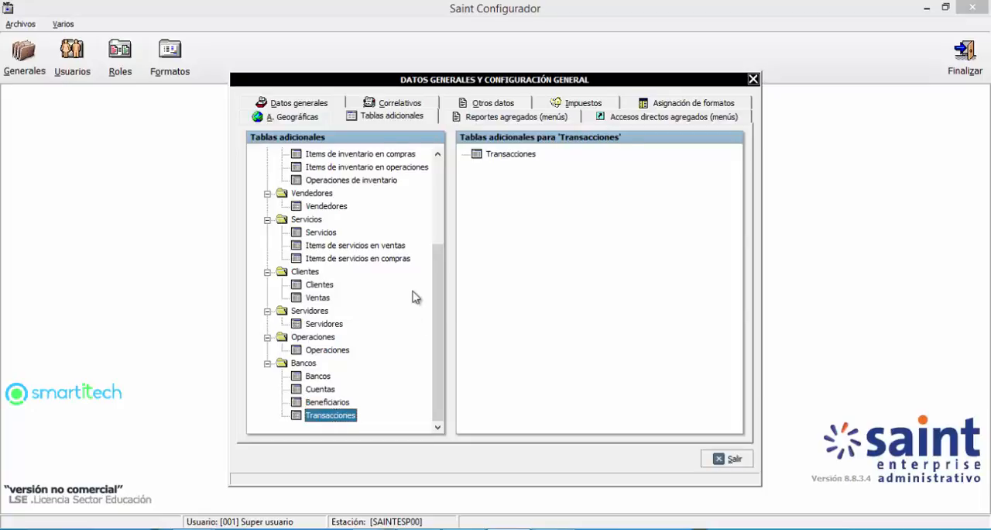
drag(437, 295, 458, 200)
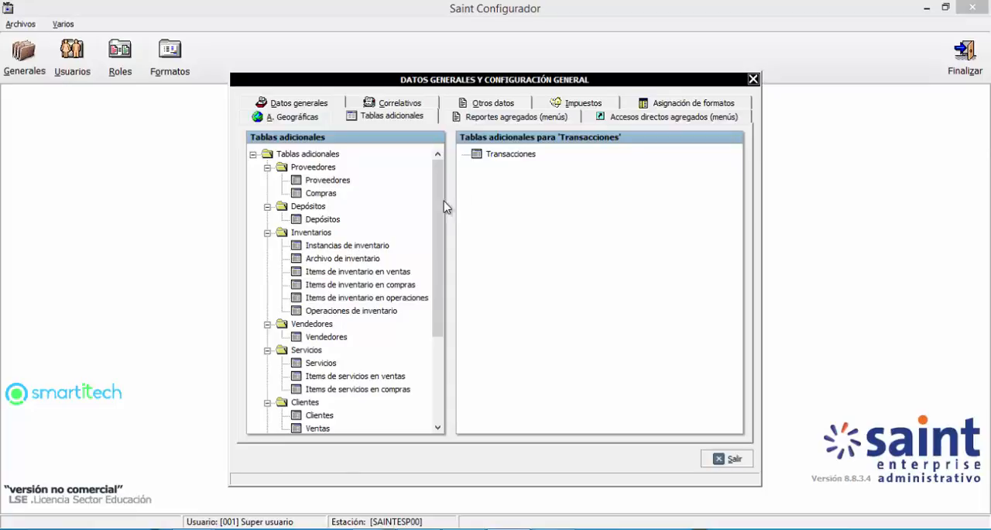
Step: Launch the Administrativo module from the Administrativo 8 folder and log in with the user code and access password
mouse_move(344, 526)
click(263, 480)
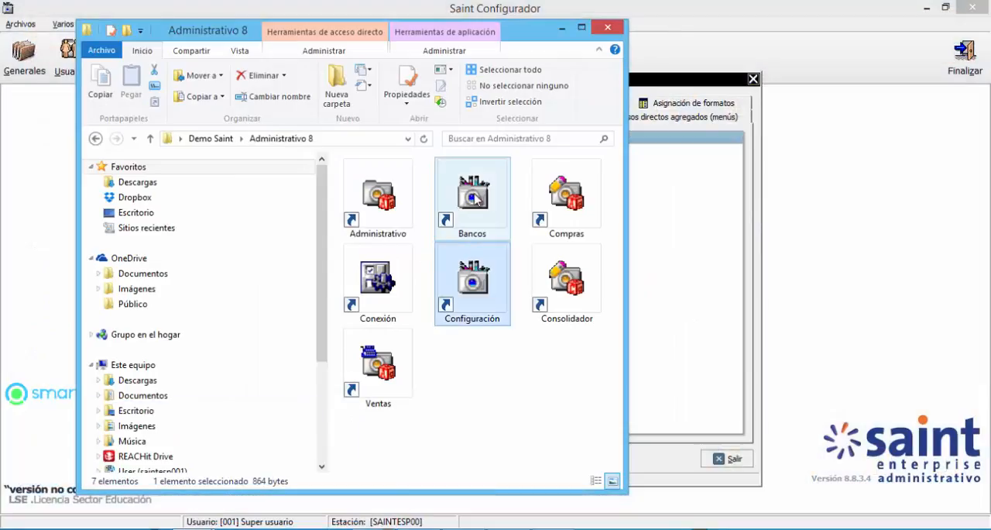
click(385, 200)
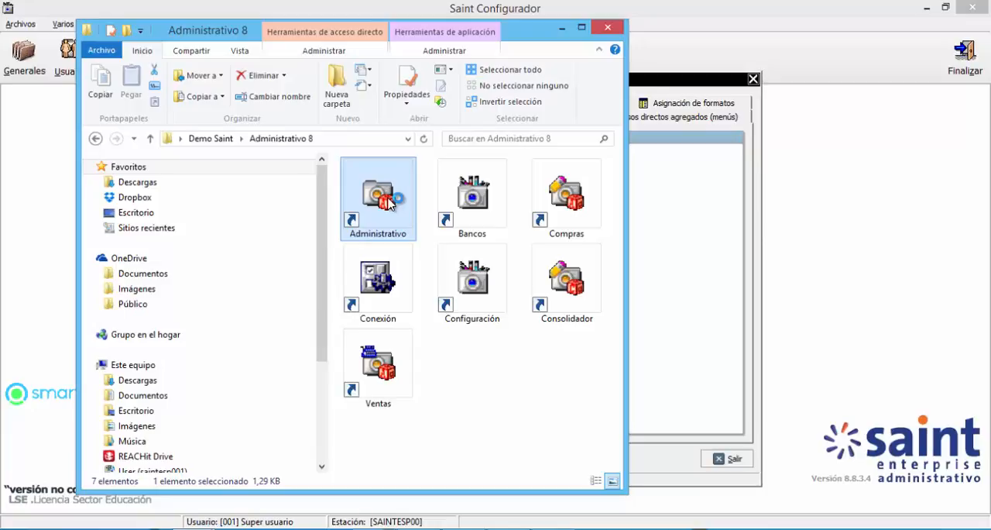
double_click(378, 198)
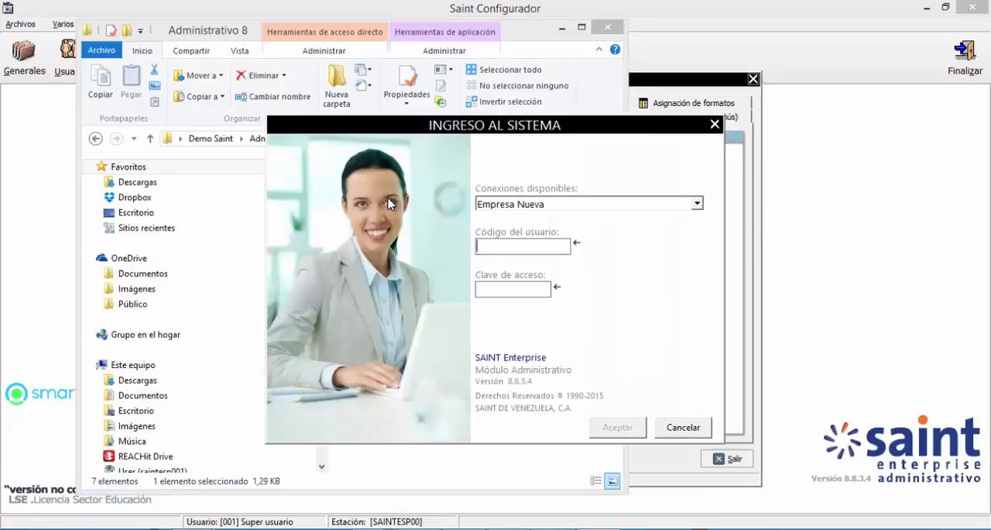
text(001)
key(Return)
text(001)
key(Return)
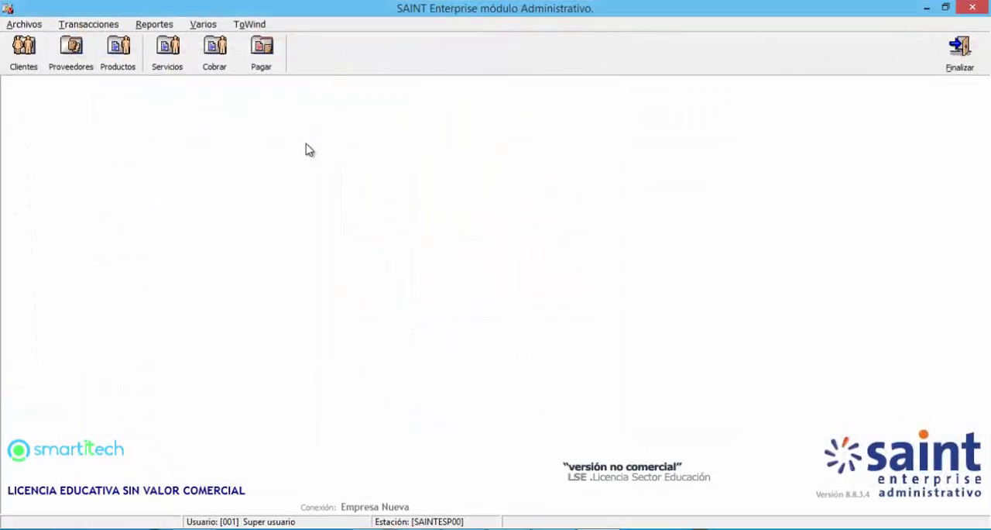
Step: Open the client file and examine the Estadísticas and Productos/Servicios data of CLIENTE DEMOSTRACION
click(25, 50)
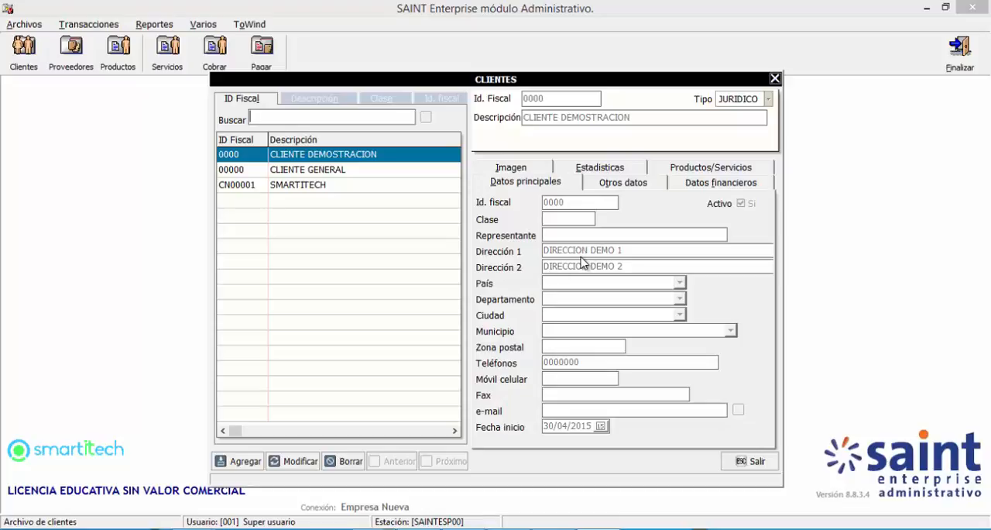
click(604, 168)
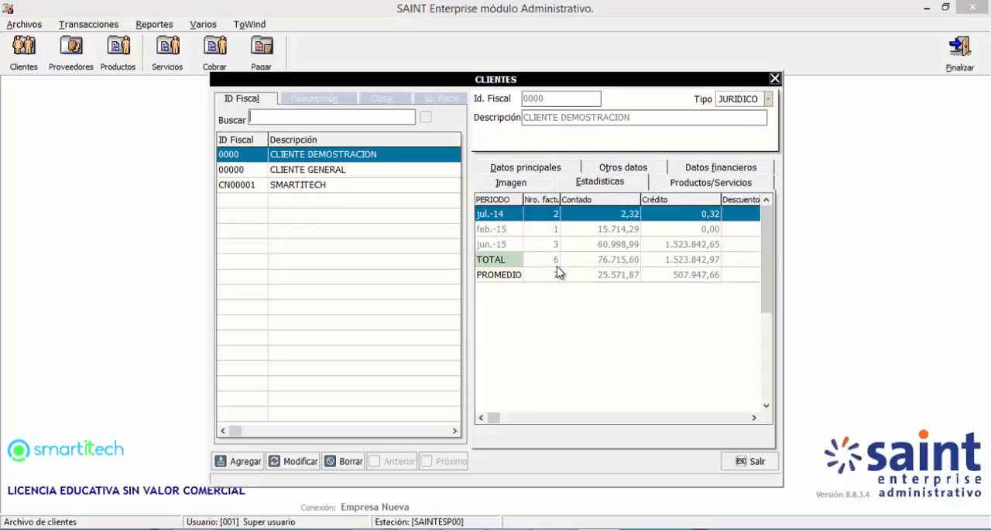
click(687, 186)
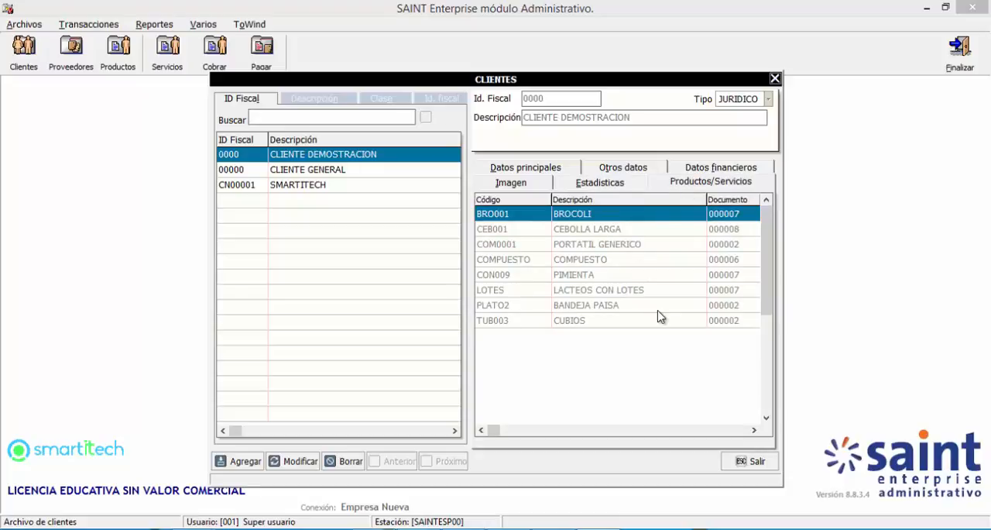
click(601, 307)
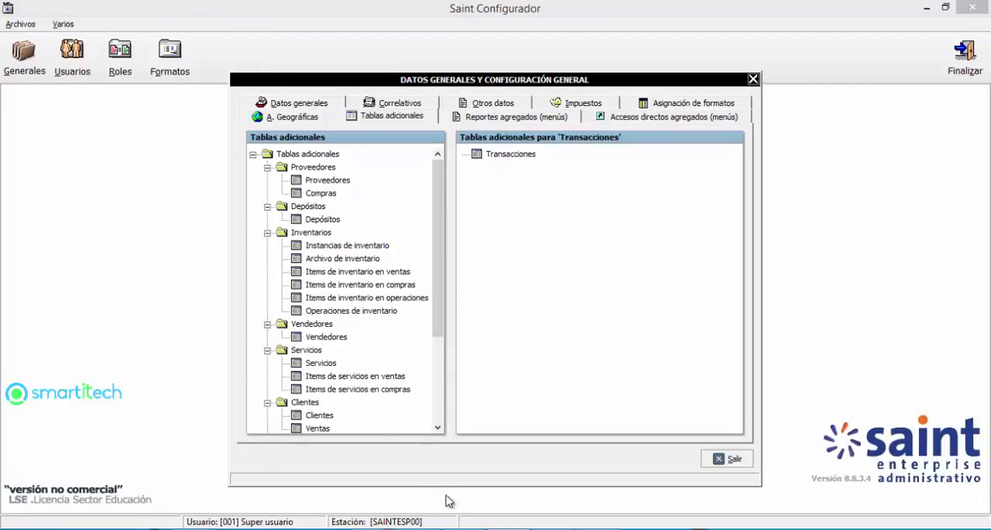
Step: Compare Proveedores and Compras in Saint Configurador with the client's Estadísticas and Datos principales in the Administrativo module, and reselect Proveedores
click(322, 182)
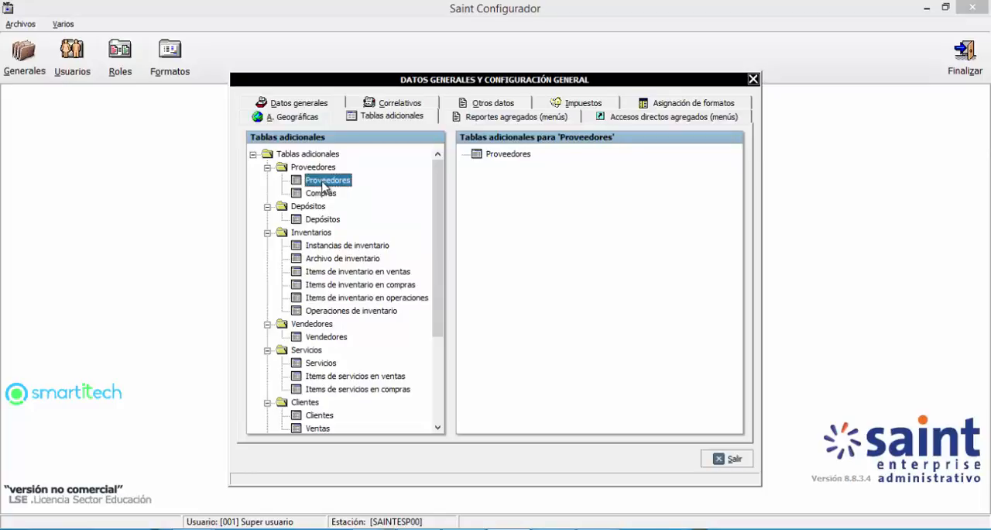
click(326, 196)
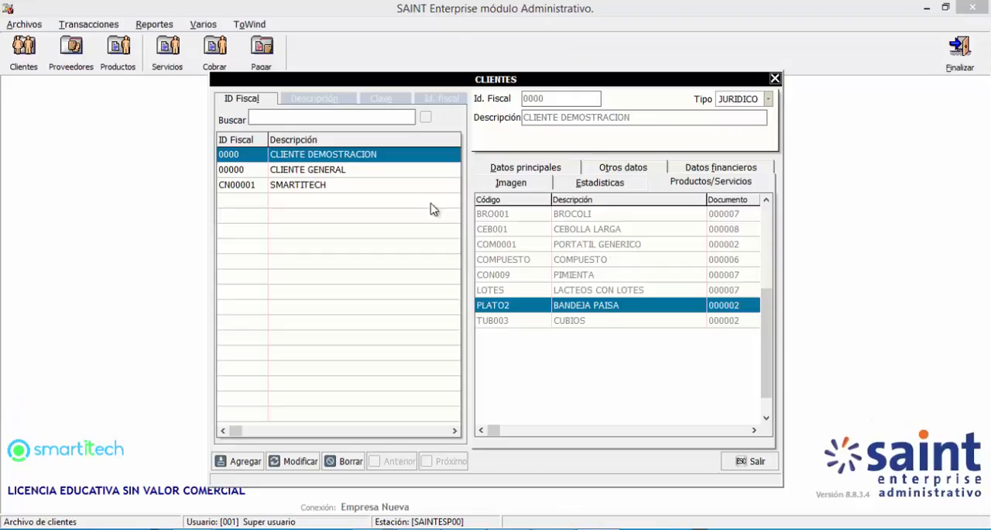
click(586, 187)
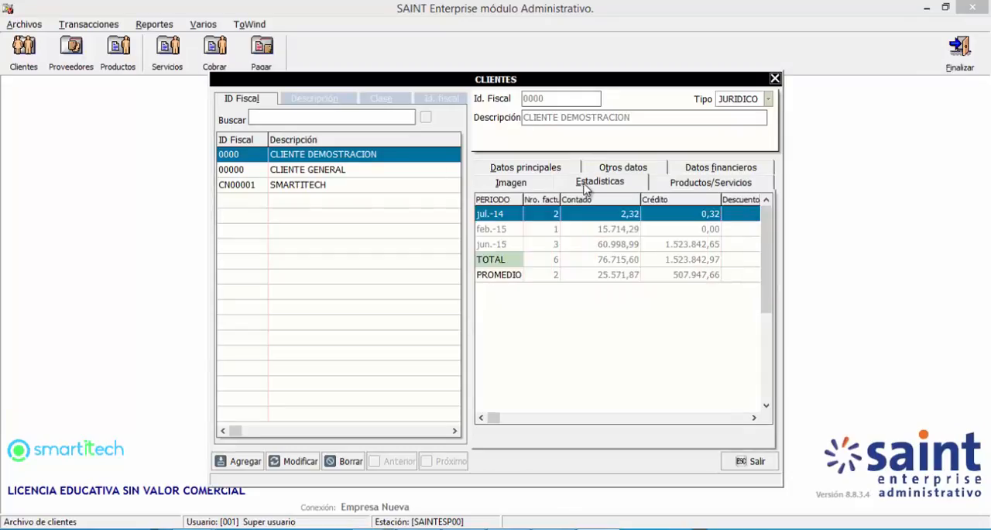
click(545, 167)
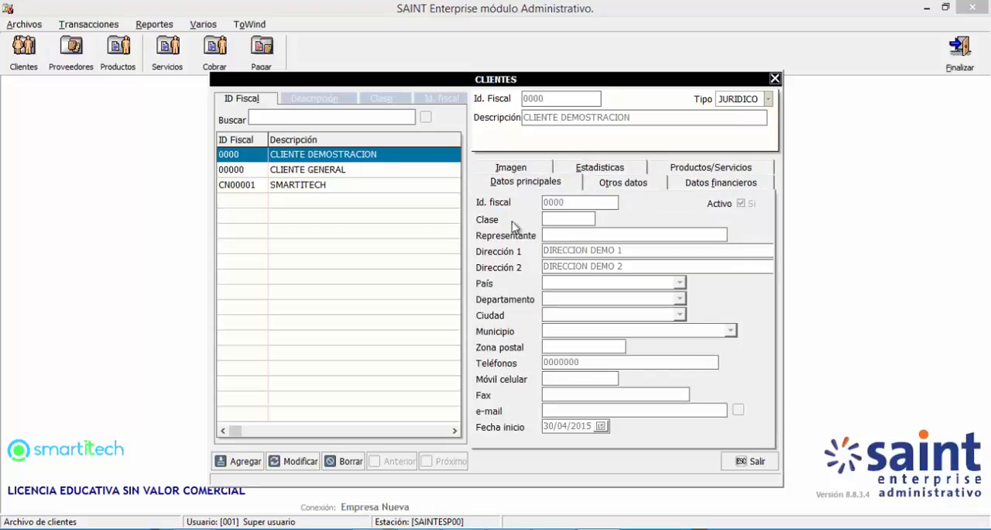
click(608, 169)
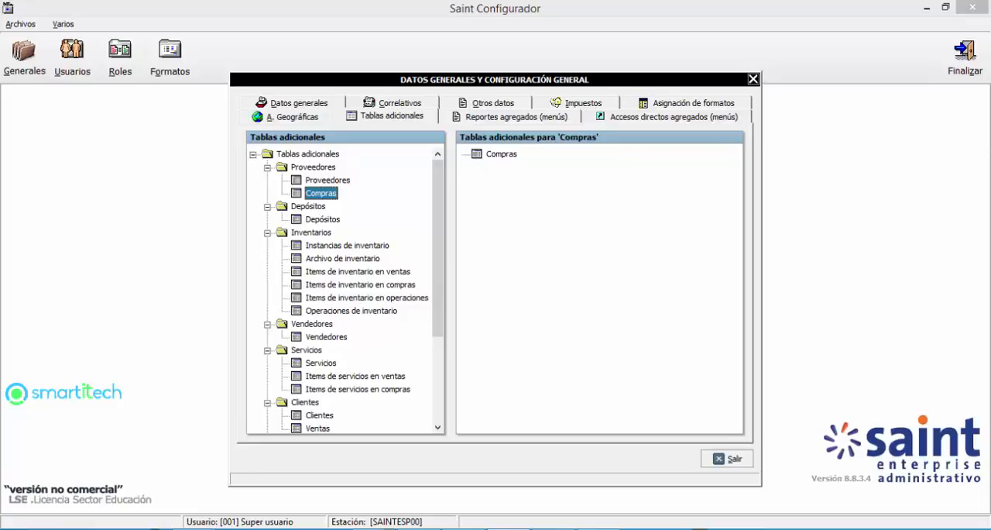
click(324, 183)
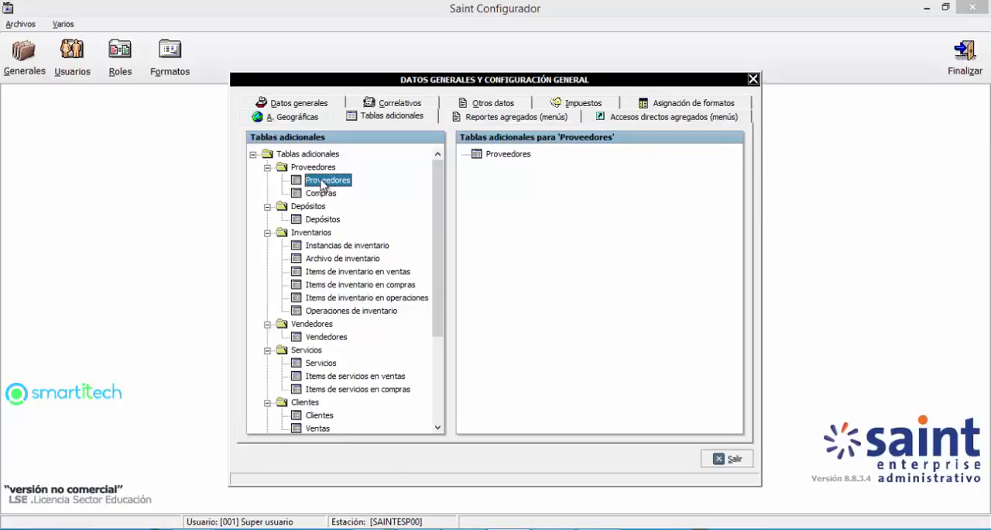
Step: Try to create a group named Datos Fiscales for Proveedores with the relation Un registro por cada proveedor
click(500, 157)
right_click(500, 159)
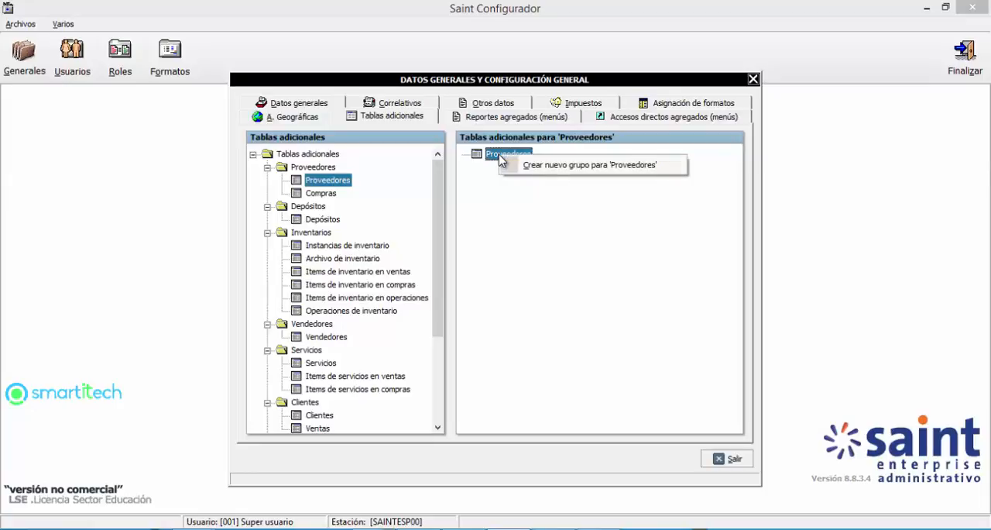
click(564, 172)
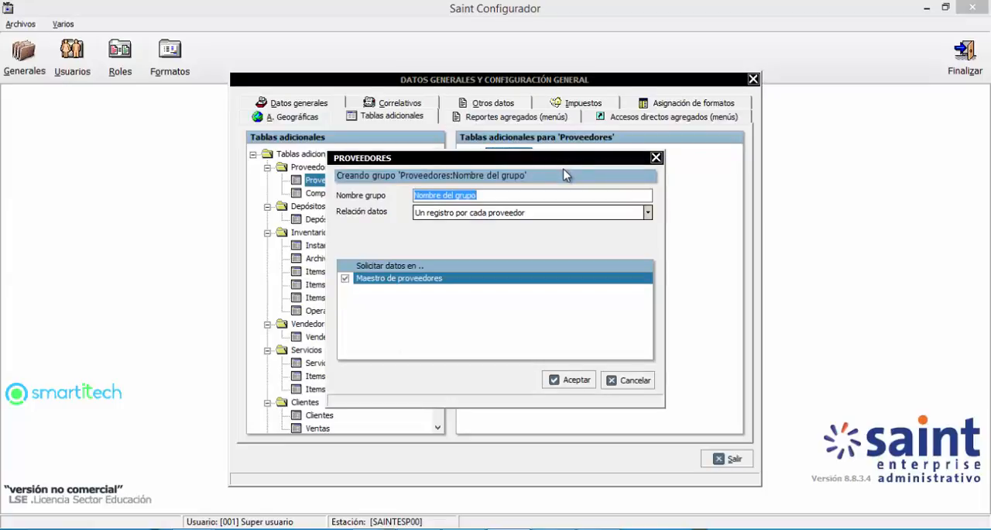
text(Dat)
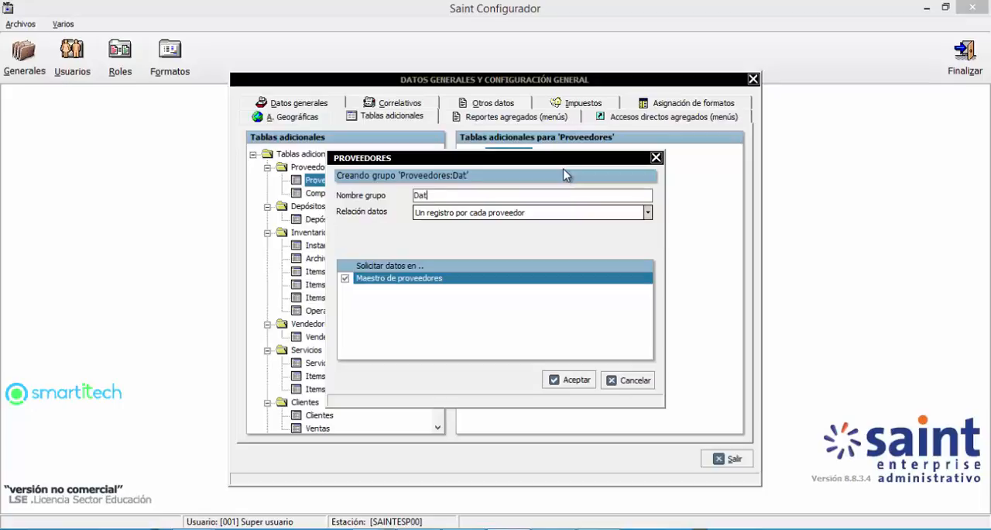
text(os Fiscales)
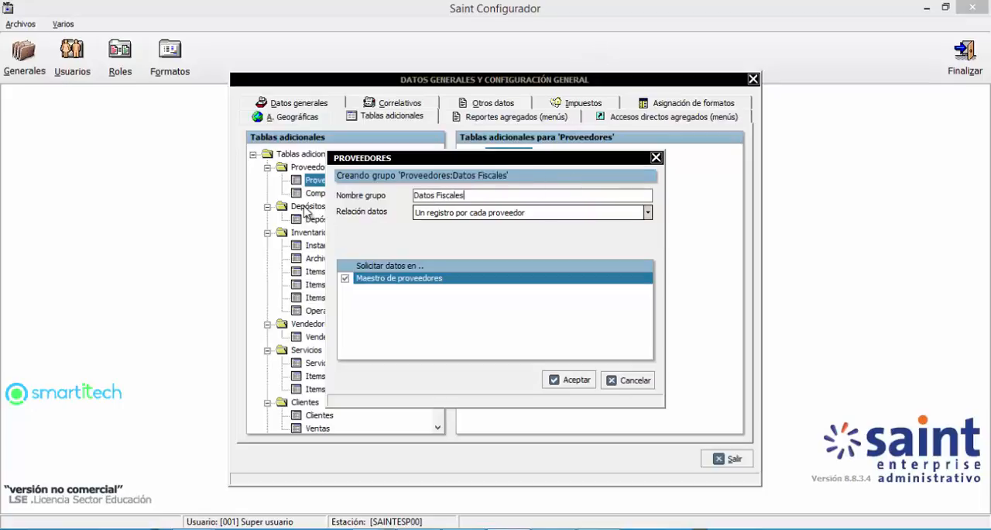
click(445, 216)
click(447, 226)
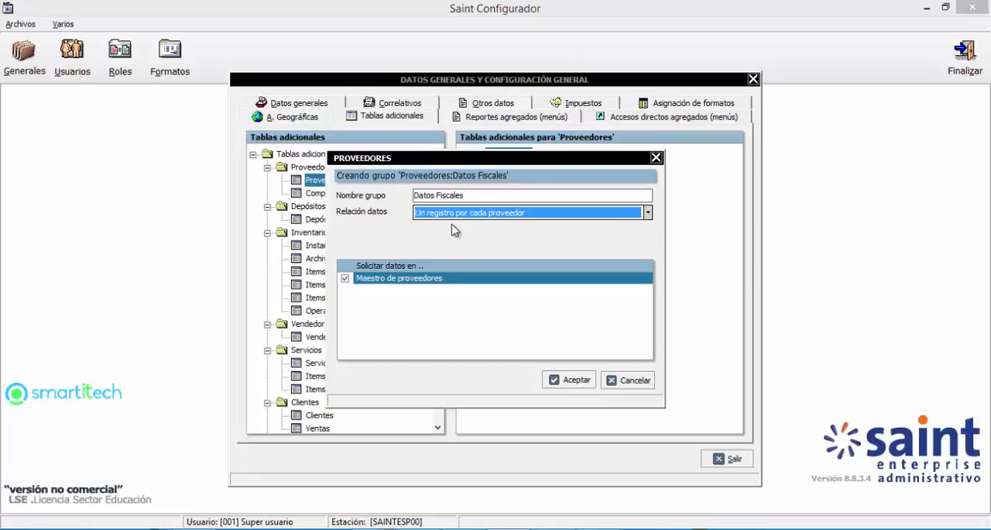
click(566, 380)
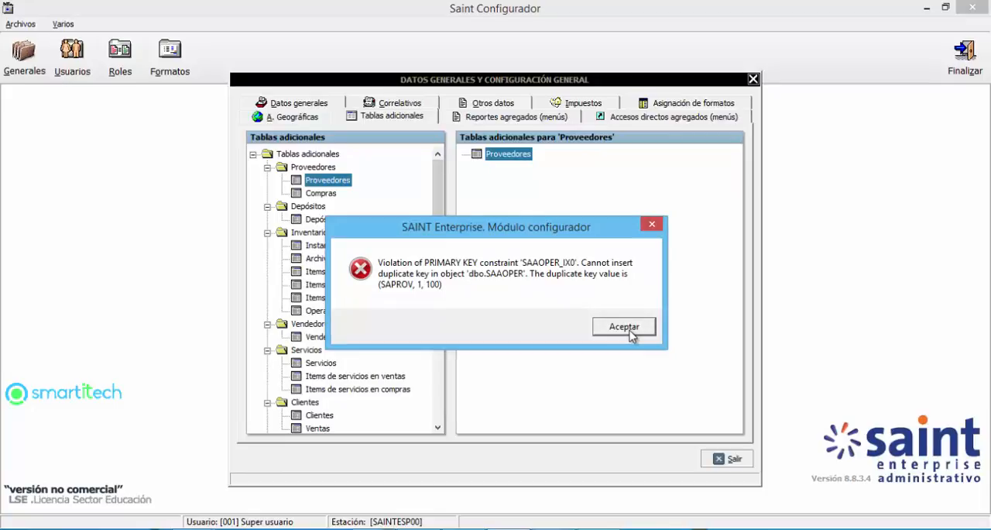
click(624, 326)
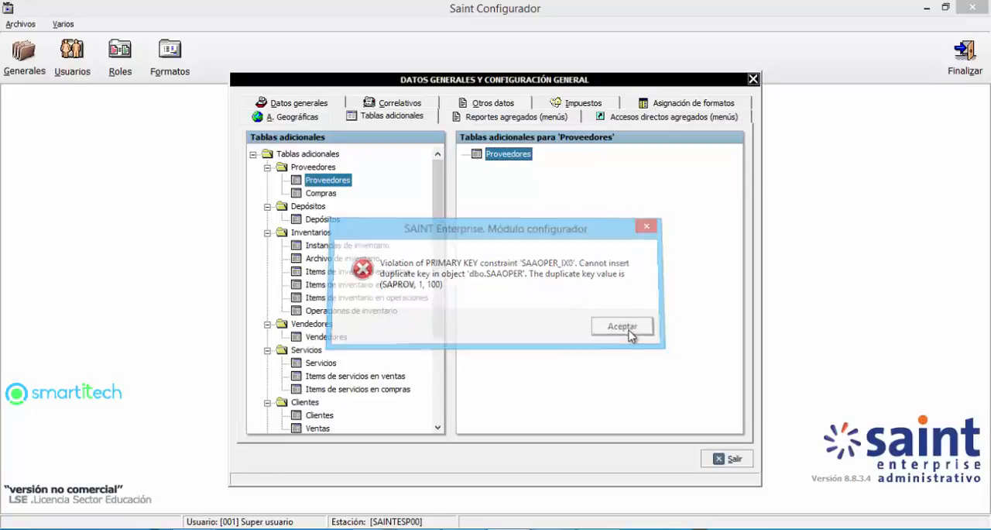
Step: Create the Proveedores group Datos Fiscales with one record per supplier, requesting its data in Maestro de proveedores
right_click(509, 154)
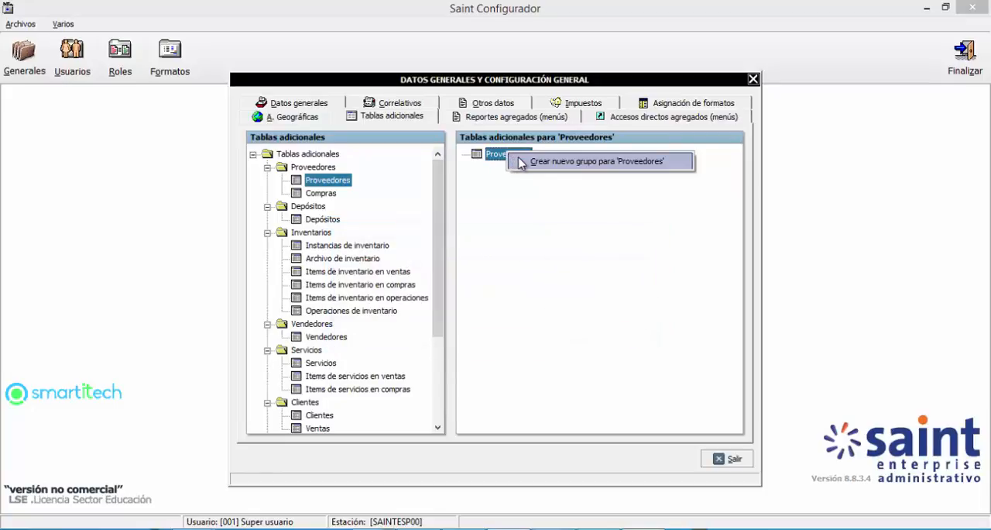
click(519, 162)
text(Fic)
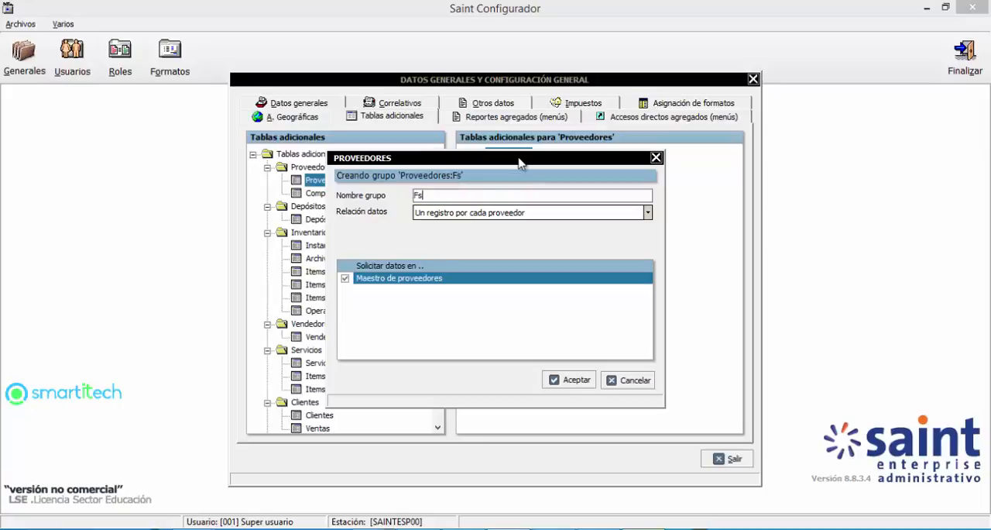
key(BackSpace)
key(BackSpace)
key(BackSpace)
text(Datos Fiscales)
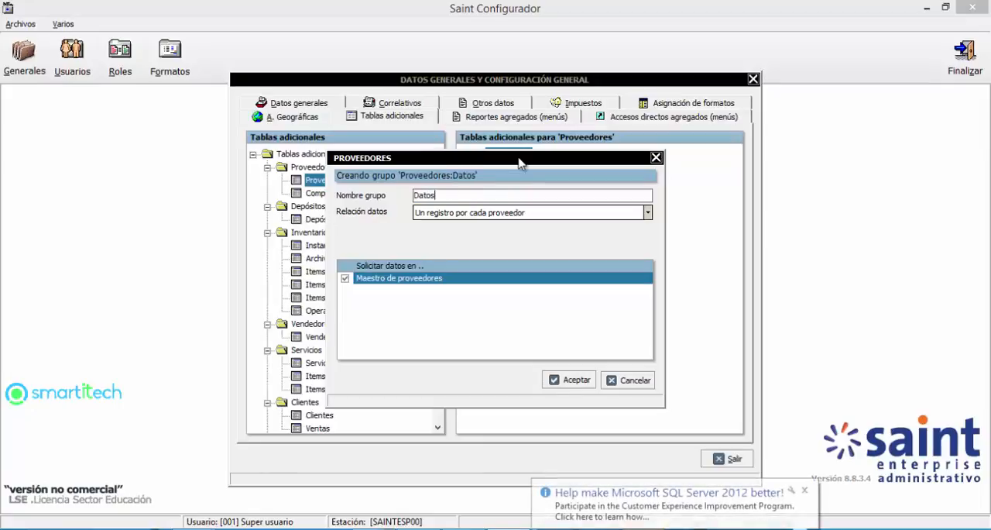
key(Tab)
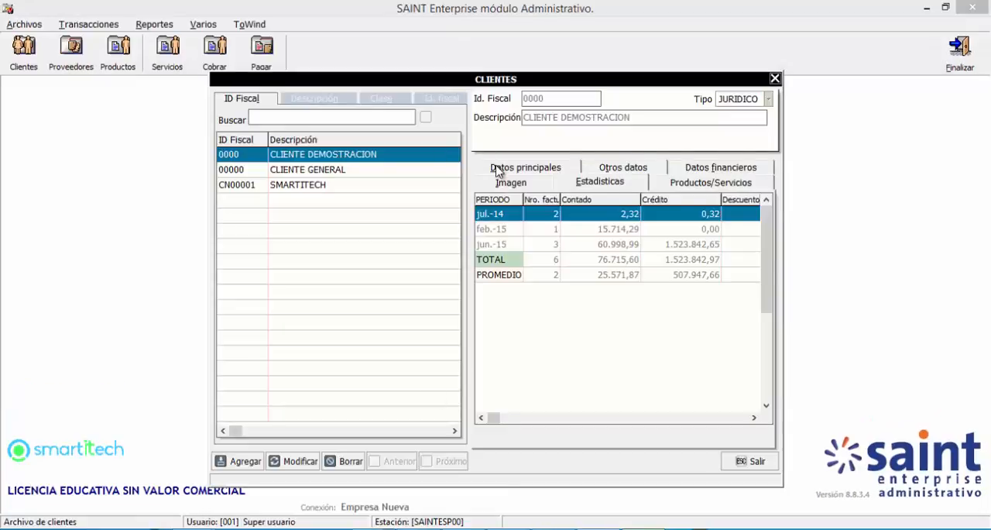
click(498, 171)
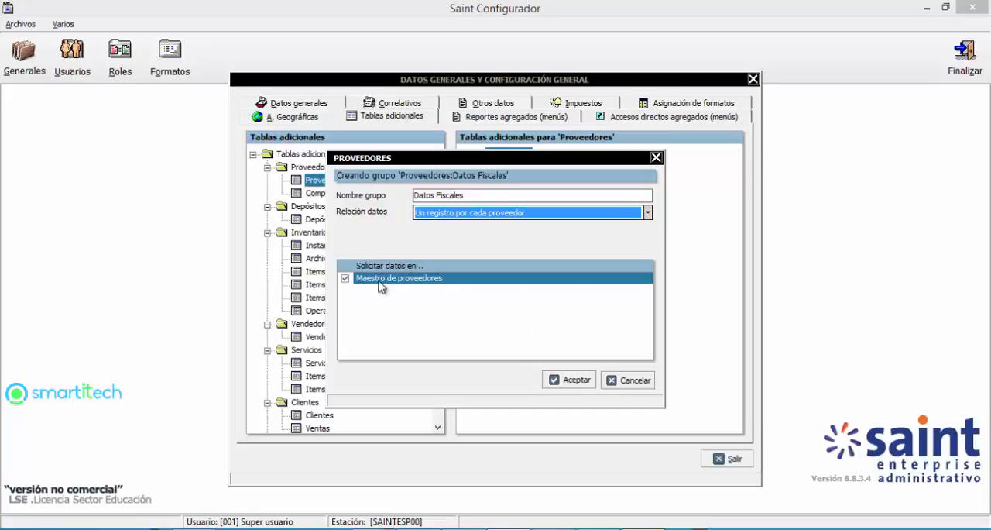
click(573, 384)
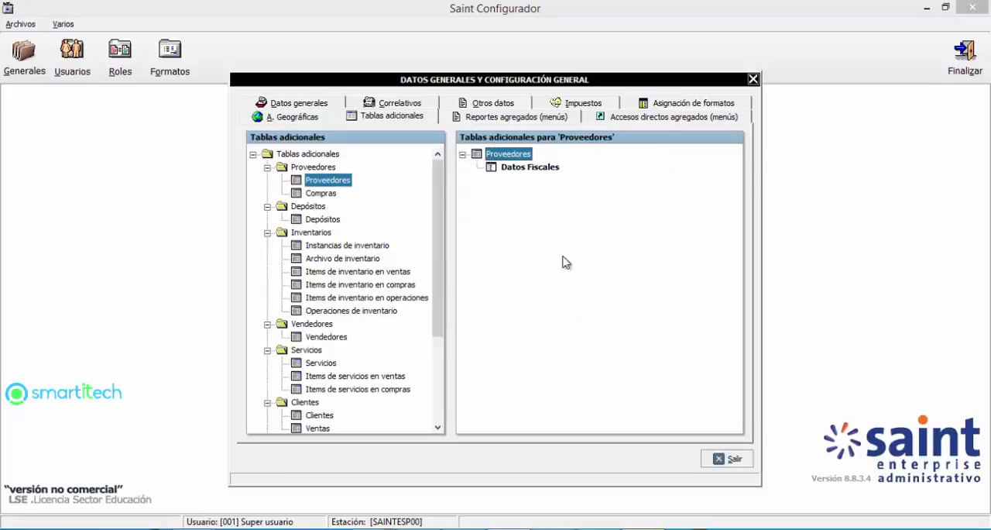
Step: Open the fields of the Proveedores group Datos Fiscales and define a required field Cod CIIU of type Entero
click(543, 171)
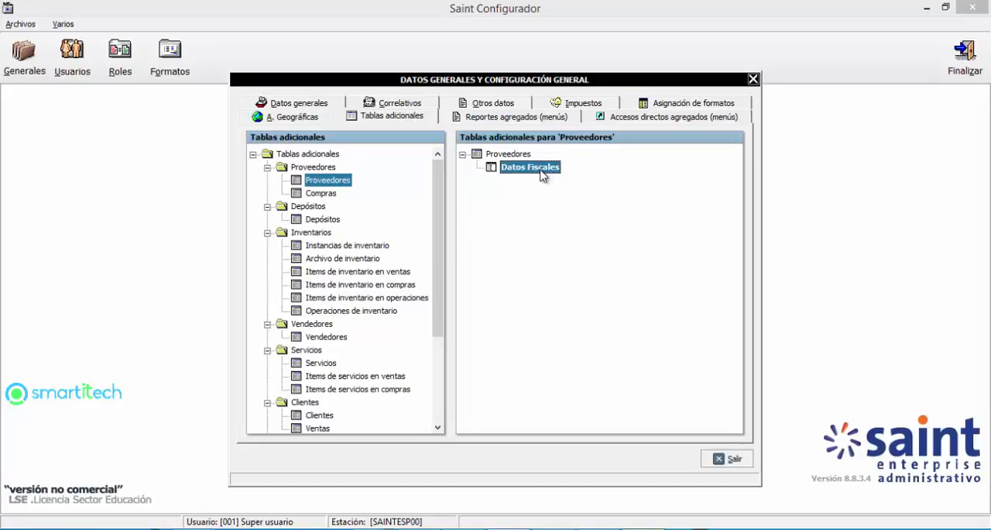
right_click(543, 173)
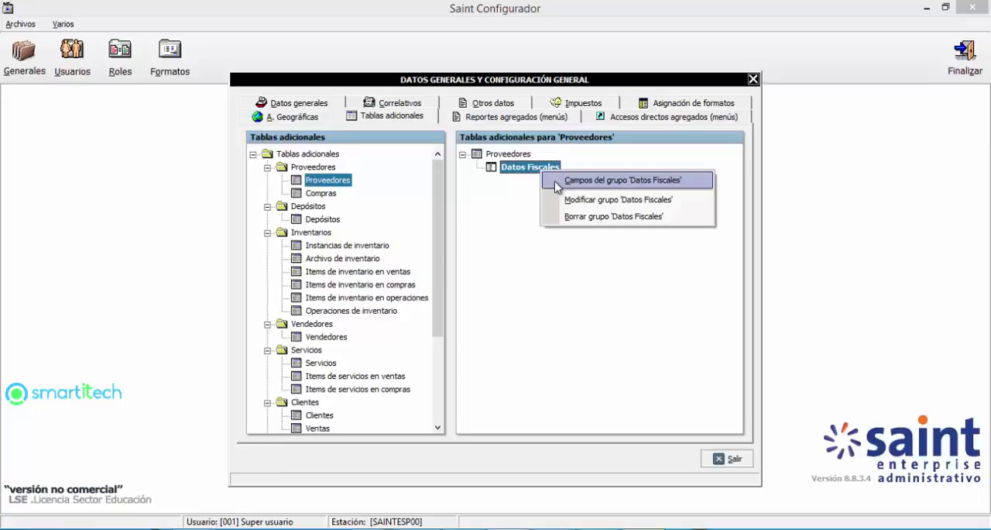
click(557, 181)
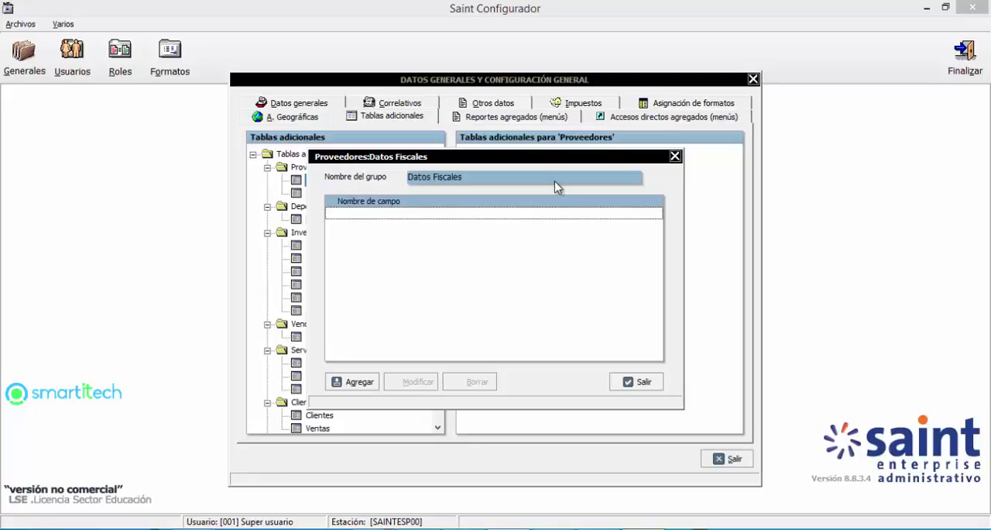
click(353, 383)
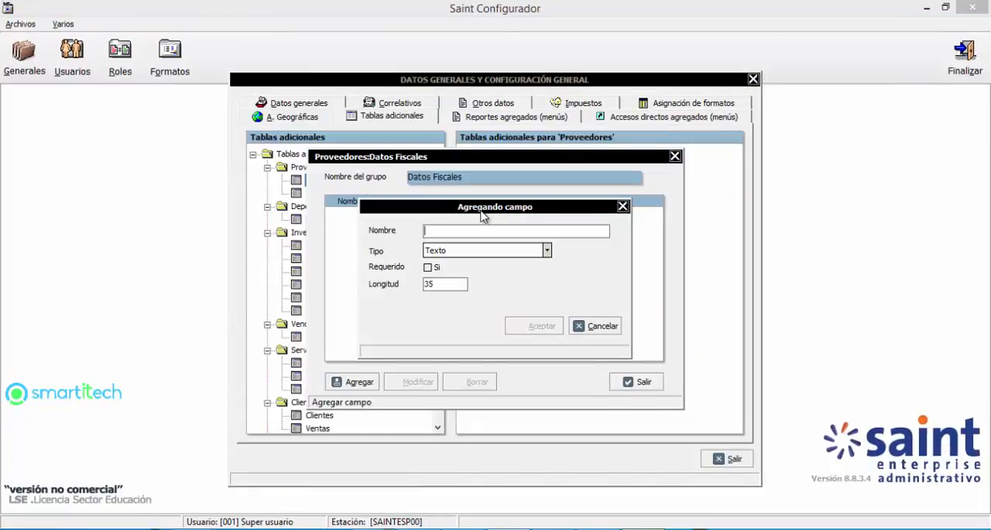
text(Cod CIIU)
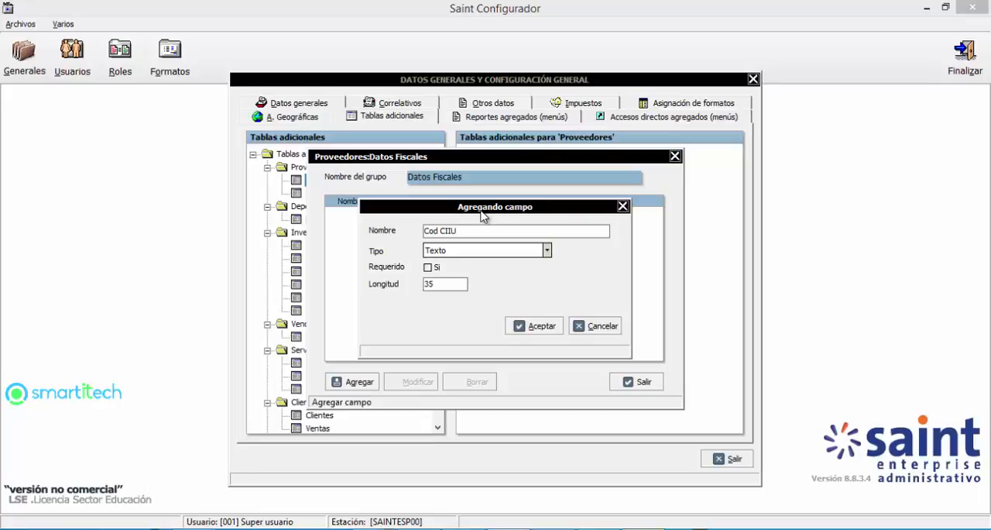
click(440, 251)
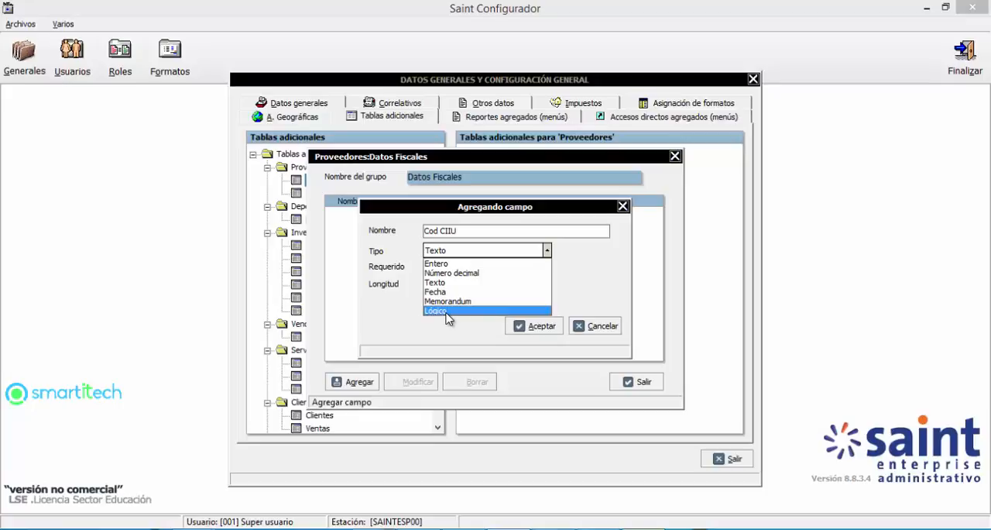
click(448, 264)
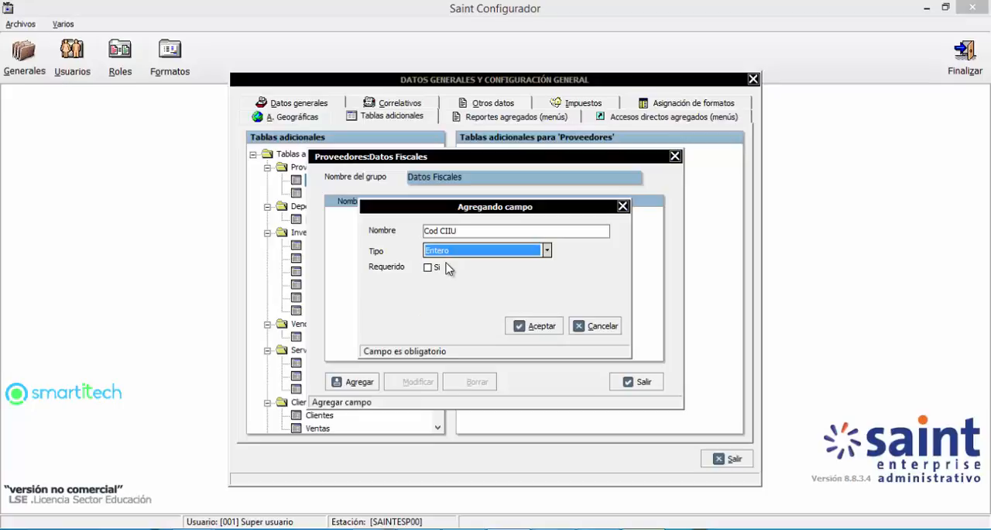
click(428, 267)
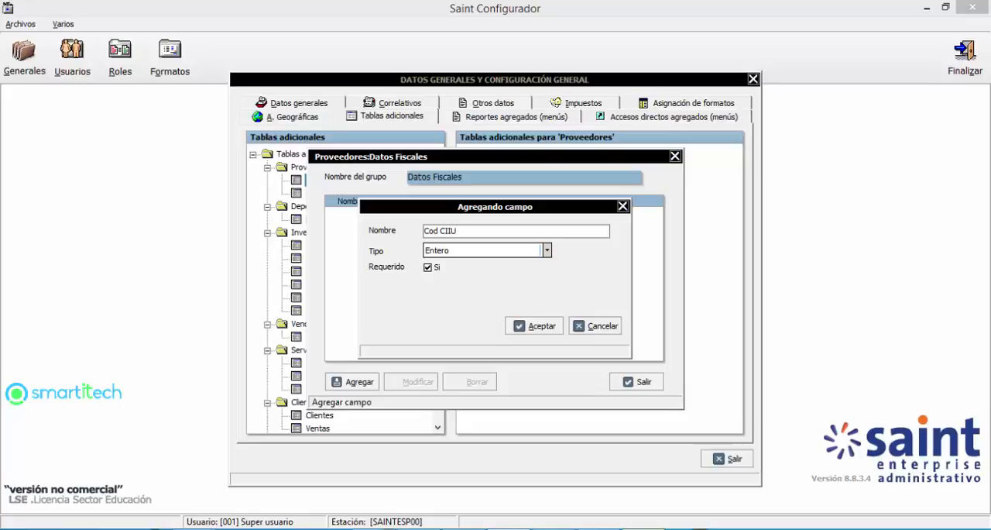
Step: Switch to the Administrativo module, examine the required-field marks on CLIENTE DEMOSTRACION in edit mode, and open the supplier file
mouse_move(508, 528)
mouse_move(602, 528)
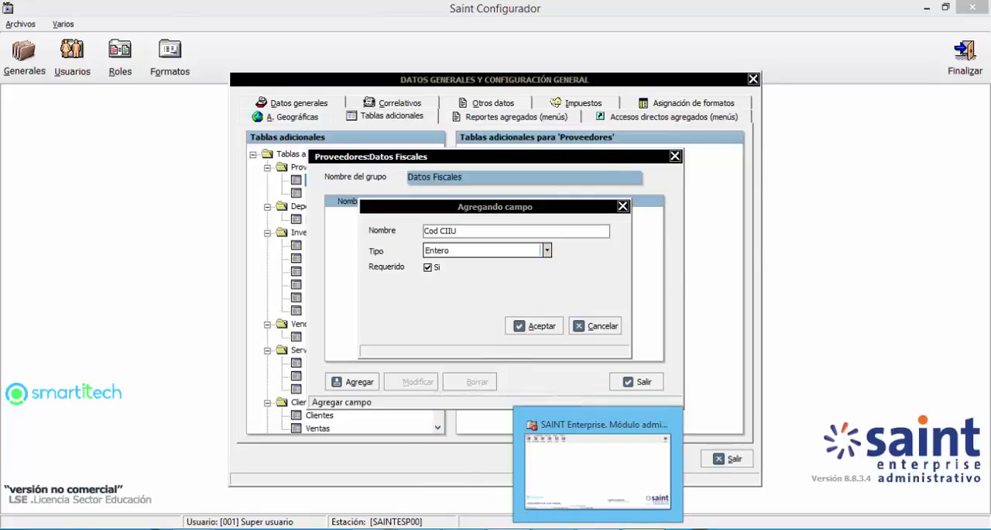
click(573, 457)
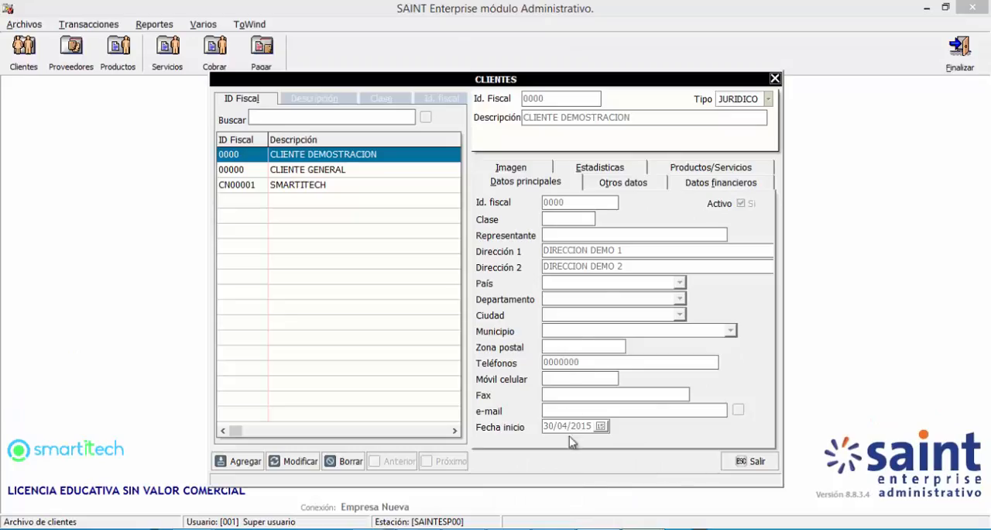
click(313, 460)
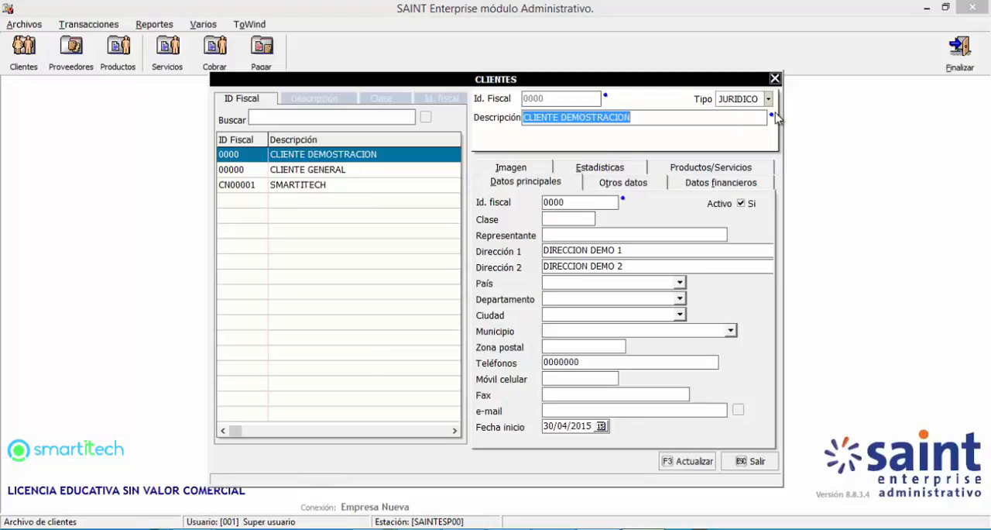
click(701, 460)
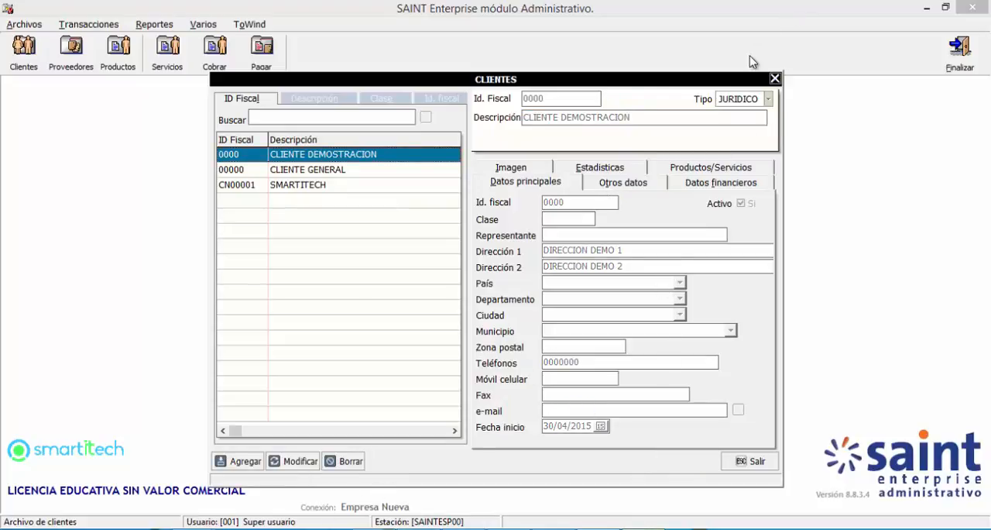
click(774, 78)
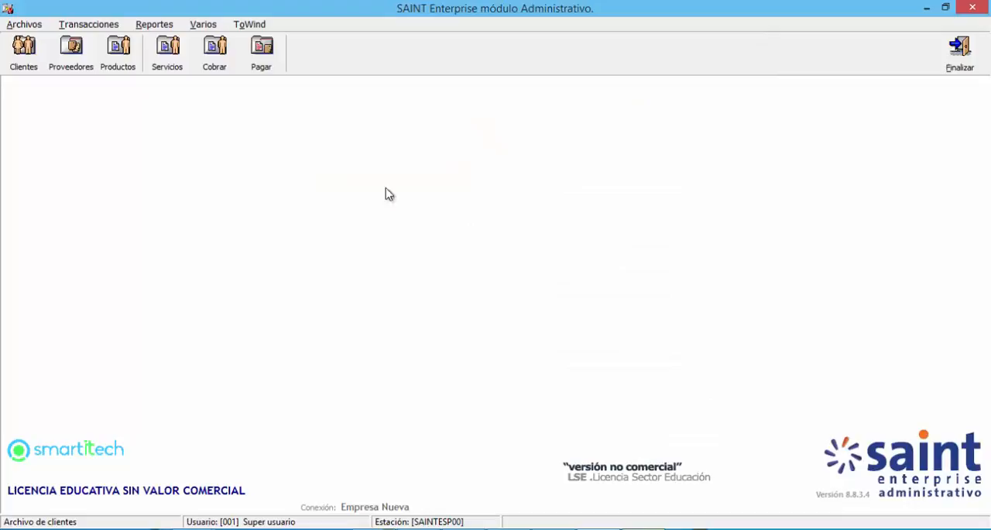
click(82, 69)
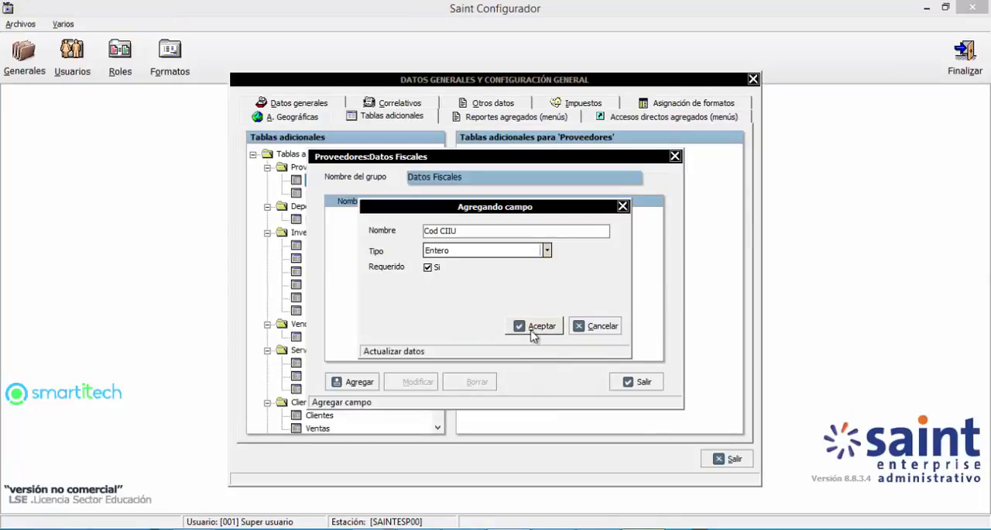
Step: Save the Cod CIIU field in Saint Configurador and define another field named Direccion Fiscal of type Texto
click(532, 334)
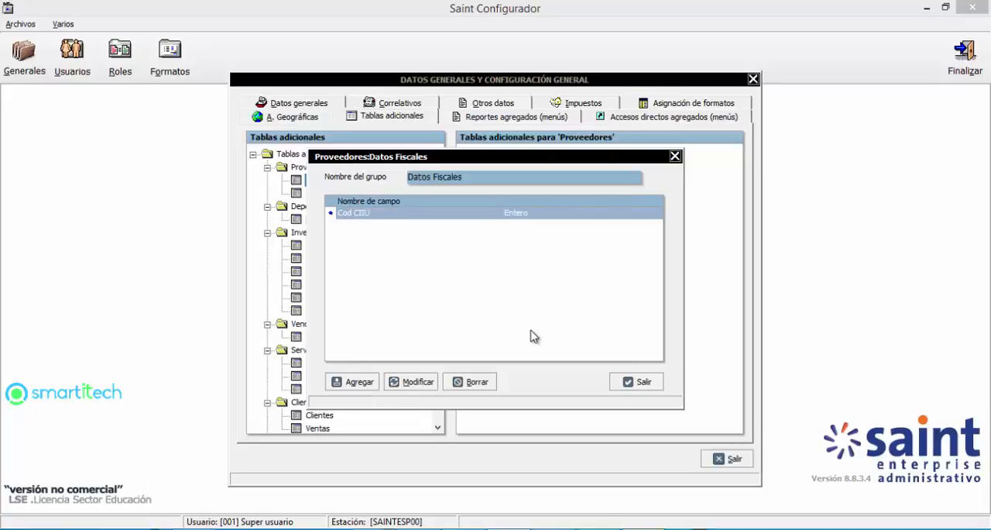
click(361, 382)
text(Dir)
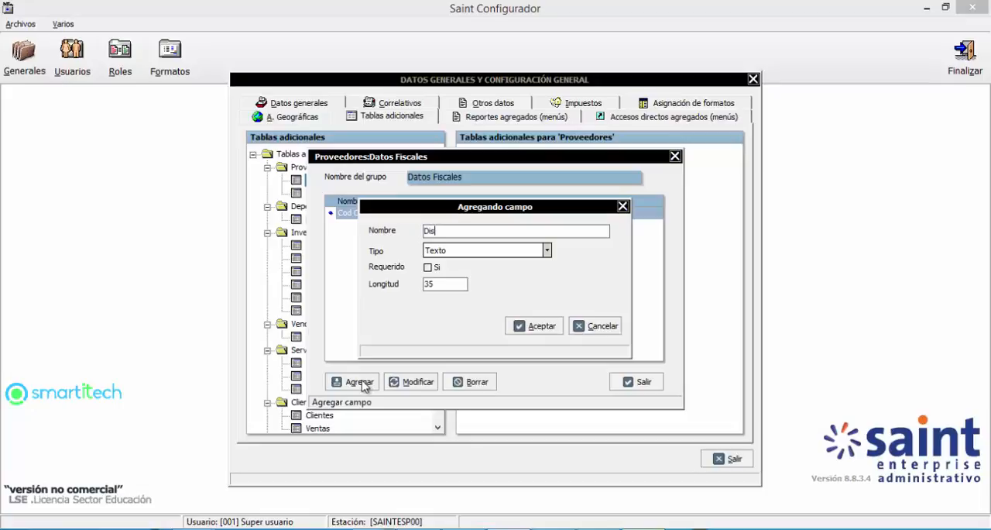
text(eccion Fiscalk)
key(BackSpace)
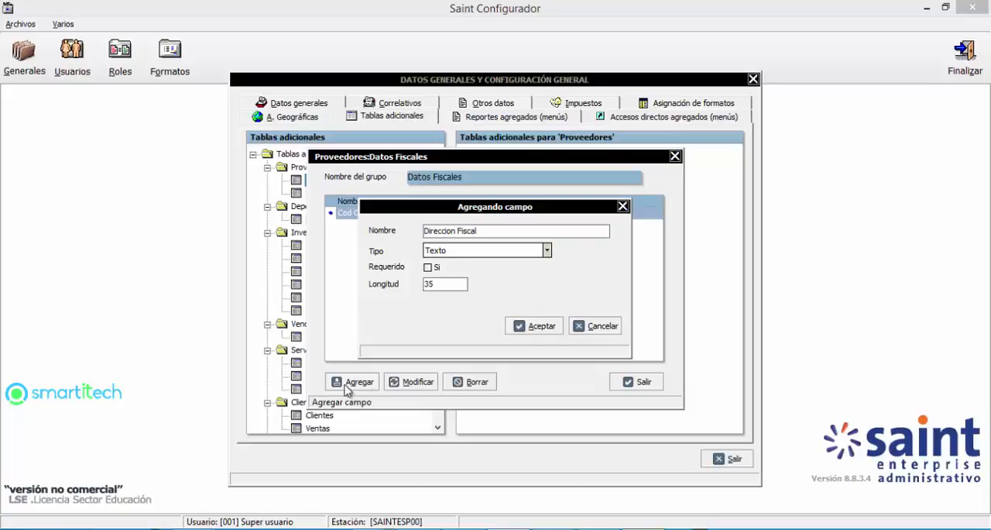
click(449, 255)
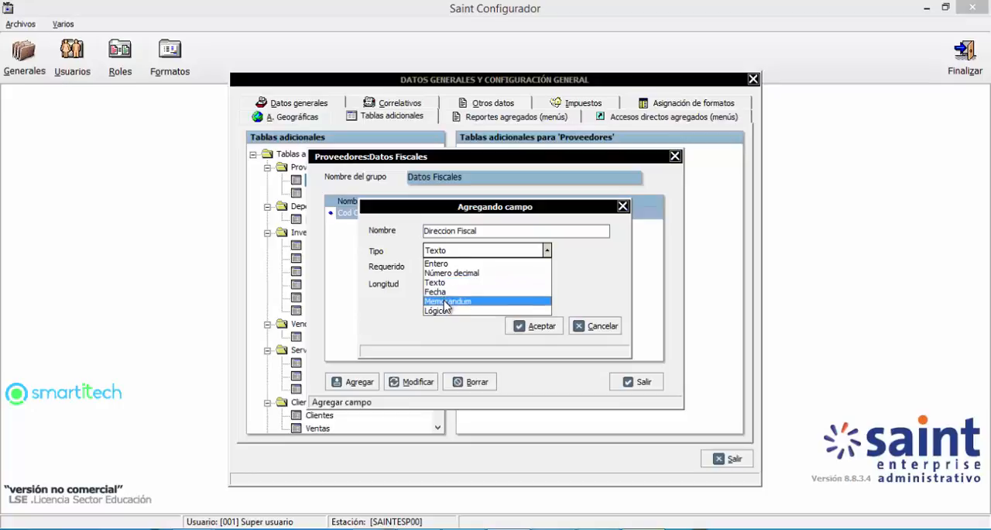
click(447, 284)
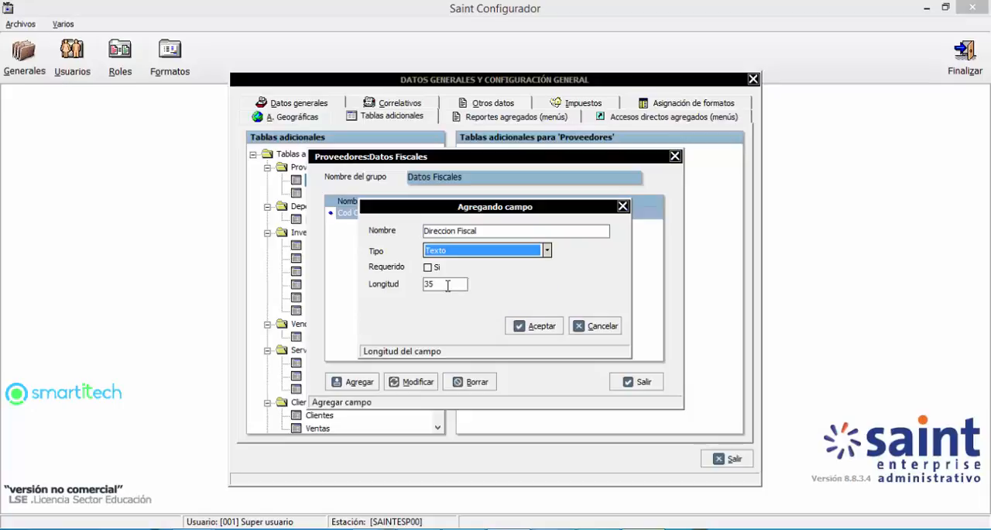
Step: Check the supplier record in the Administrativo module, and save the Direccion Fiscal field in Saint Configurador with length 35
click(520, 529)
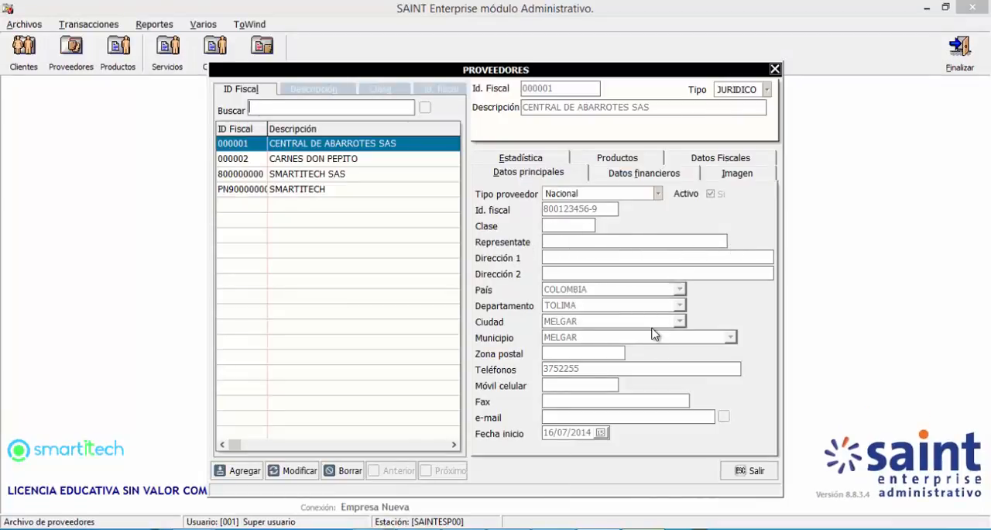
key(alt+Tab)
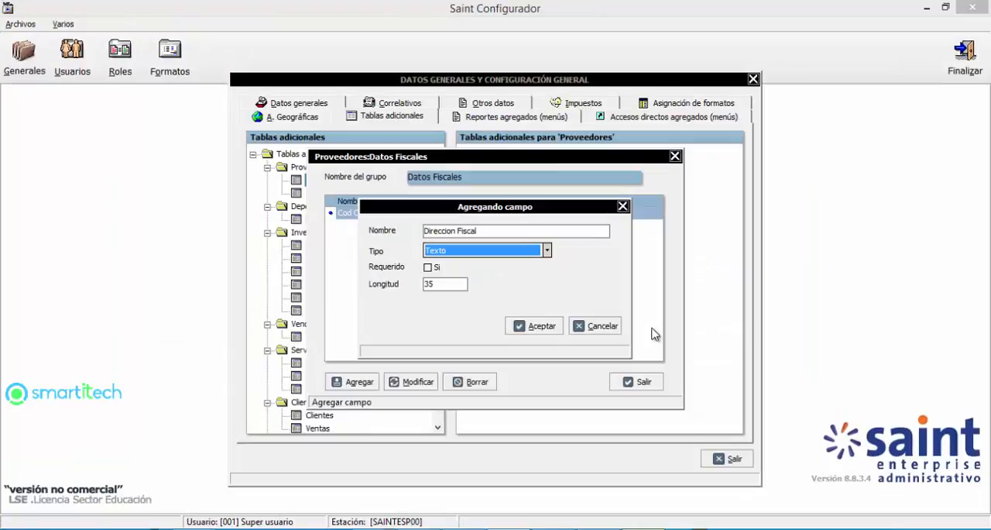
click(418, 285)
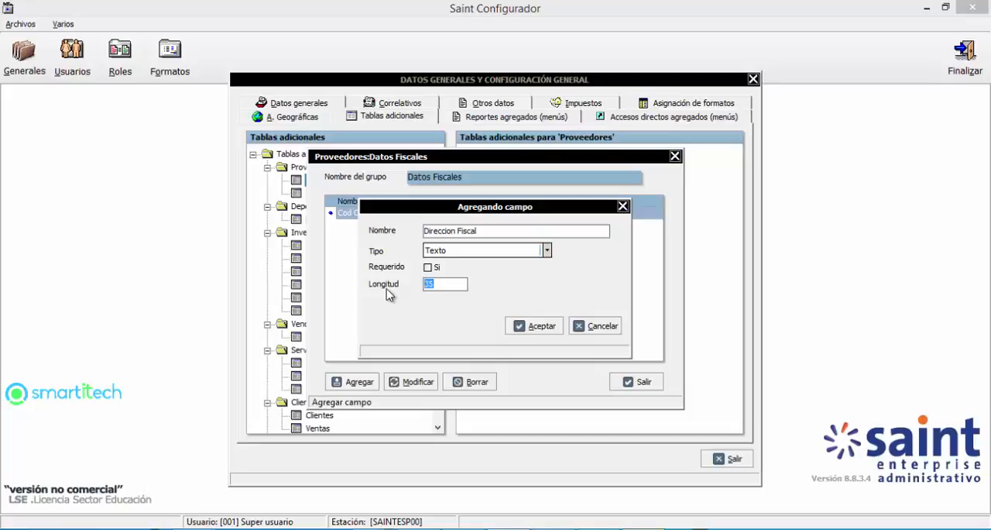
click(534, 327)
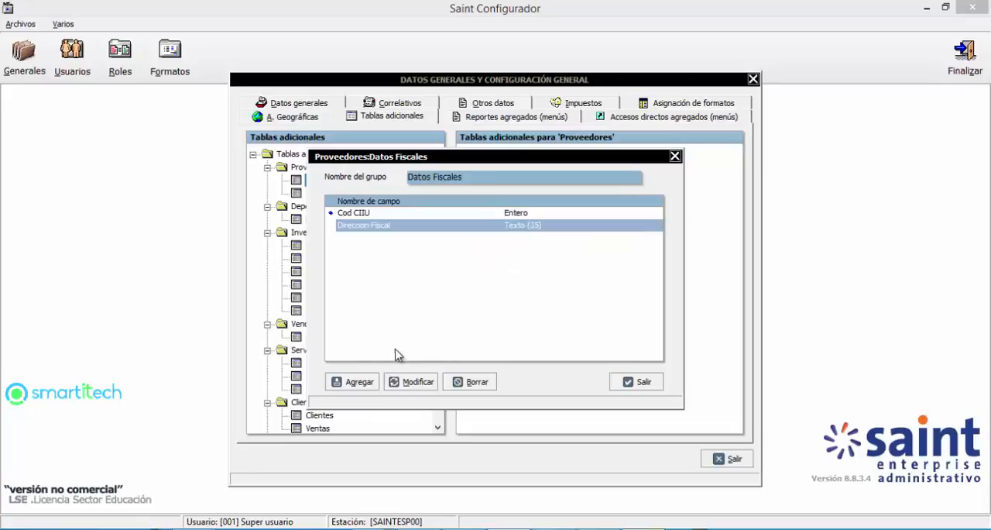
Step: Add a required field named Prom Vent Mes of type Número decimal to the Datos Fiscales group
click(360, 382)
click(526, 250)
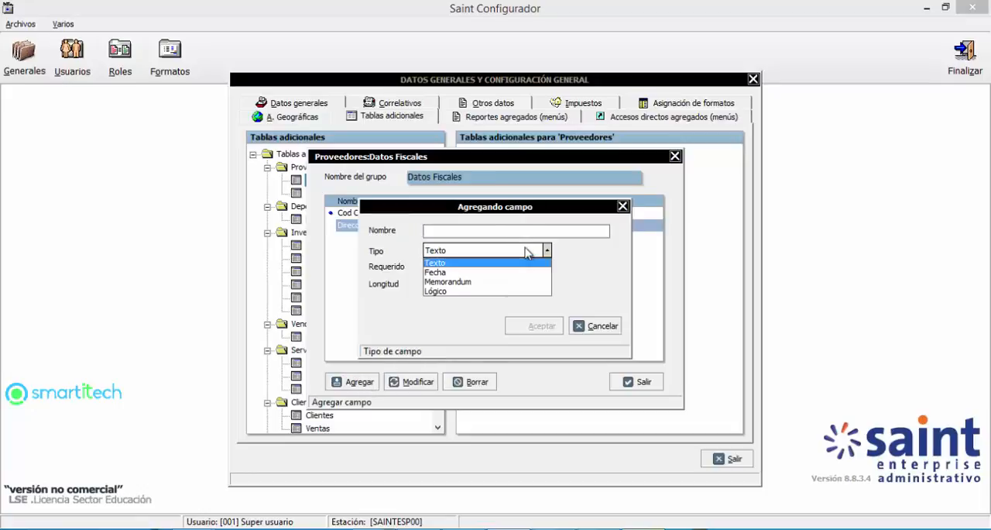
click(491, 231)
click(491, 231)
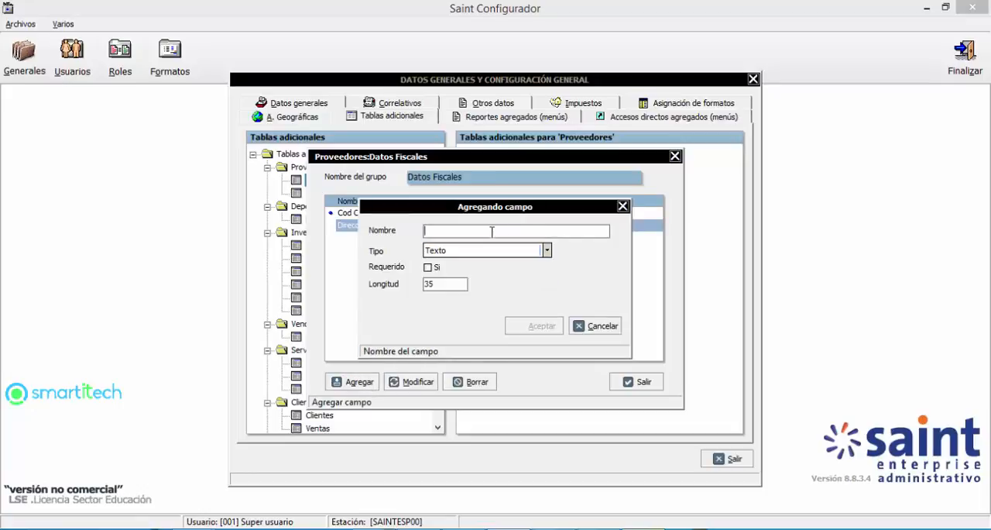
text(I)
text(Ventas)
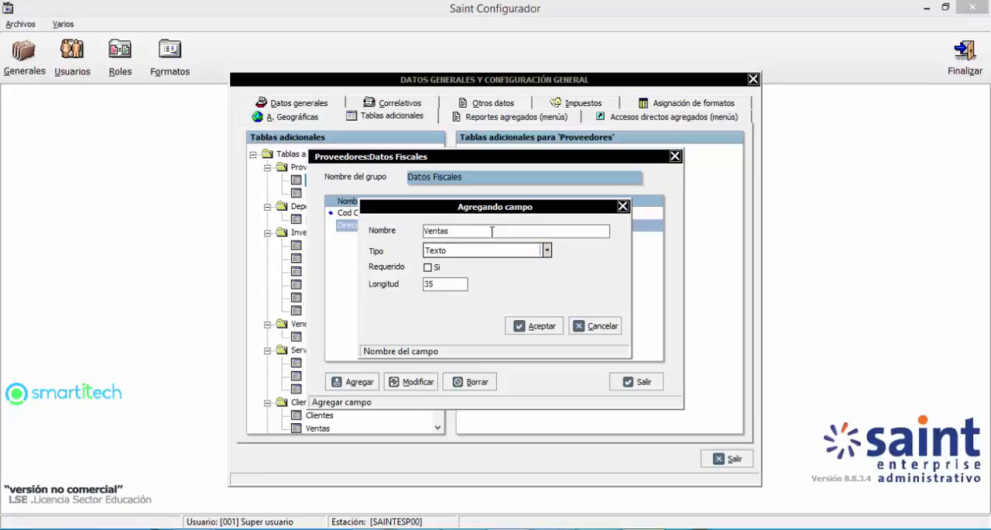
key(BackSpace)
key(BackSpace)
key(BackSpace)
key(BackSpace)
key(BackSpace)
key(BackSpace)
key(BackSpace)
text(Prom Vent Mes)
click(505, 250)
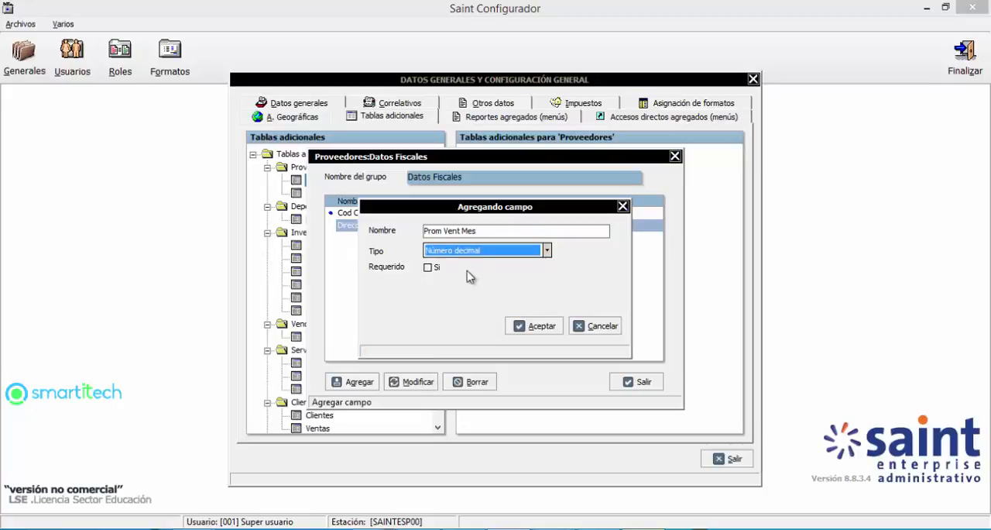
click(429, 268)
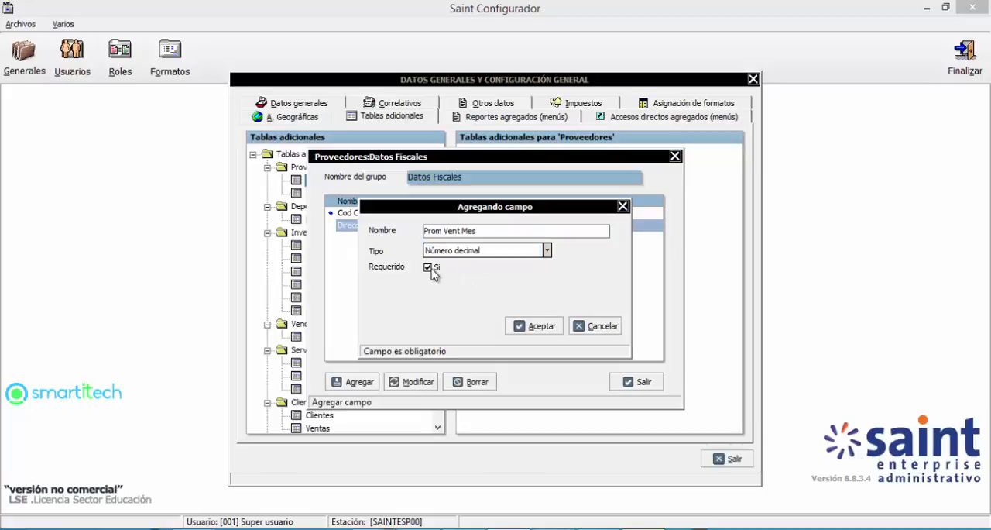
click(517, 325)
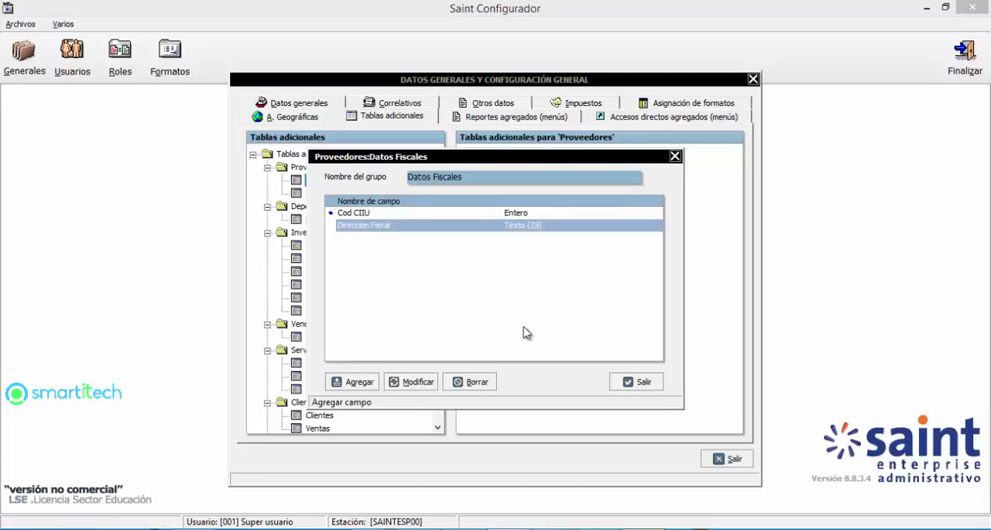
Step: Add a field named Fecha de Constitucion of type Fecha to the Datos Fiscales group
click(345, 383)
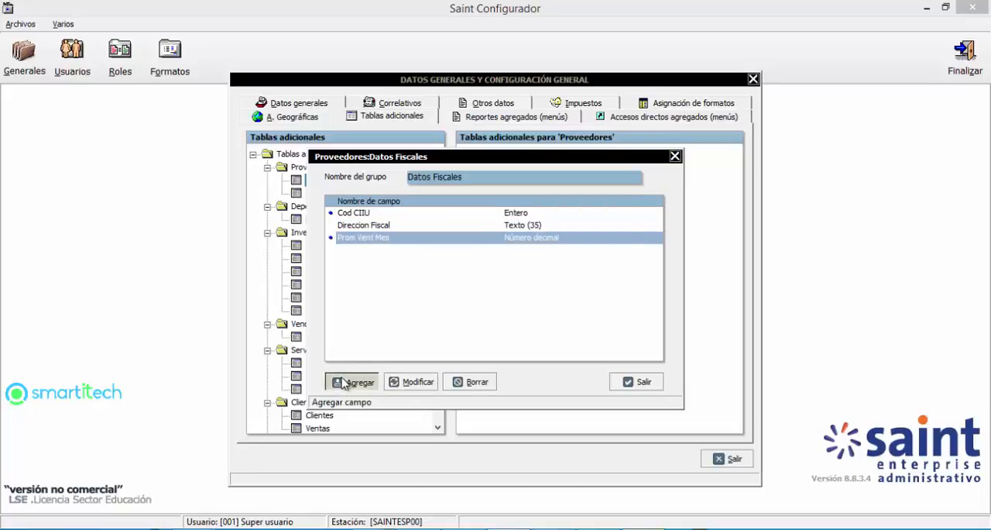
click(511, 252)
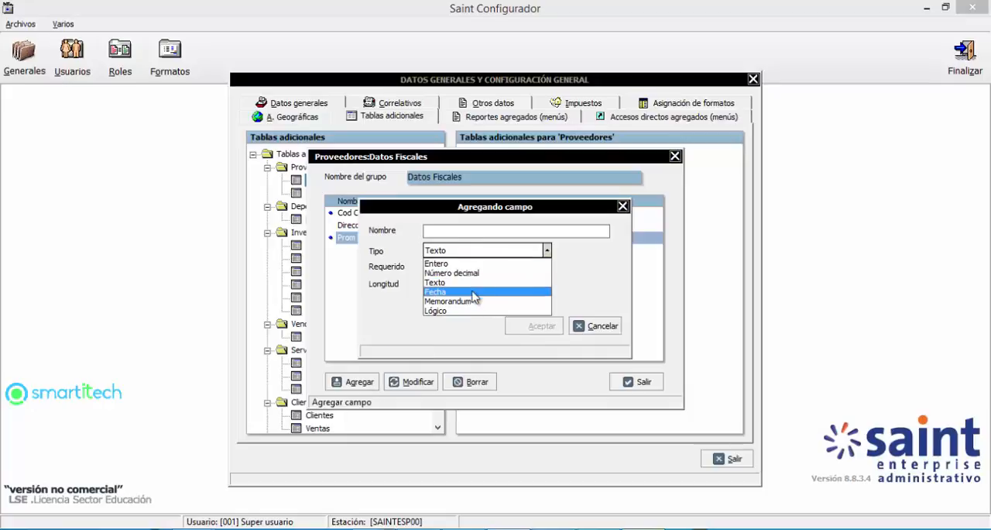
click(457, 233)
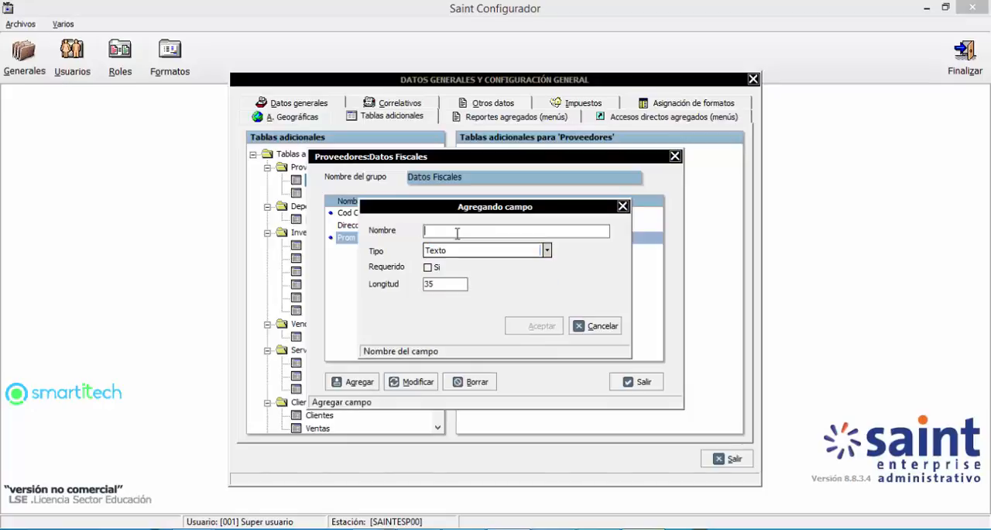
text(Fecha de Con)
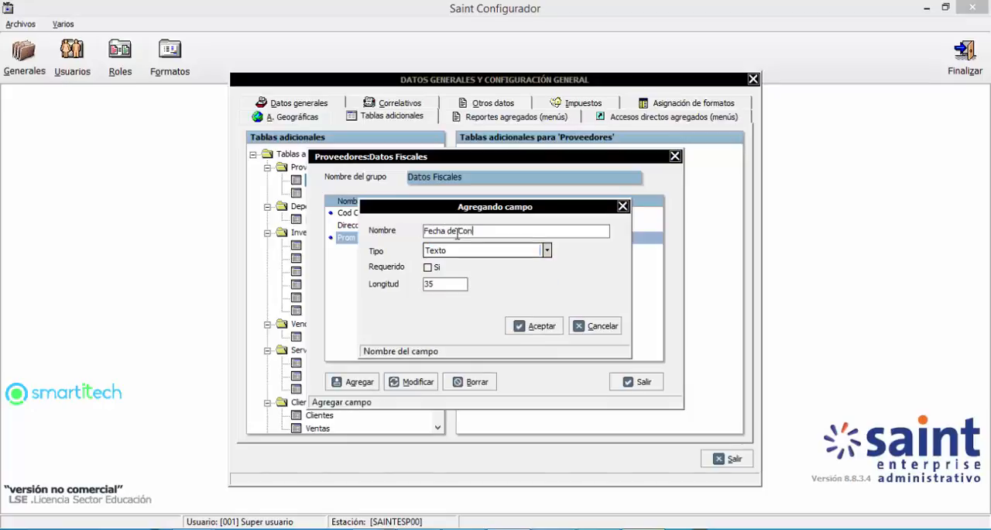
text(stitucion)
click(491, 251)
click(450, 292)
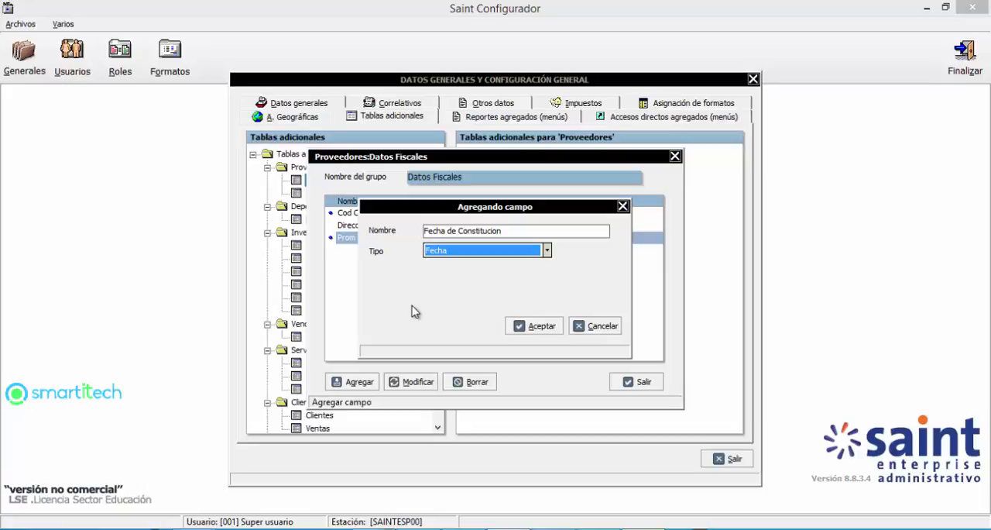
click(535, 326)
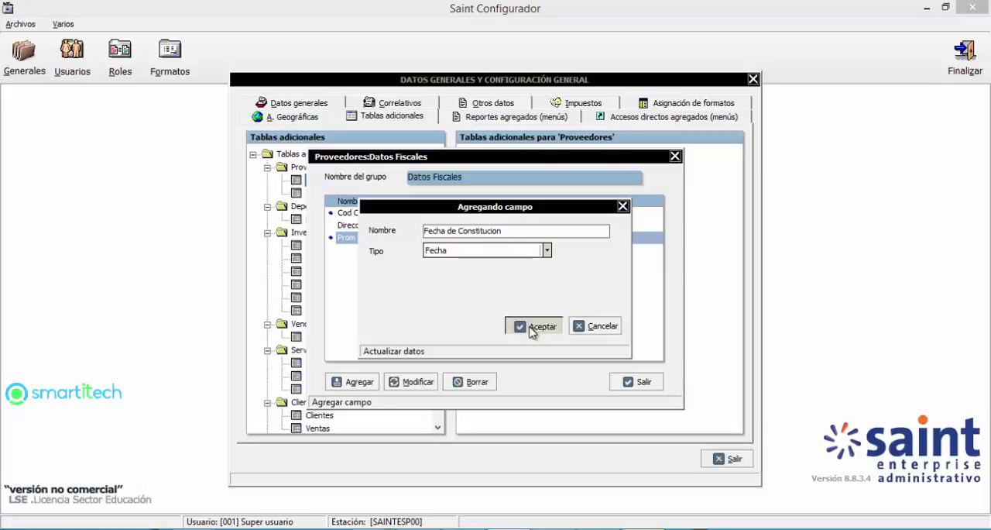
Step: Add a field named Es Gran Contrib of type Lógico to the Datos Fiscales group
click(356, 382)
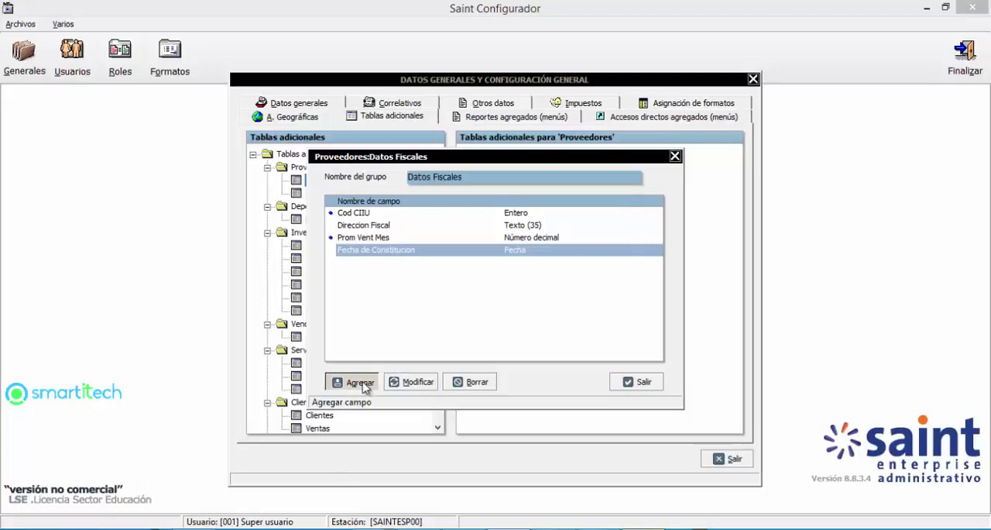
click(518, 250)
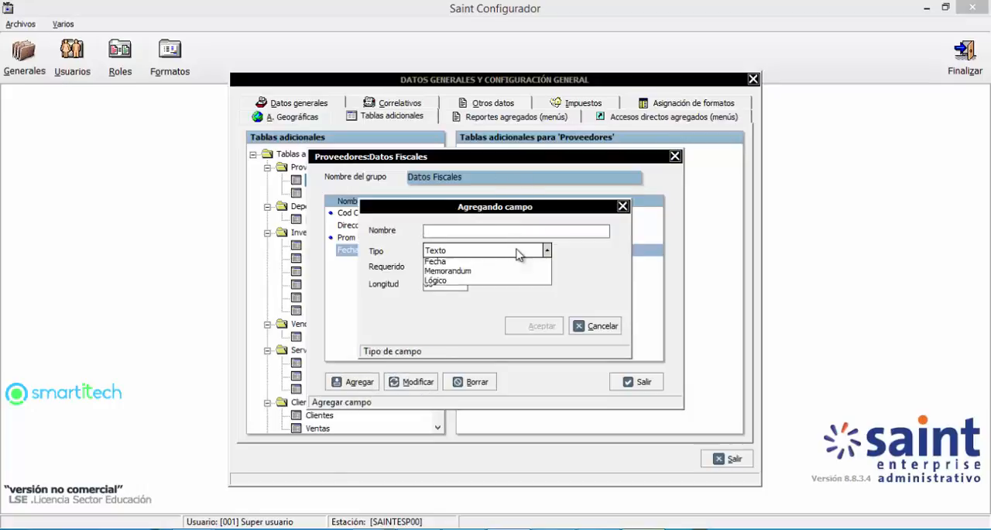
click(491, 226)
click(487, 227)
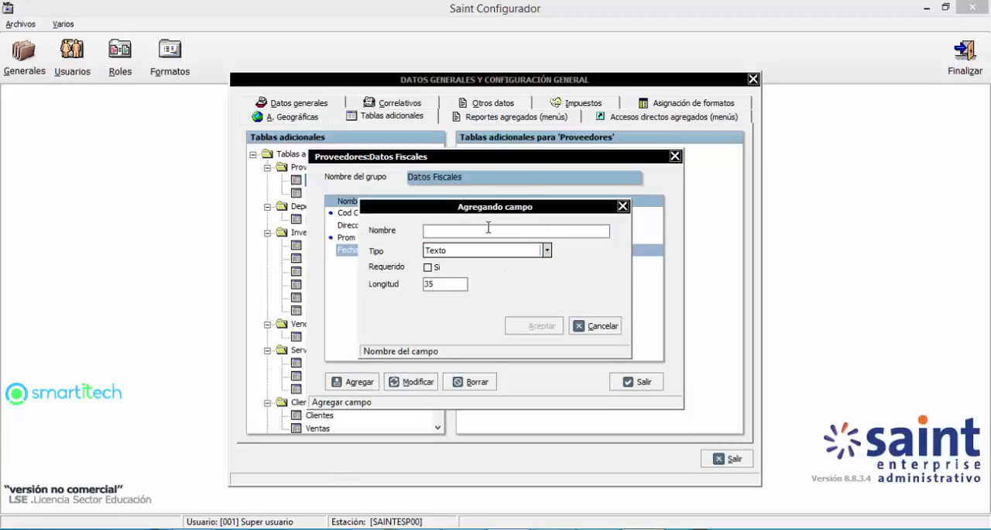
text(Es Ggra)
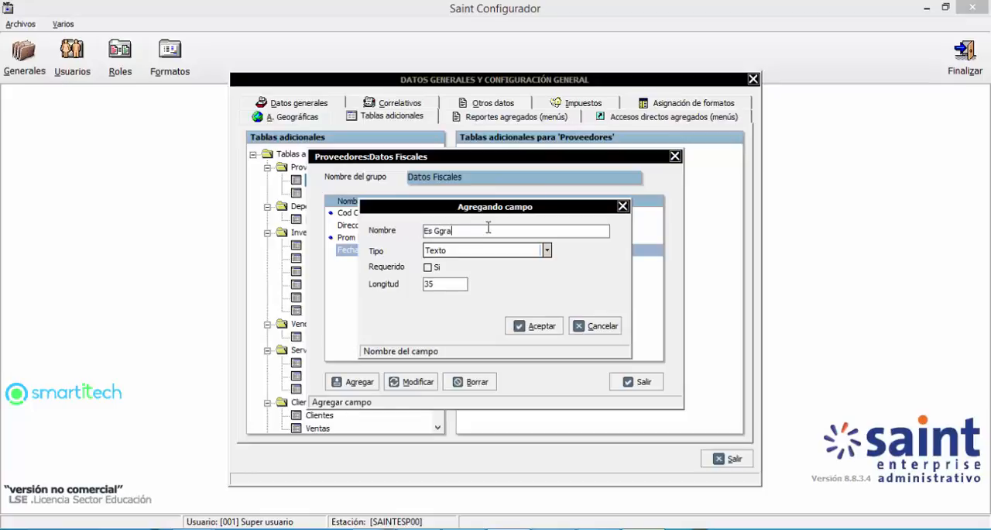
text(n Contrib)
key(Tab)
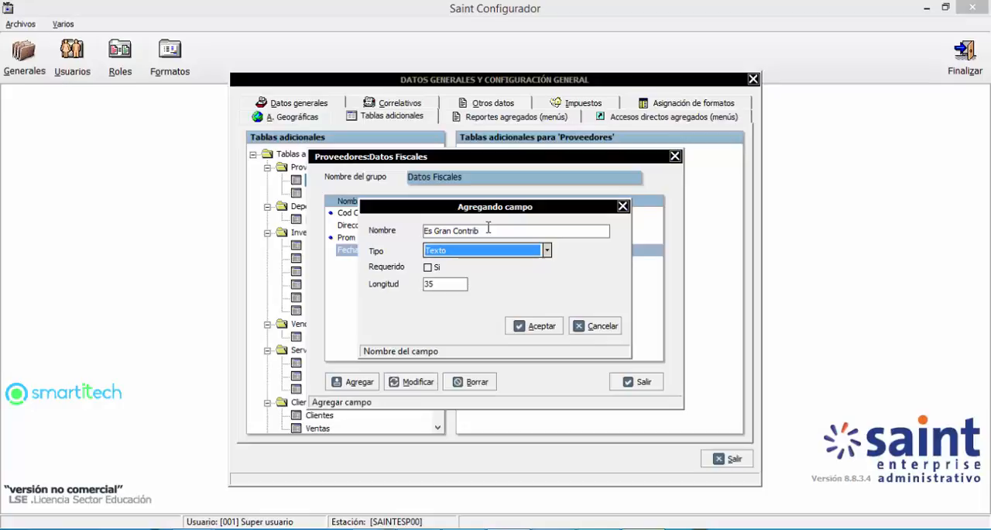
click(507, 249)
click(457, 311)
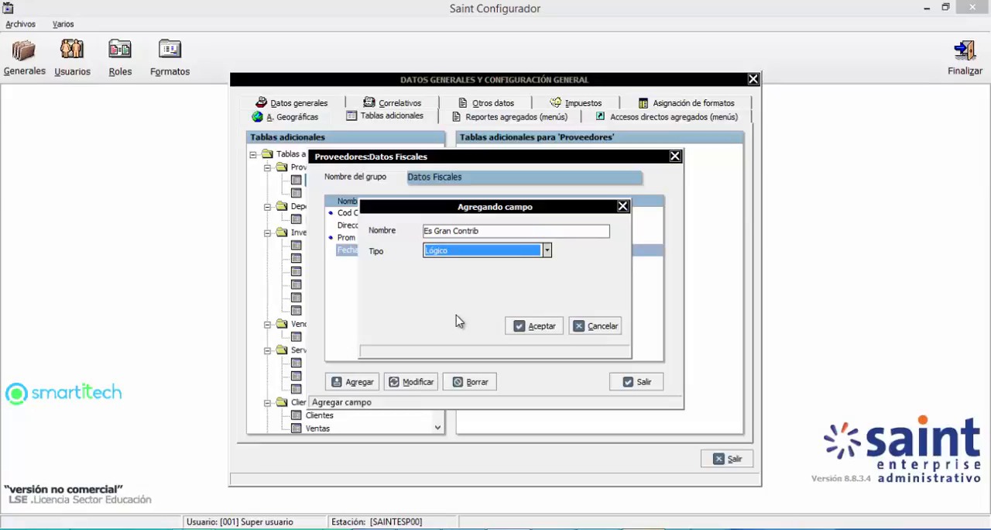
click(515, 331)
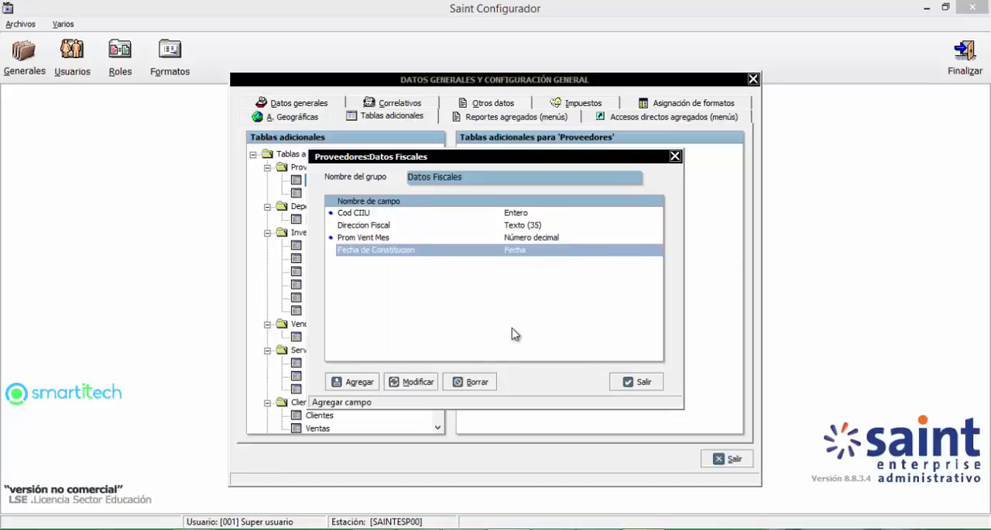
Step: Add a field named Observaciones of type Memorandum to the Datos Fiscales group and close the group's field list
click(365, 383)
click(495, 232)
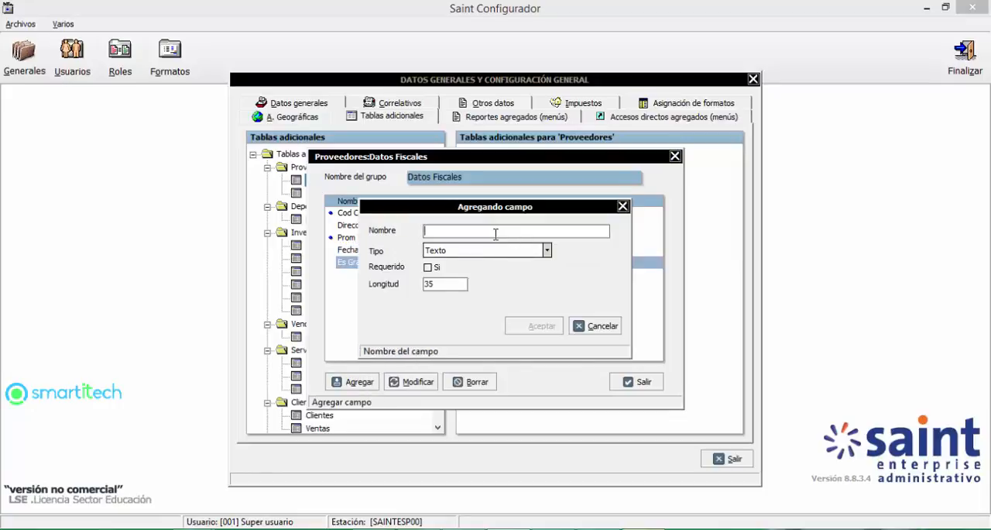
text(Observaciones)
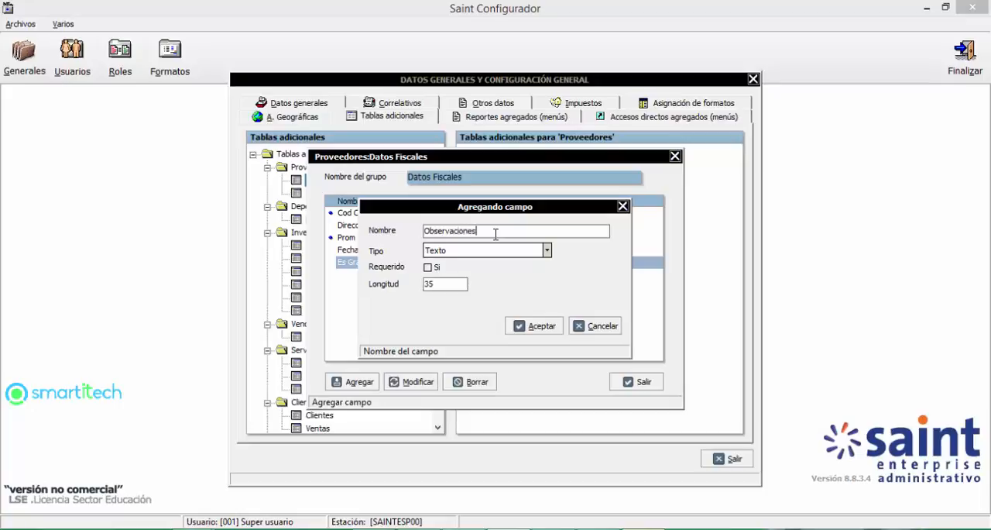
click(534, 250)
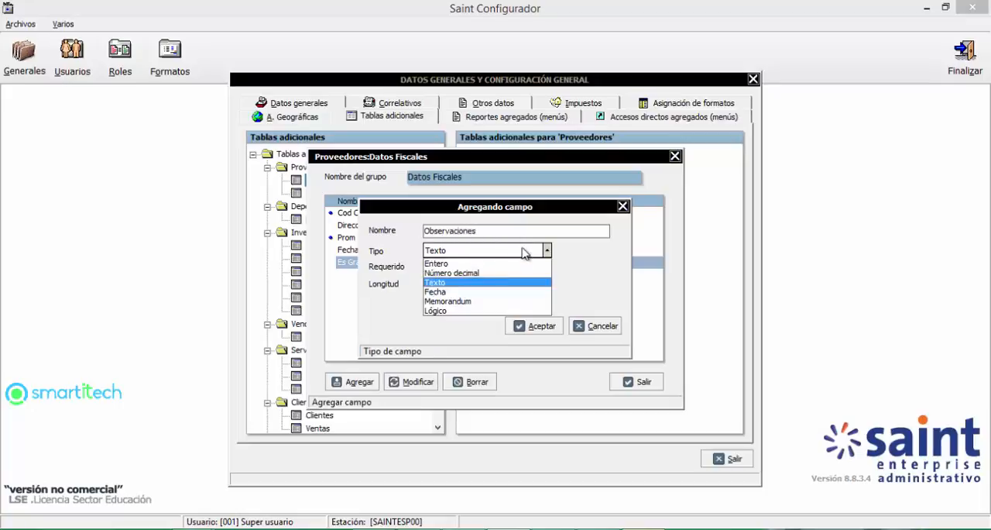
click(461, 302)
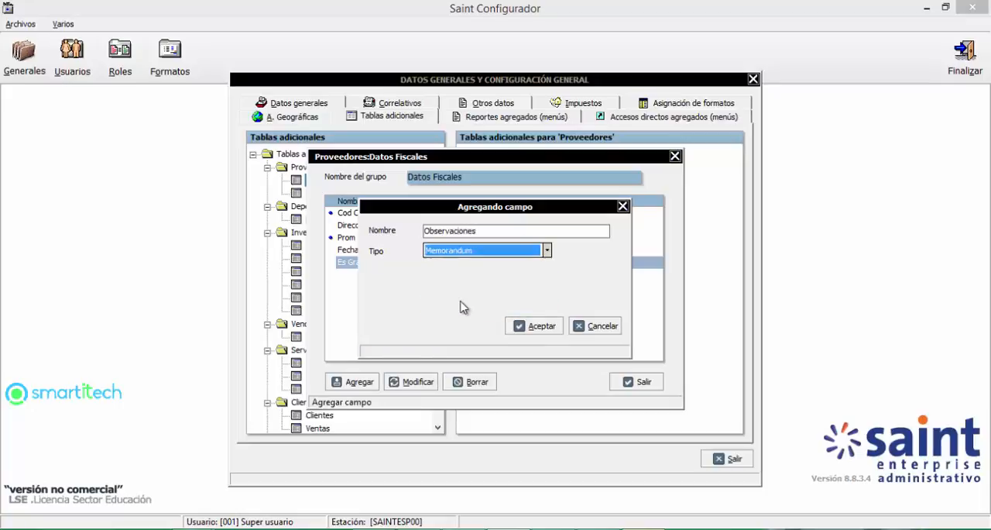
click(540, 325)
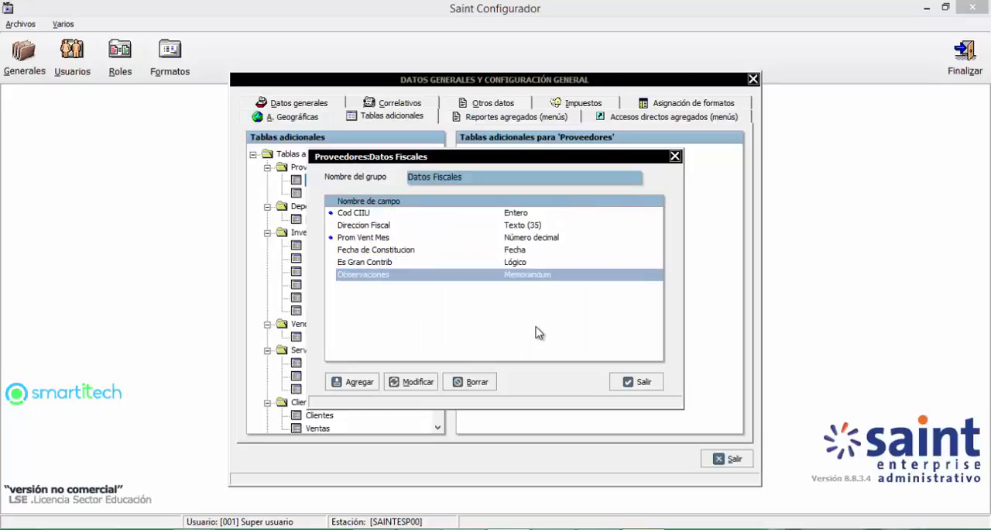
click(630, 384)
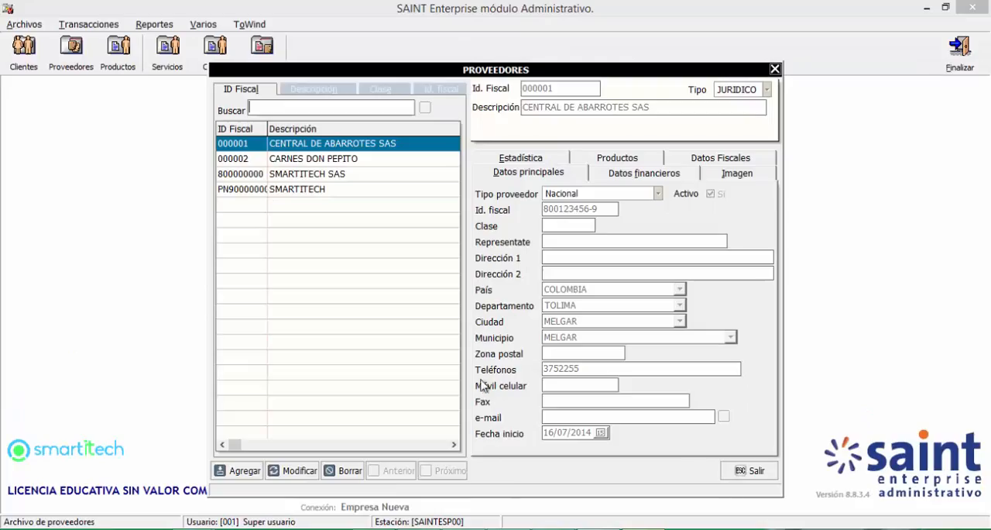
Step: Switch to the Administrativo module, reload the supplier file and open the Datos Fiscales of supplier SMARTITECH for editing
key(Escape)
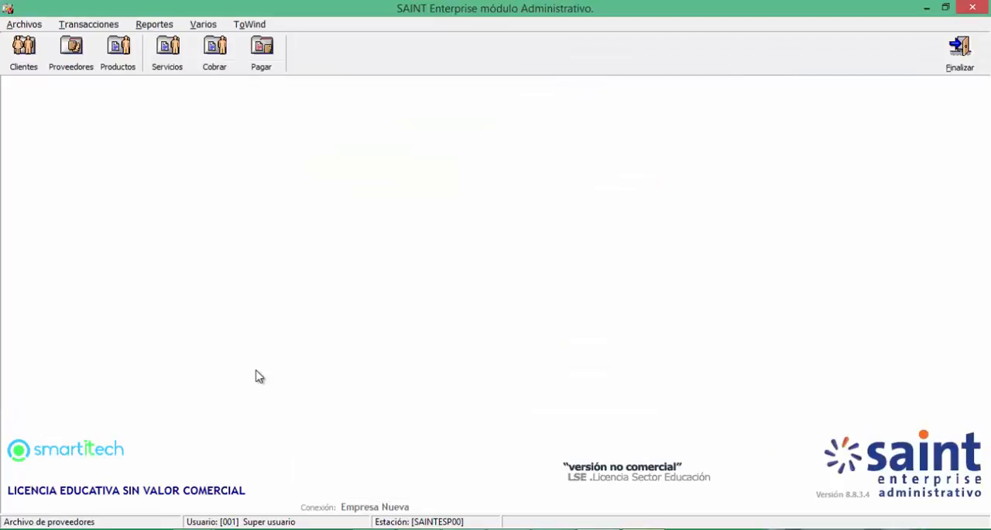
click(71, 55)
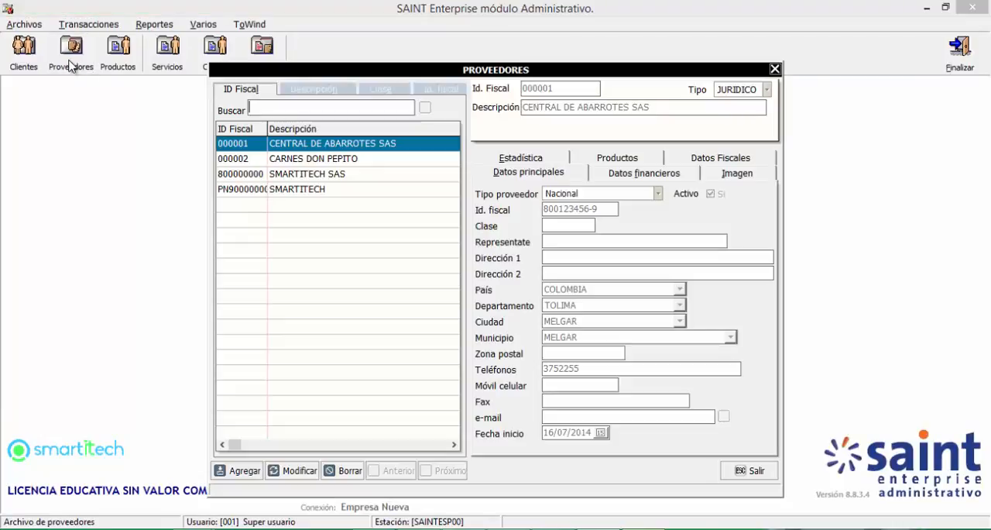
click(307, 191)
double_click(308, 193)
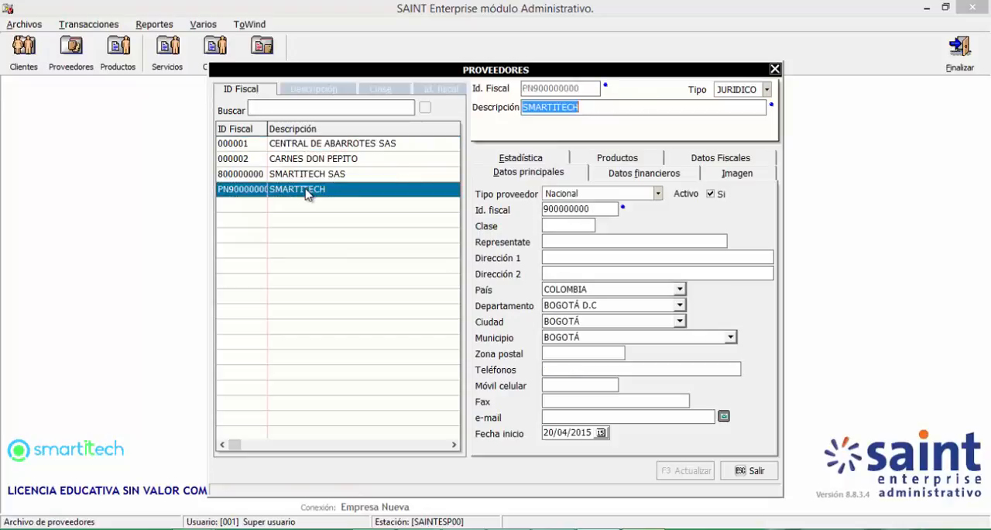
click(705, 160)
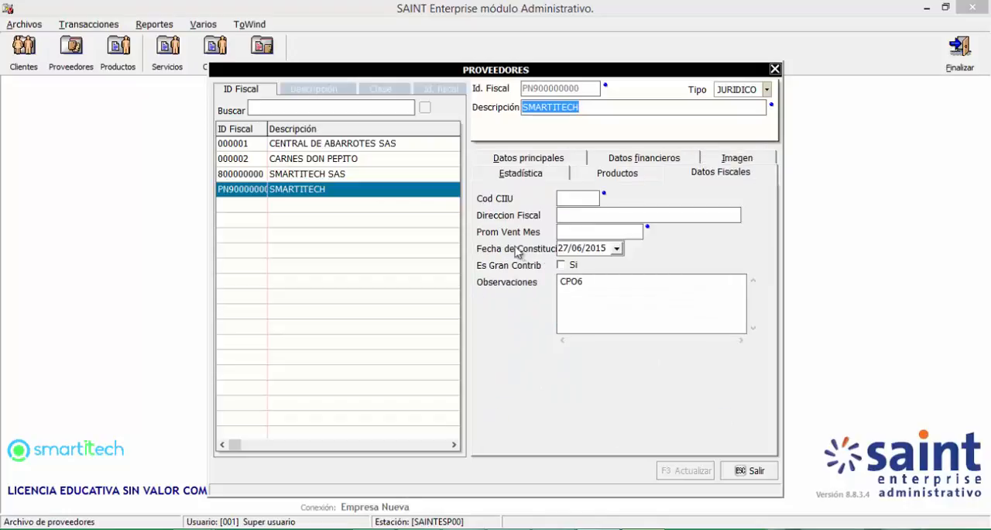
Step: Enter 6201 as SMARTITECH's Cod CIIU and fill in the Direccion Fiscal
click(566, 199)
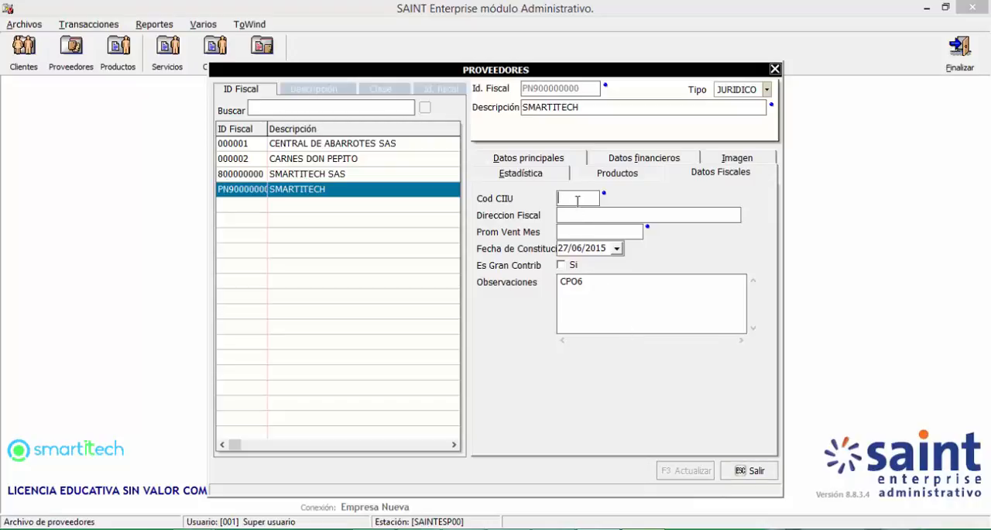
text(62)
key(BackSpace)
key(Caps_Lock)
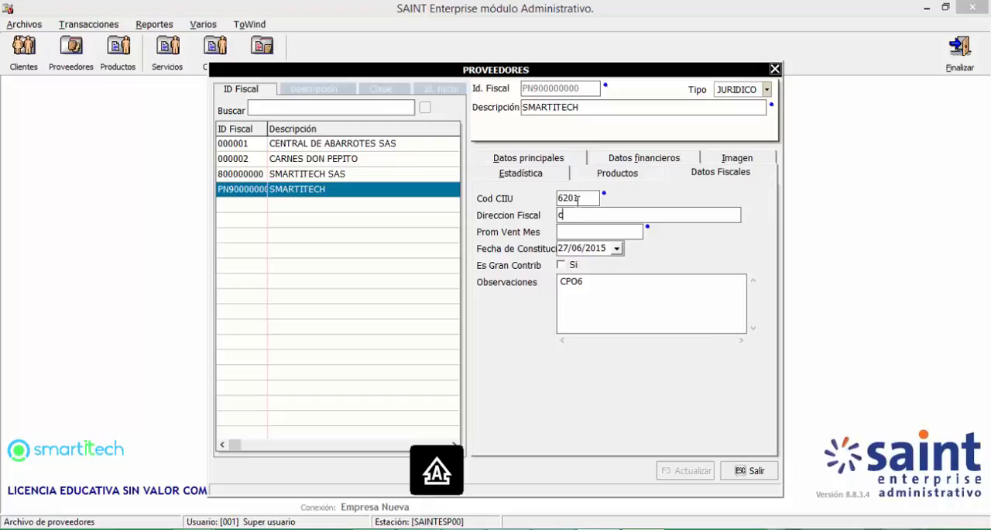
text(L CR KRA)
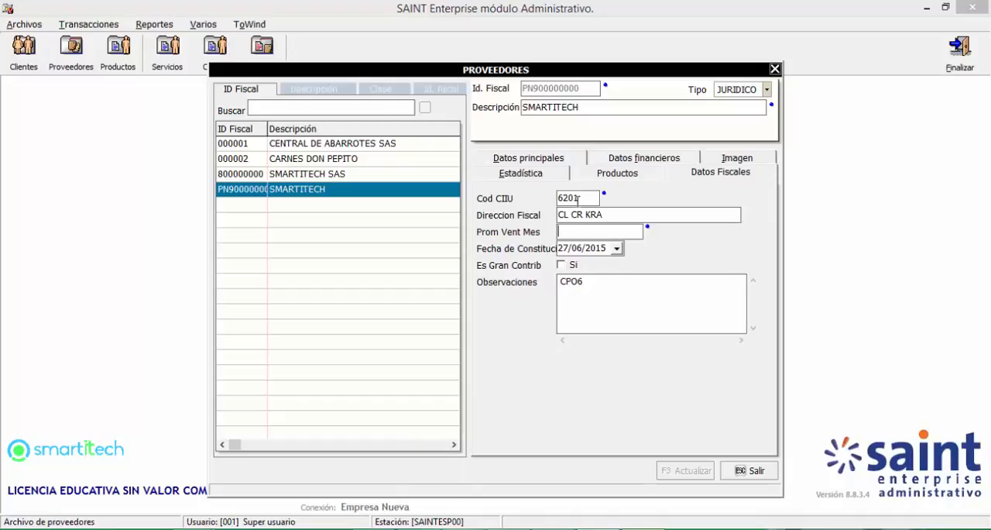
text(1000)
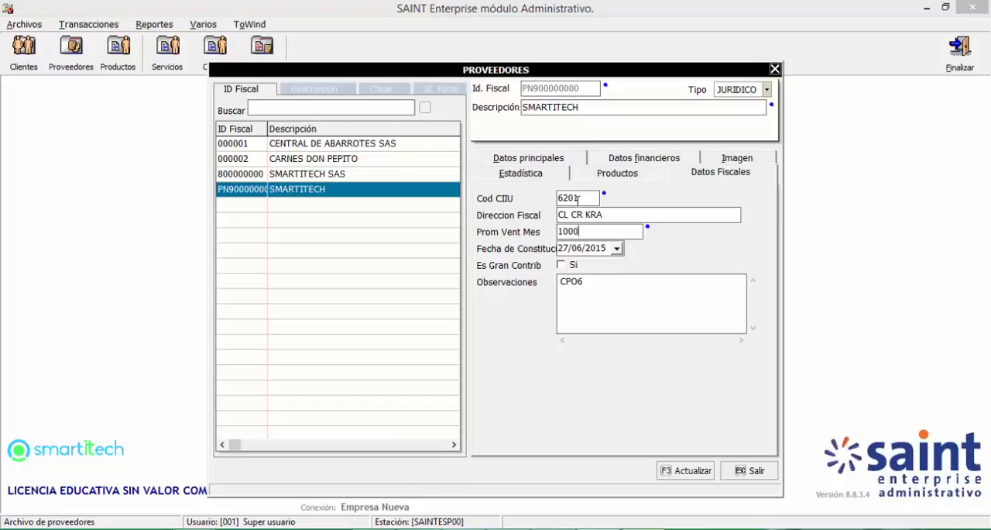
text(00000)
Step: Set the supplier's Prom Vent Mes to 100000000,4565
key(Tab)
click(617, 231)
text(,4)
key(Tab)
click(615, 232)
key(Tab)
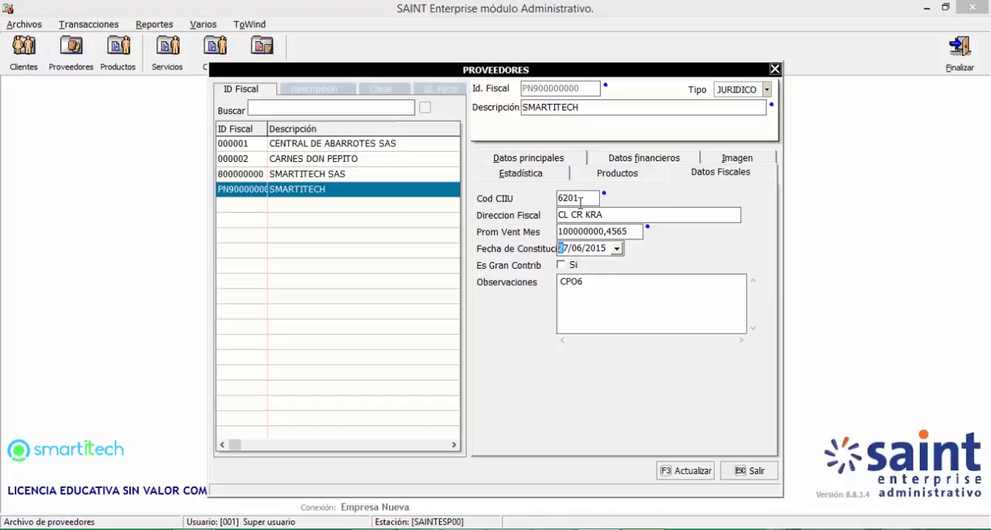
Step: Replace the supplier's Cod CIIU with 6321
click(579, 199)
key(Tab)
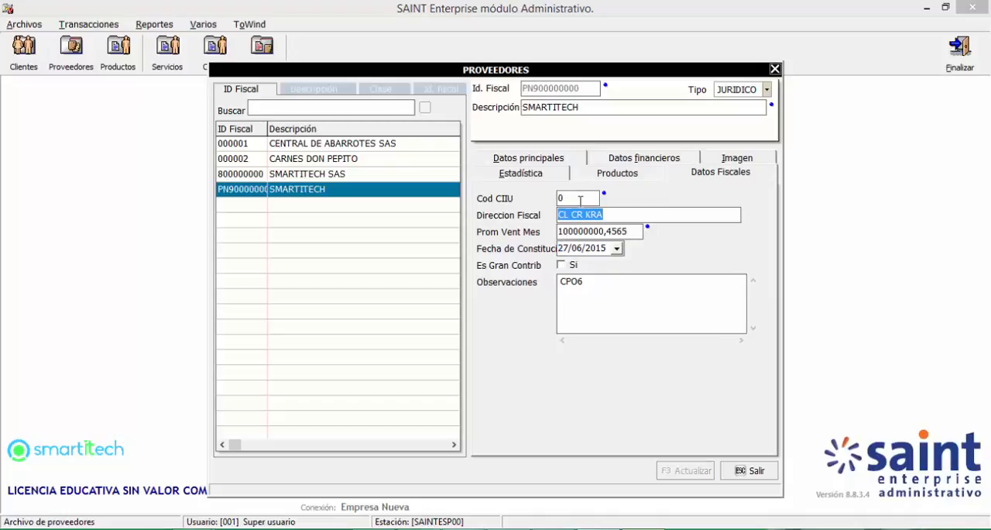
key(shift+Tab)
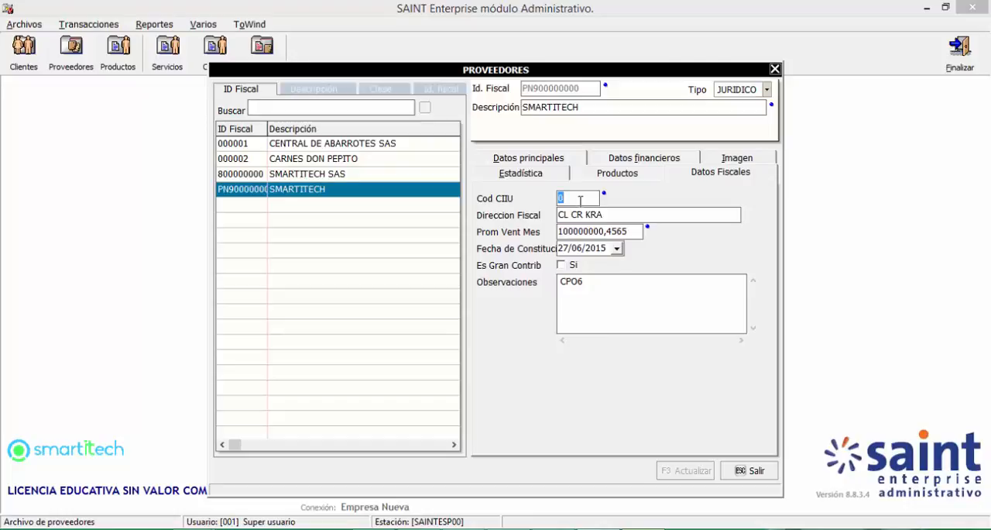
text(6321)
key(Tab)
key(Tab)
key(Tab)
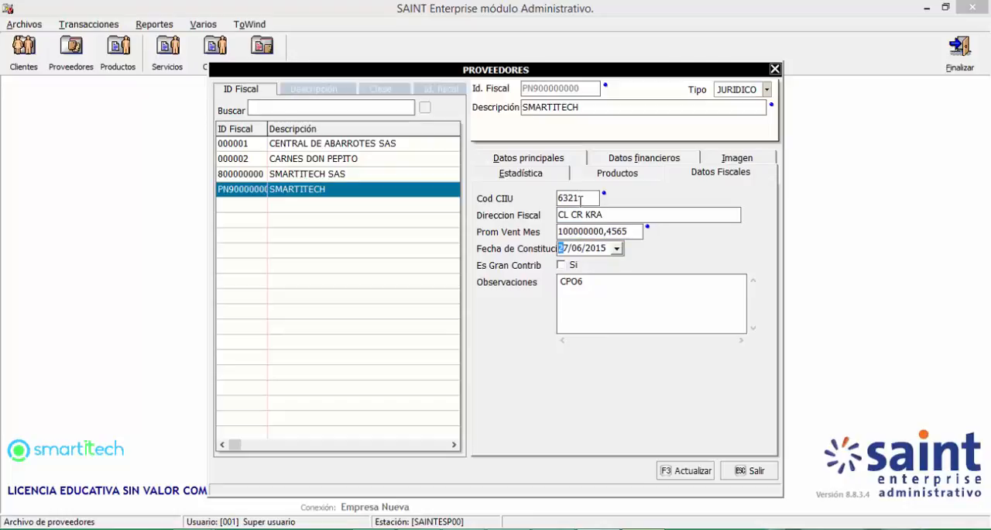
Step: Mark the supplier as Es Gran Contrib and set Fecha de Constitucion to 30/06/2011
click(571, 265)
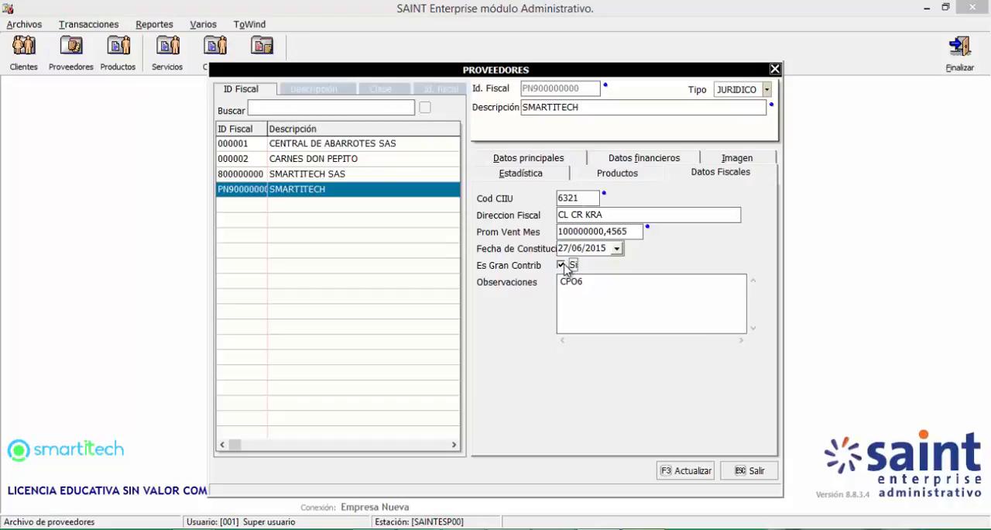
click(617, 247)
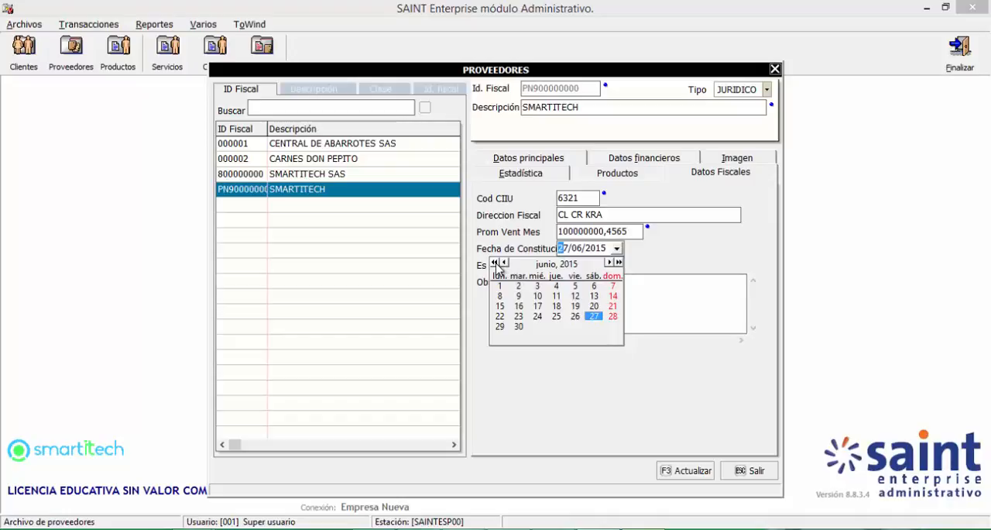
click(494, 262)
click(494, 263)
click(494, 263)
click(494, 262)
click(557, 327)
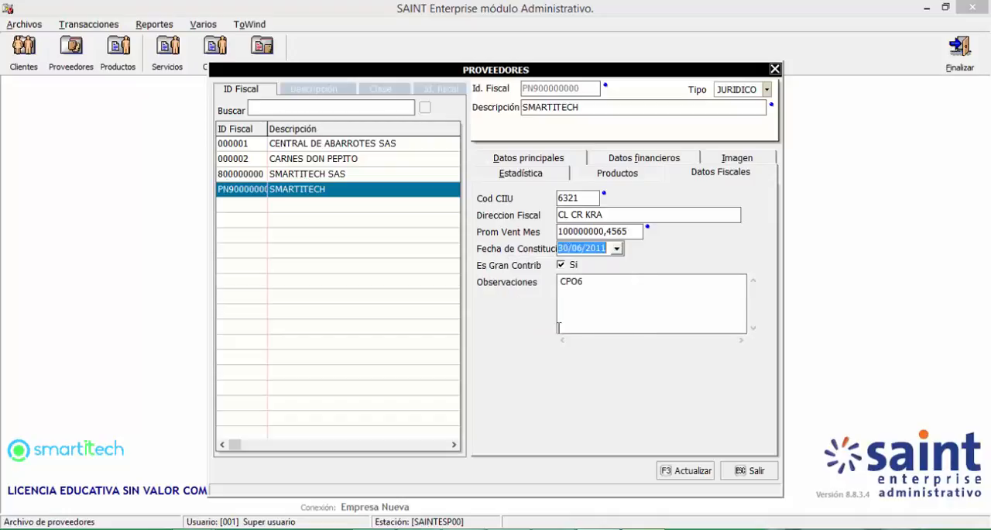
Step: Replace the Observaciones text with "ESTE ES UN PROVEEDOR DE SISTEMAS" and save the supplier record
click(600, 280)
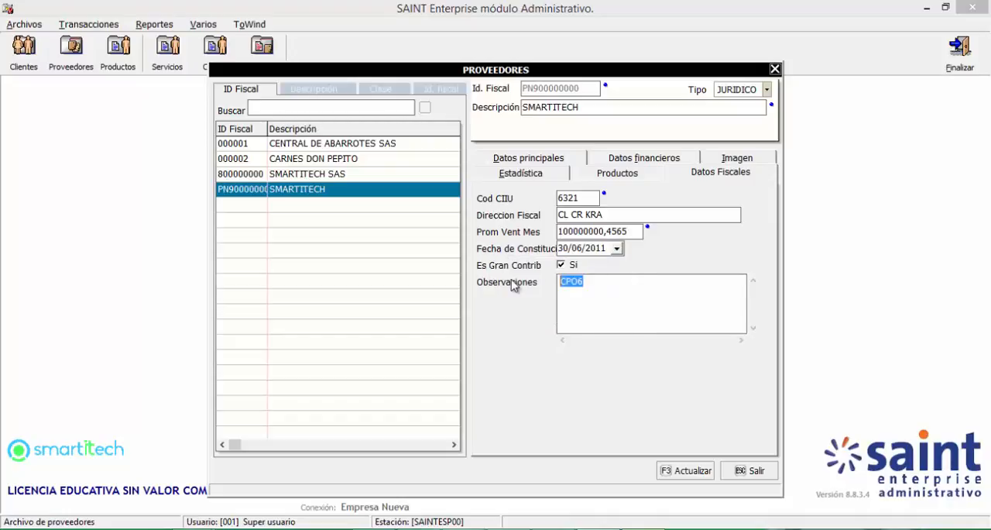
text(ESTE ES UN PROVEEDOR DE SISTEMAS)
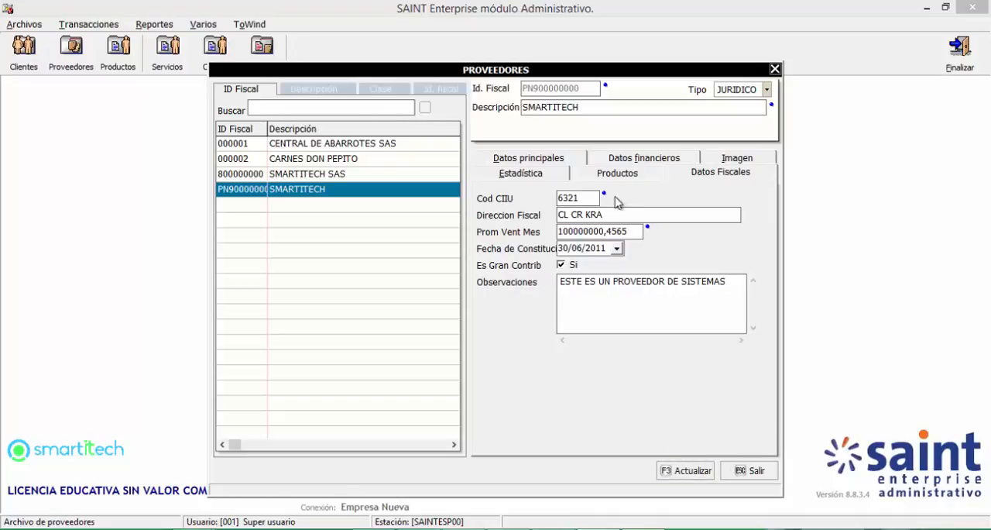
click(687, 470)
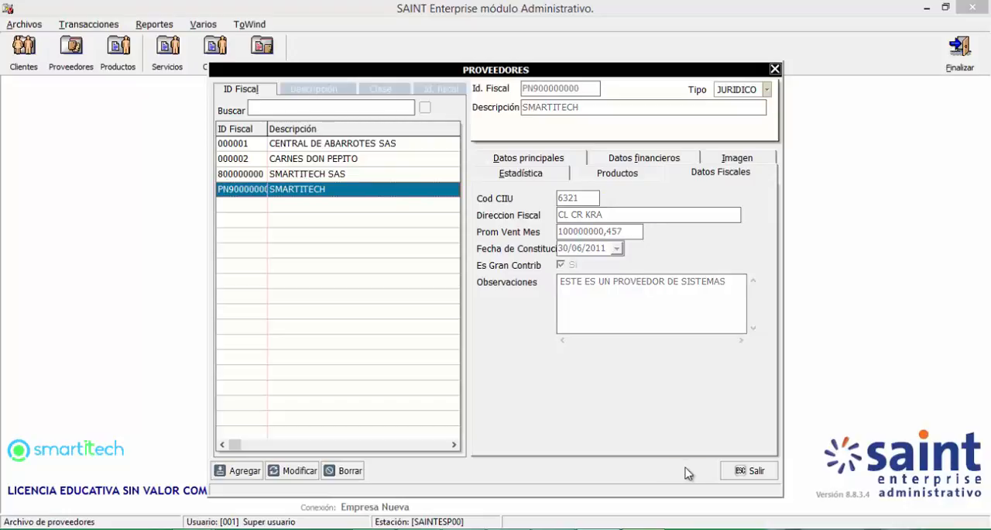
Step: Compare the Datos Fiscales of the other suppliers with SMARTITECH's, and view a blank new supplier form without saving it
click(349, 175)
click(346, 158)
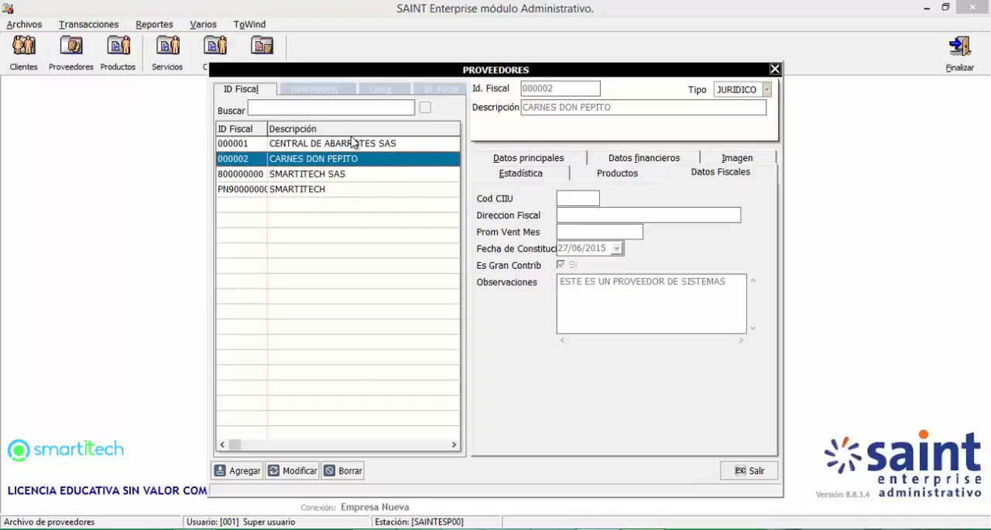
click(354, 144)
click(329, 190)
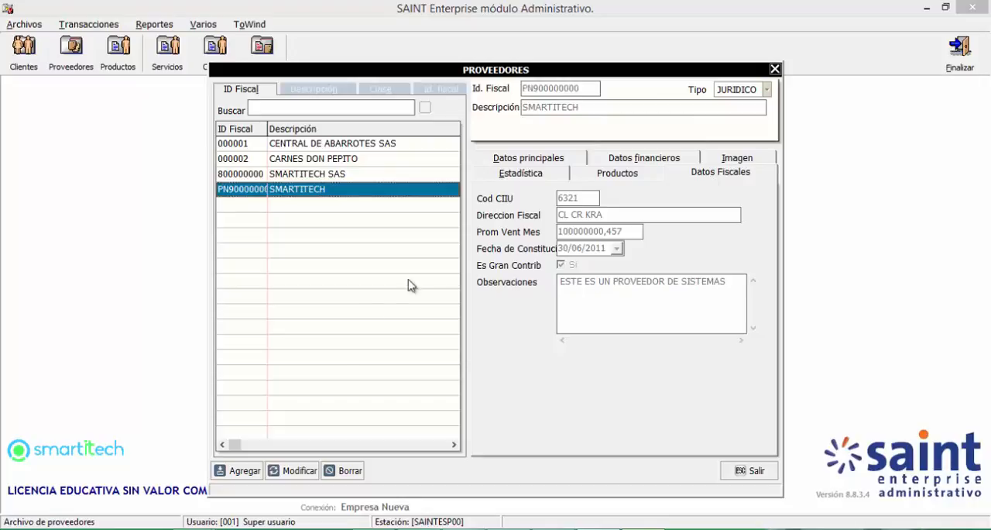
click(240, 470)
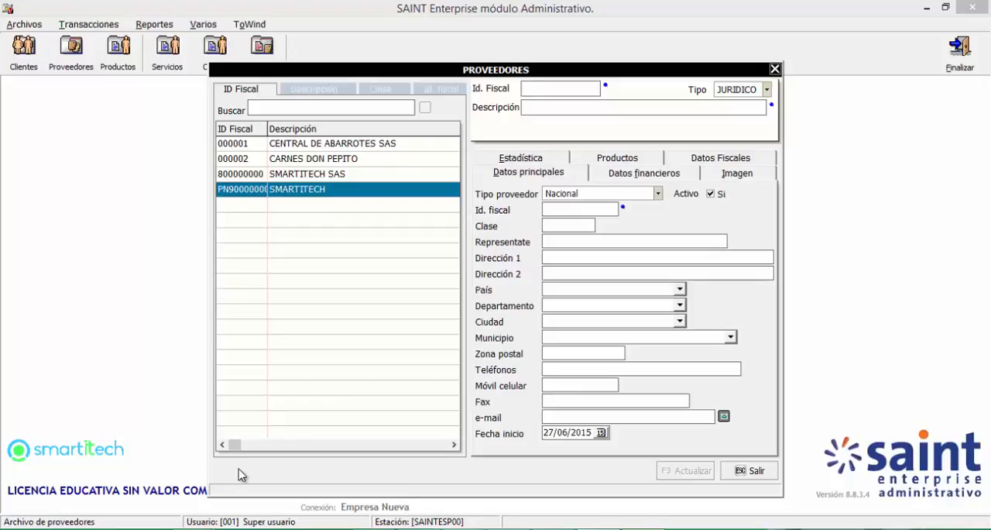
click(747, 471)
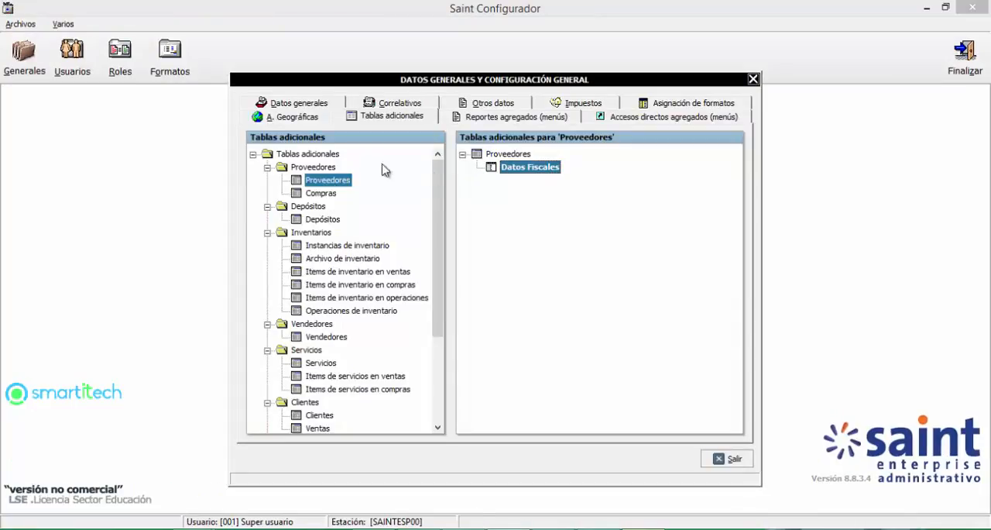
Step: Create a new additional-table group for Compras named "Datos de Despacho"
click(320, 193)
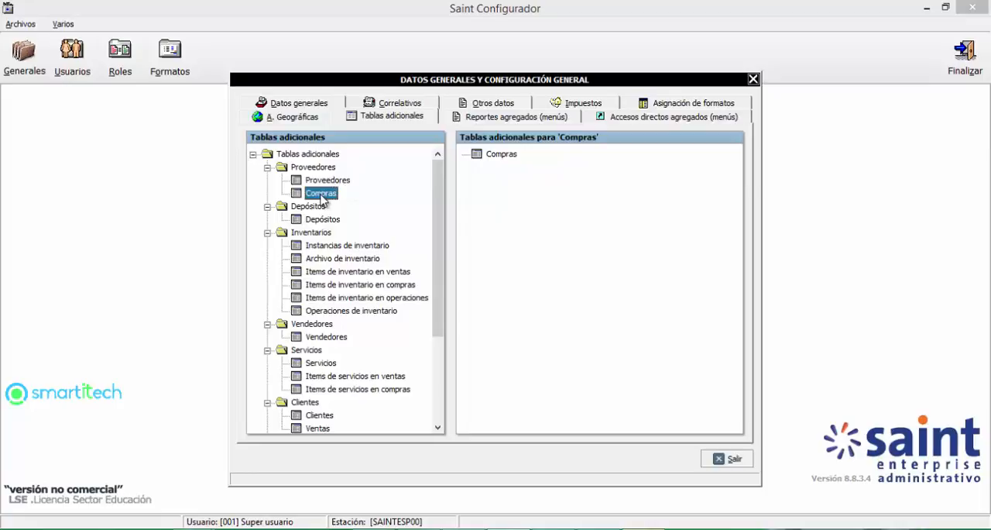
click(503, 158)
right_click(504, 155)
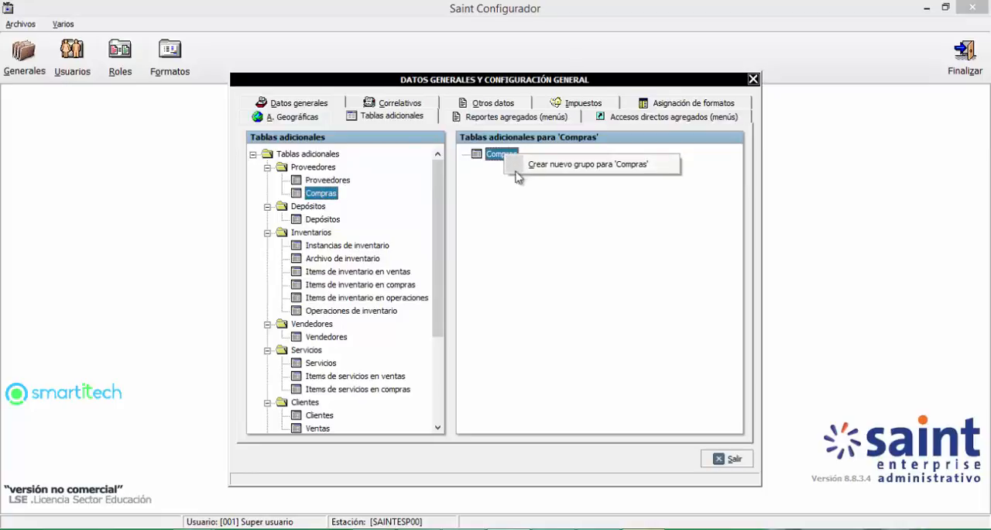
click(542, 164)
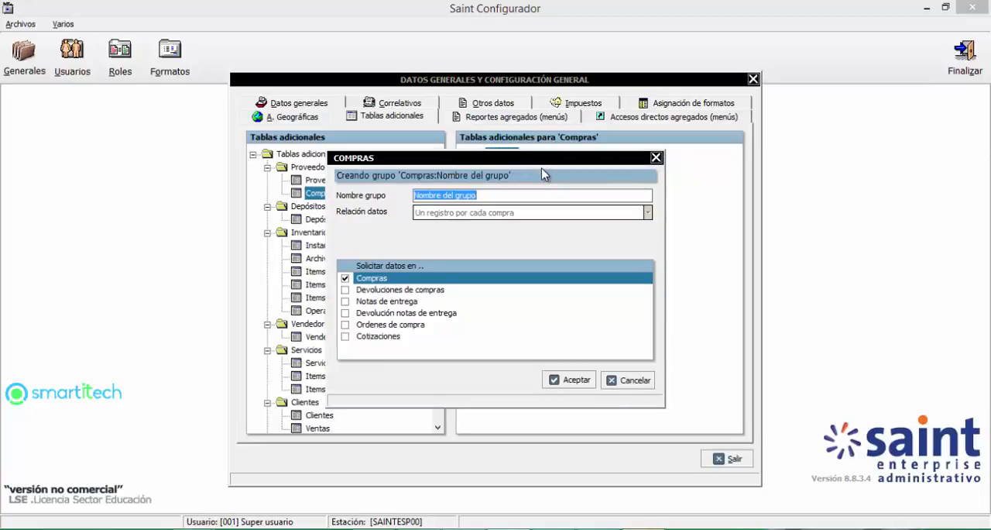
text(DAT)
key(BackSpace)
key(BackSpace)
text(a)
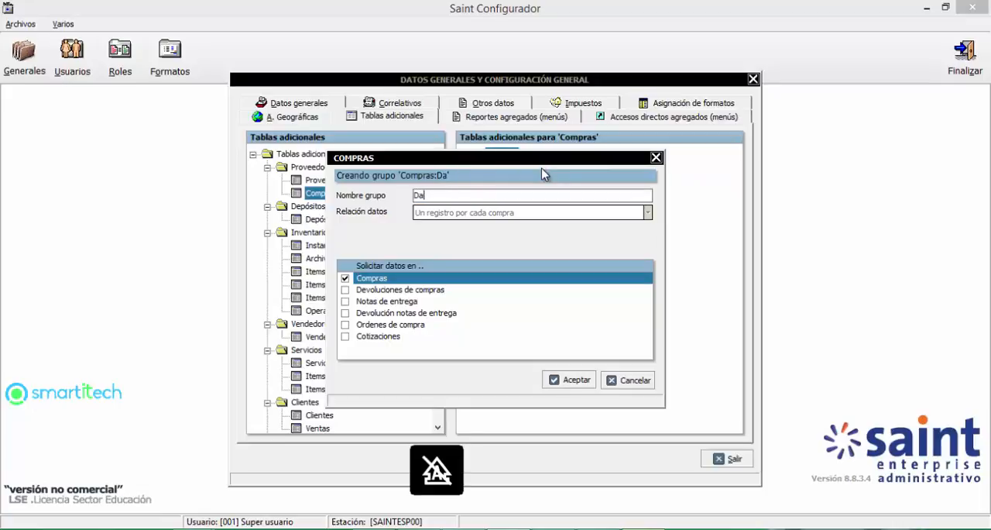
text(tos de Desp)
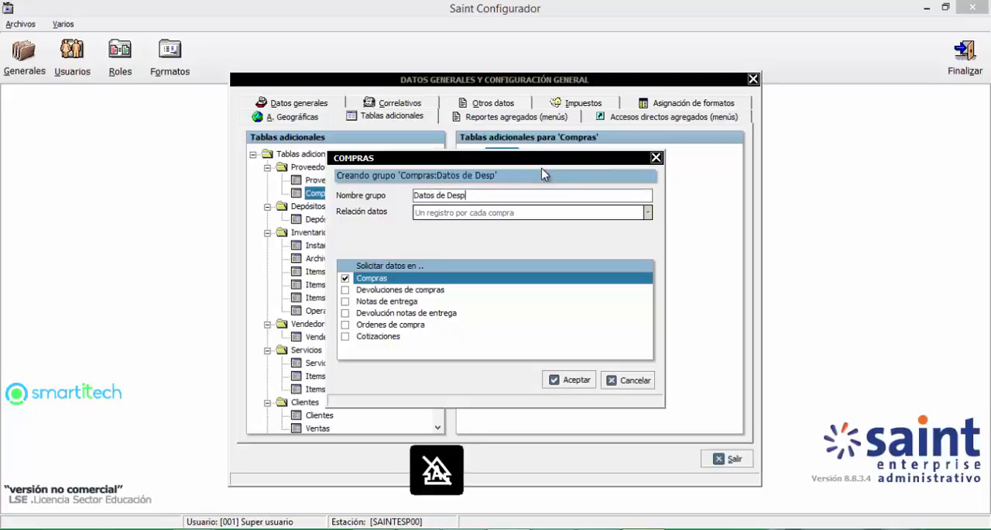
text(acho)
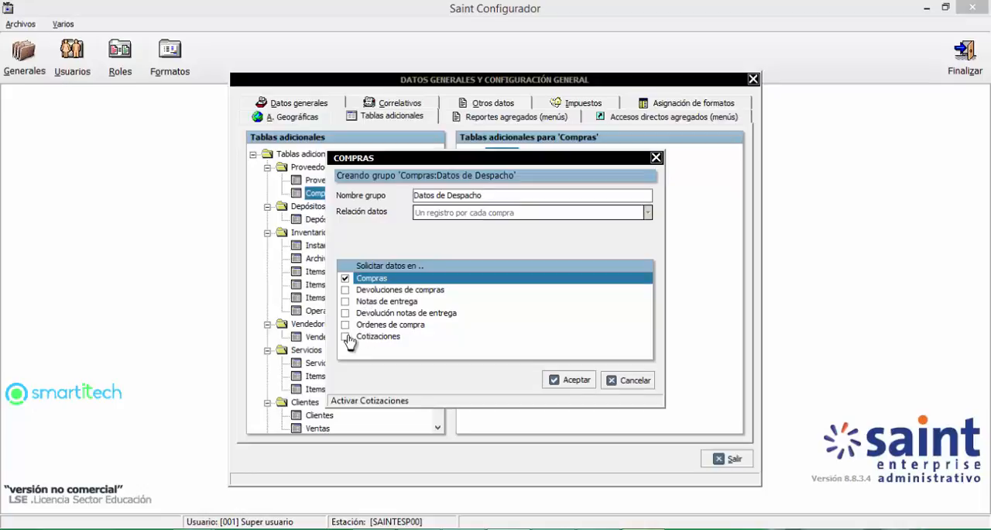
Step: Have the group's data requested in both Compras and Ordenes de compra, and accept the group
click(345, 278)
click(345, 325)
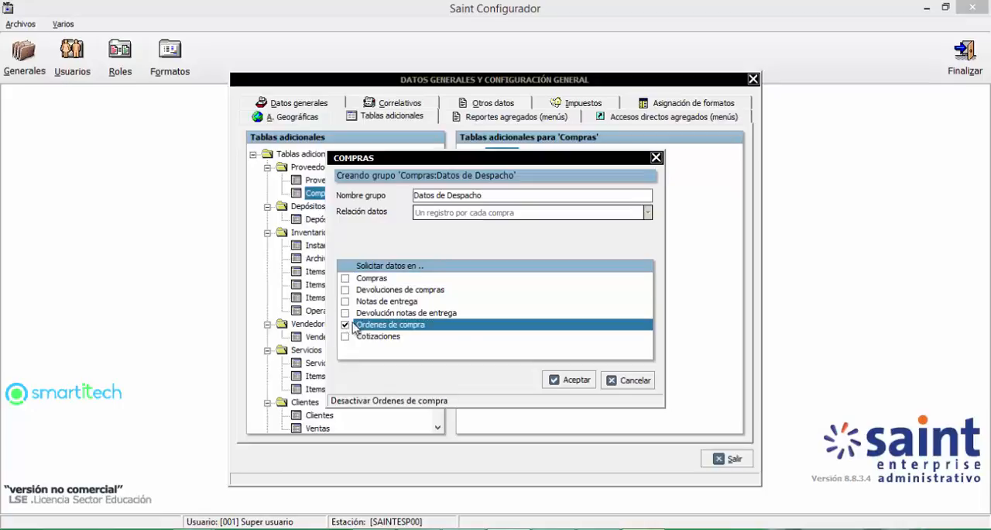
click(345, 279)
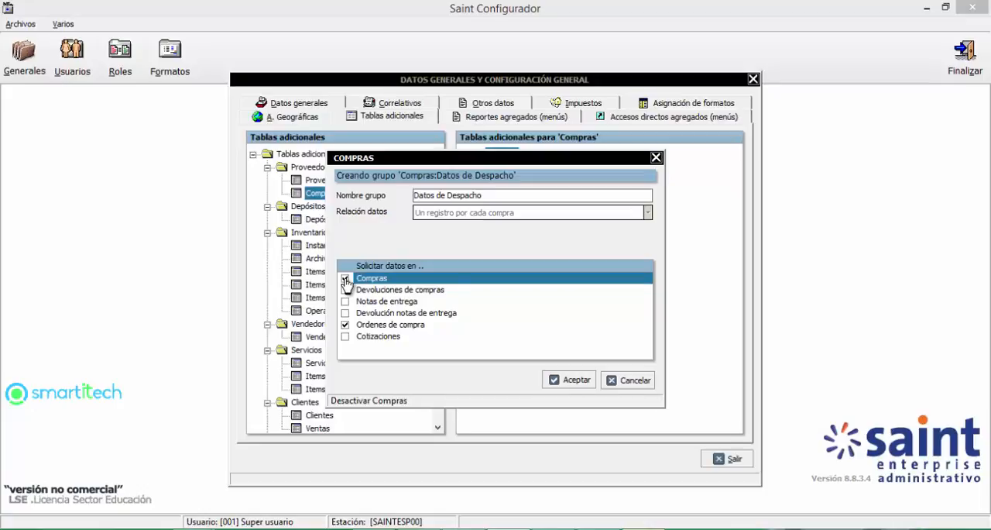
click(572, 379)
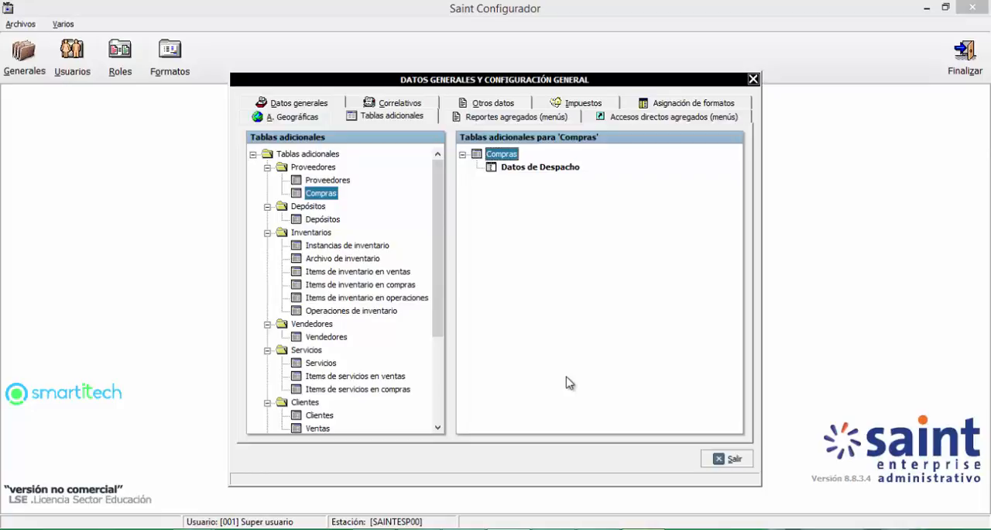
Step: Add a required Texto field named "Direccion de Despacho" with length 40 to the Datos de Despacho group
click(520, 173)
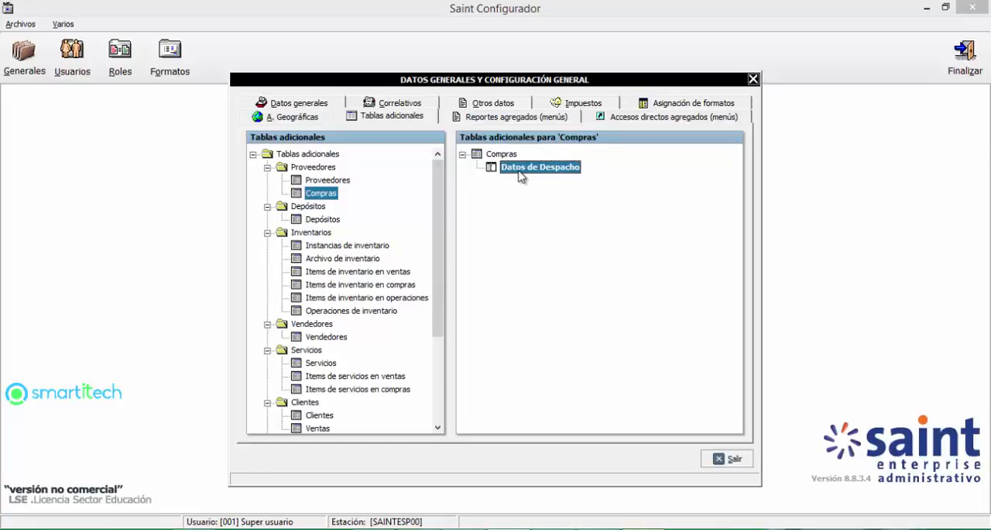
right_click(520, 175)
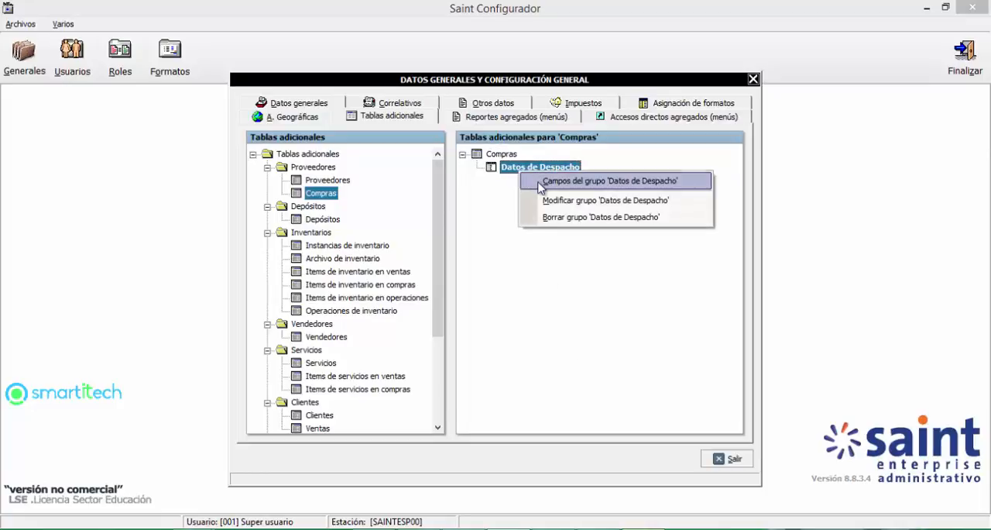
click(541, 186)
click(356, 383)
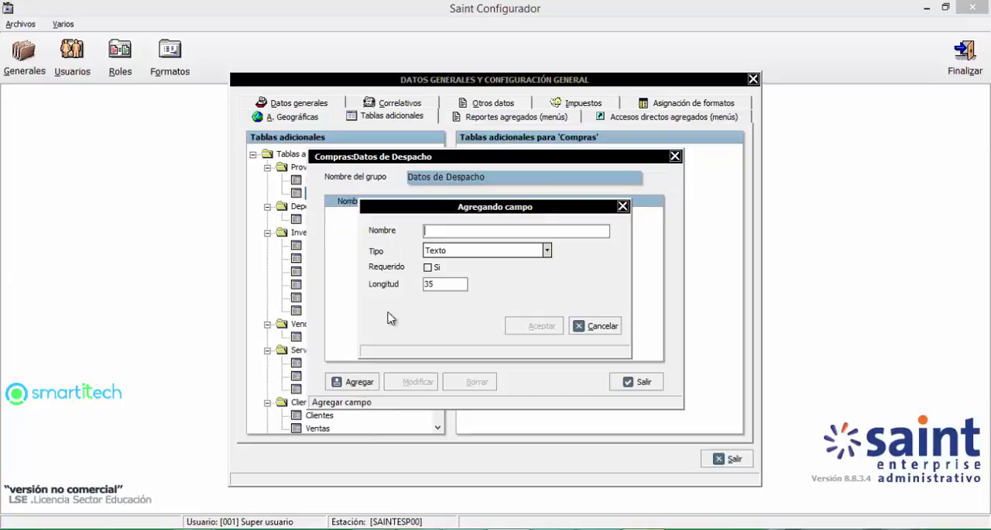
text(Direccion de Despacho)
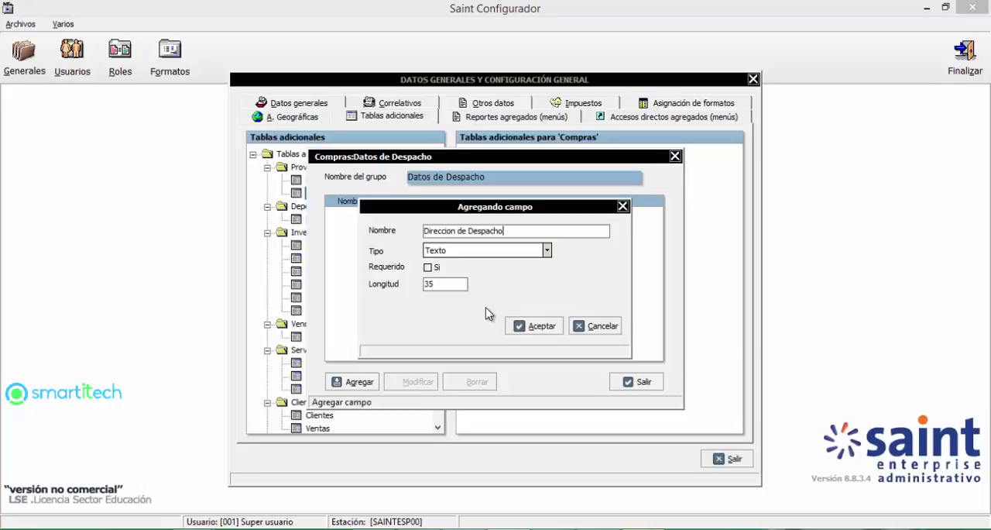
click(468, 251)
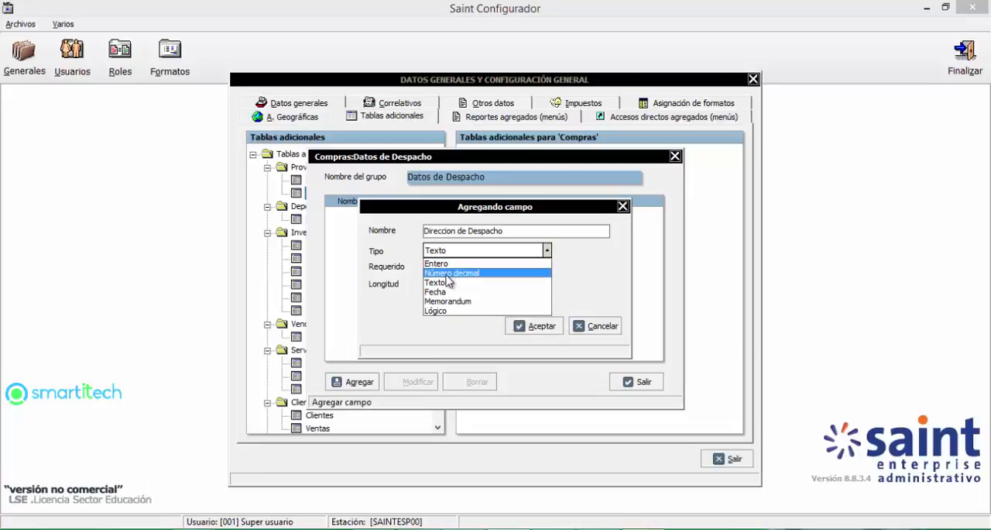
click(444, 282)
double_click(432, 283)
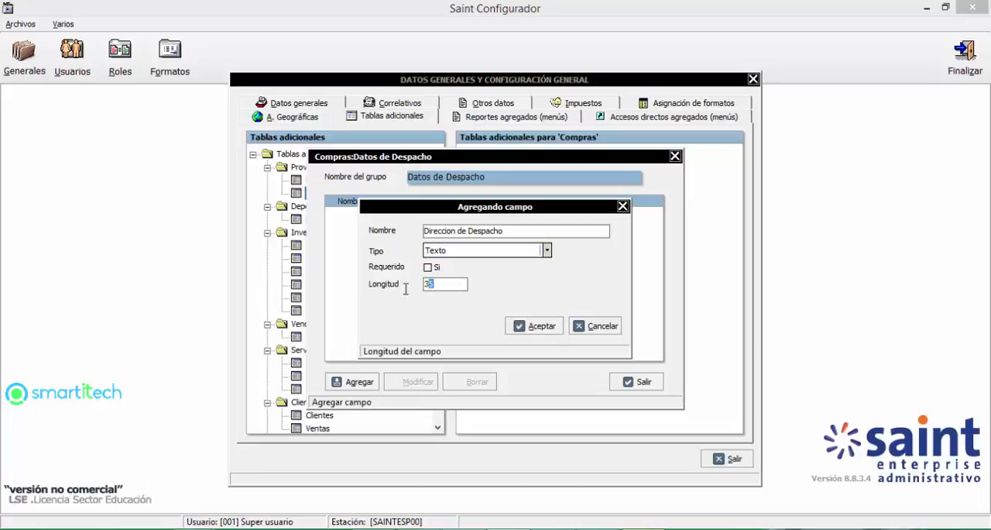
text(40)
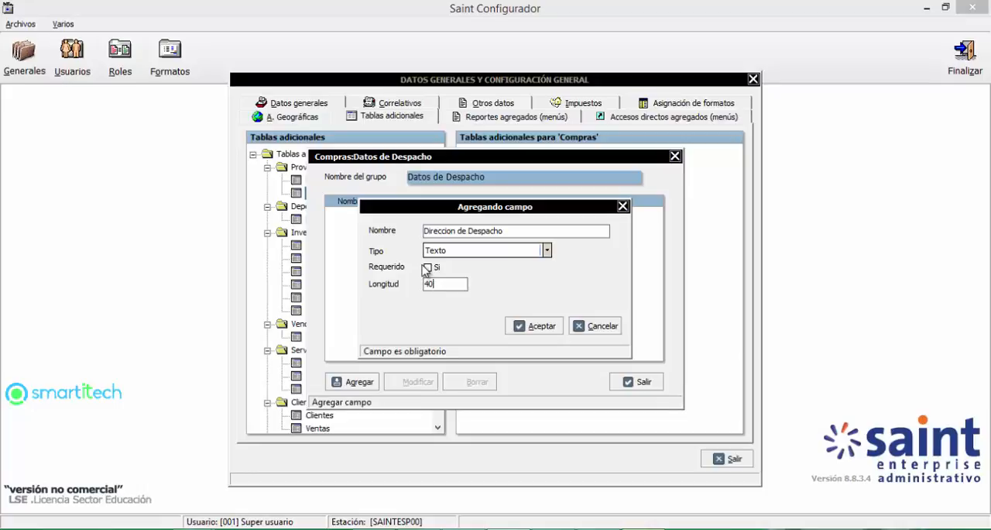
click(427, 267)
click(542, 325)
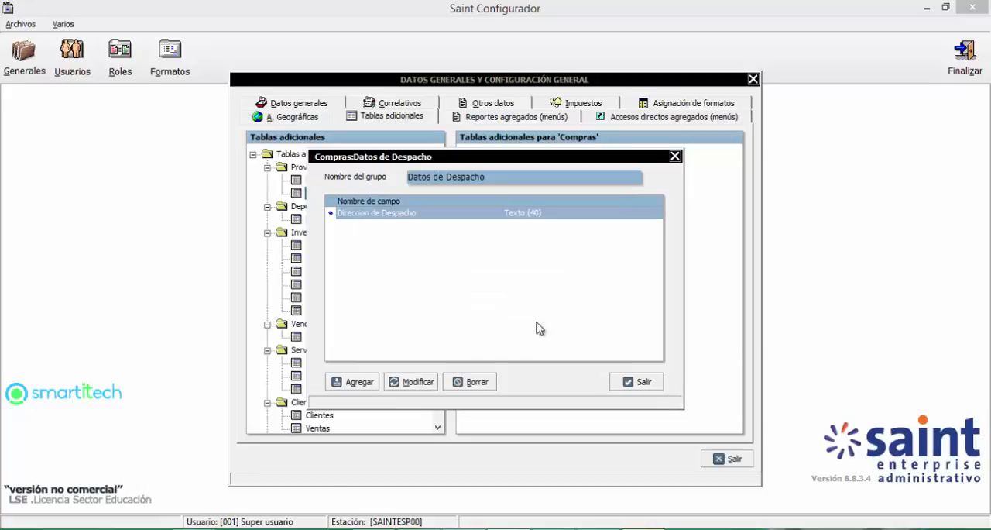
Step: Add a required Texto field named "Responsable" to the group, with length 35
click(350, 381)
text(Res)
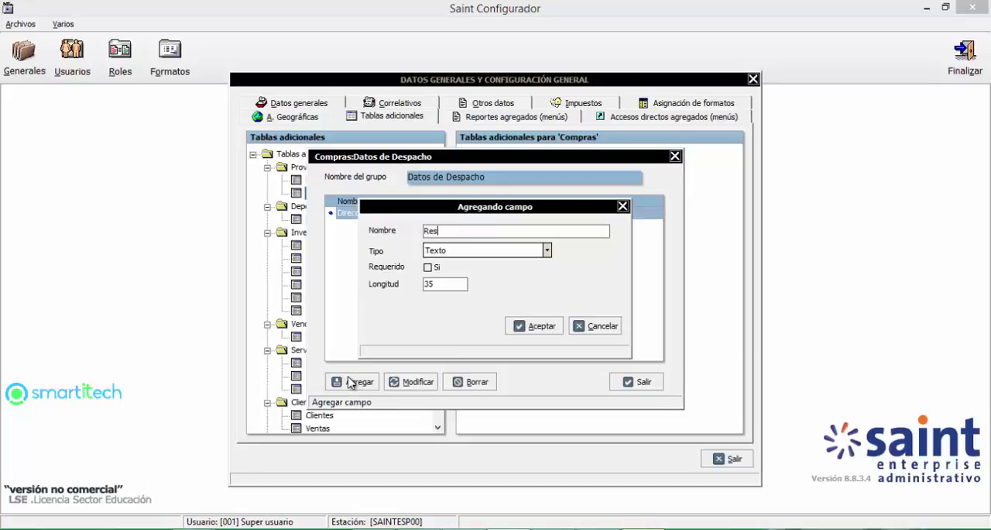
text(ponsable)
click(428, 267)
click(539, 325)
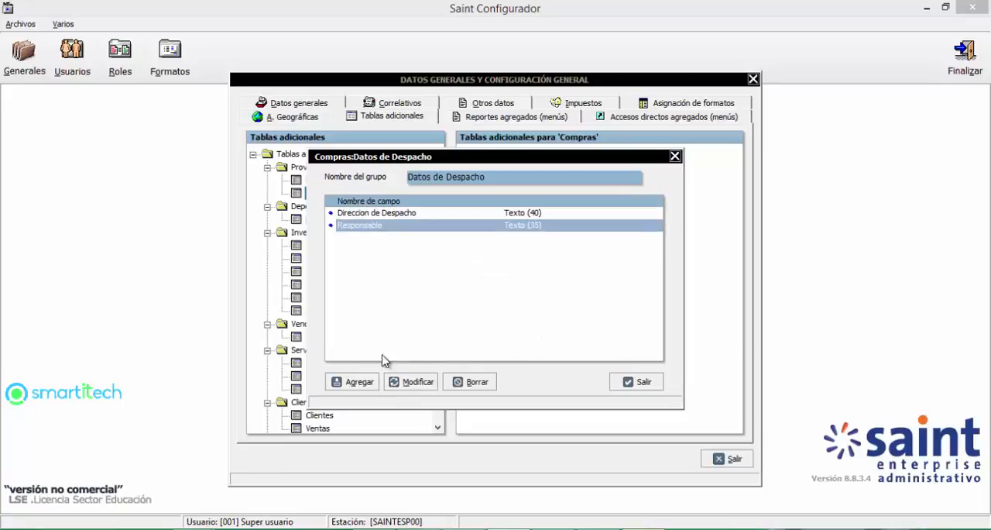
Step: Add a Lógico field named "Fuera de la Ciudad" and close the group's field list
click(346, 381)
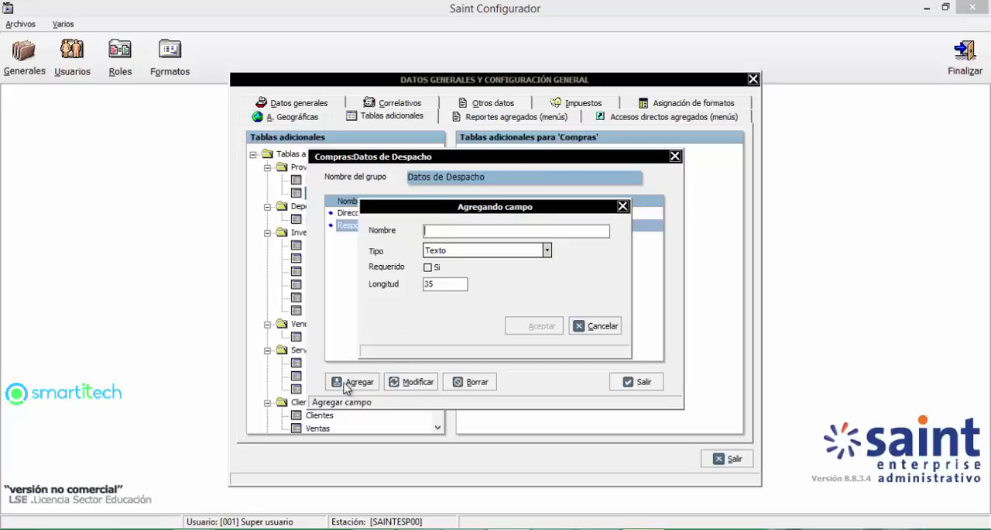
click(471, 250)
click(448, 230)
click(447, 229)
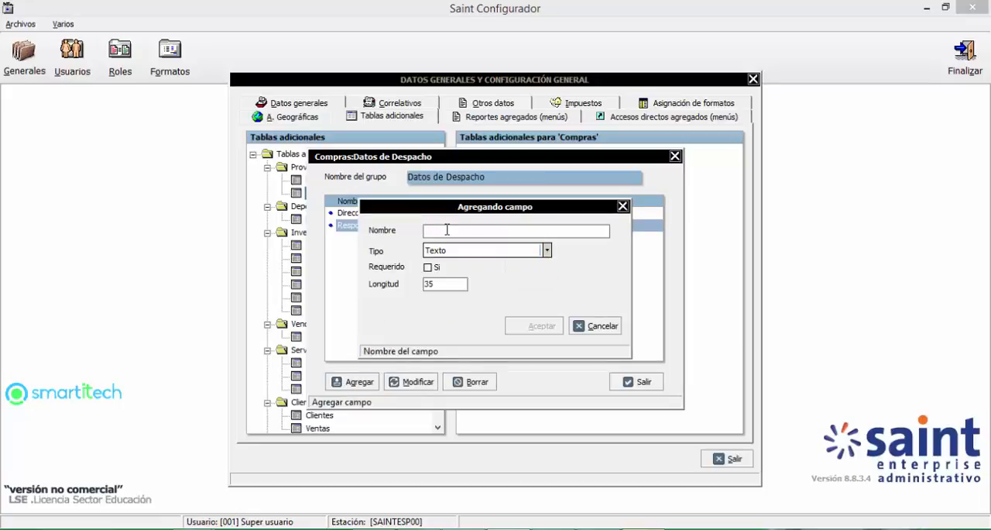
text(F)
key(BackSpace)
text(Fuera de la Ciudad)
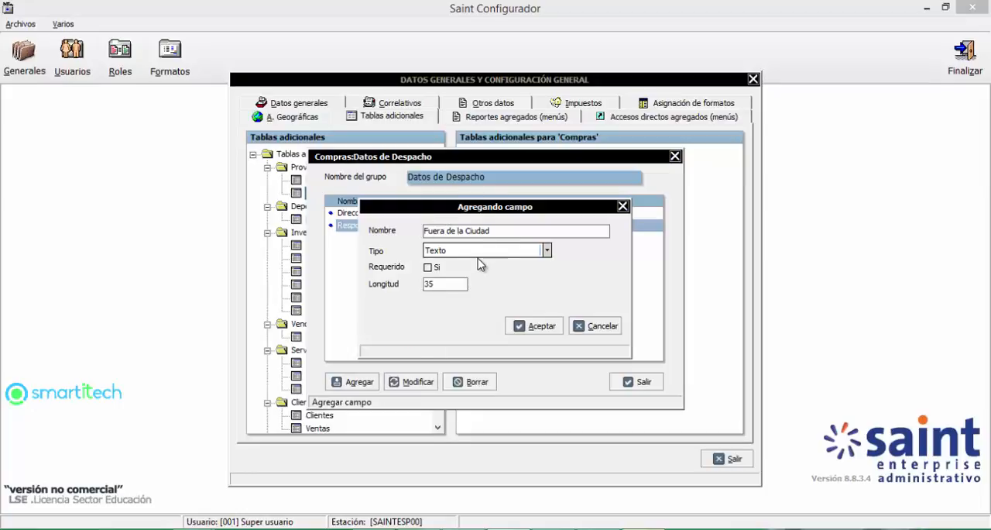
click(472, 250)
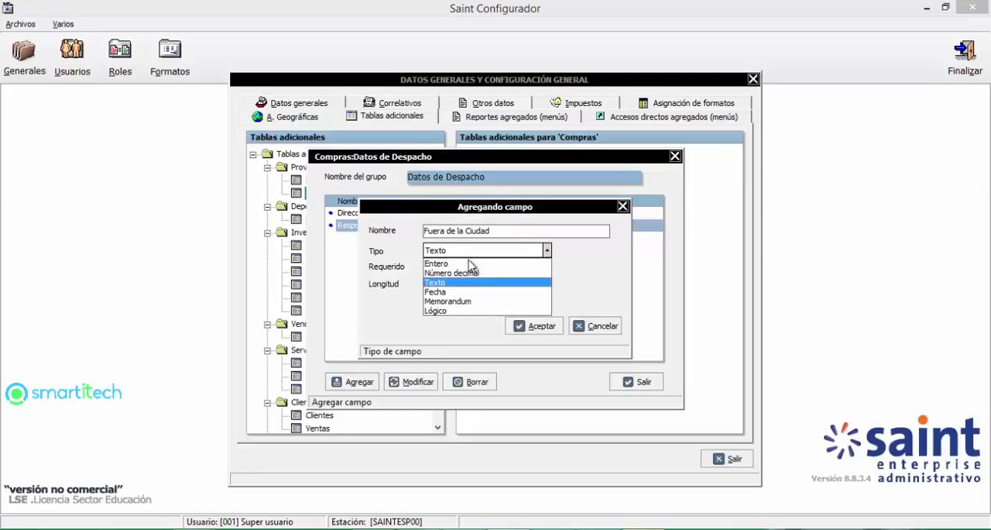
click(449, 312)
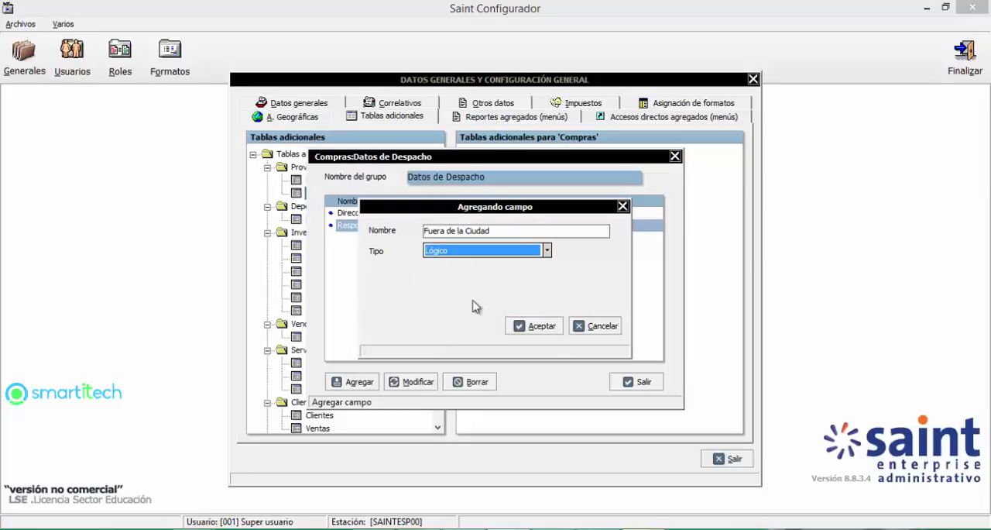
click(542, 326)
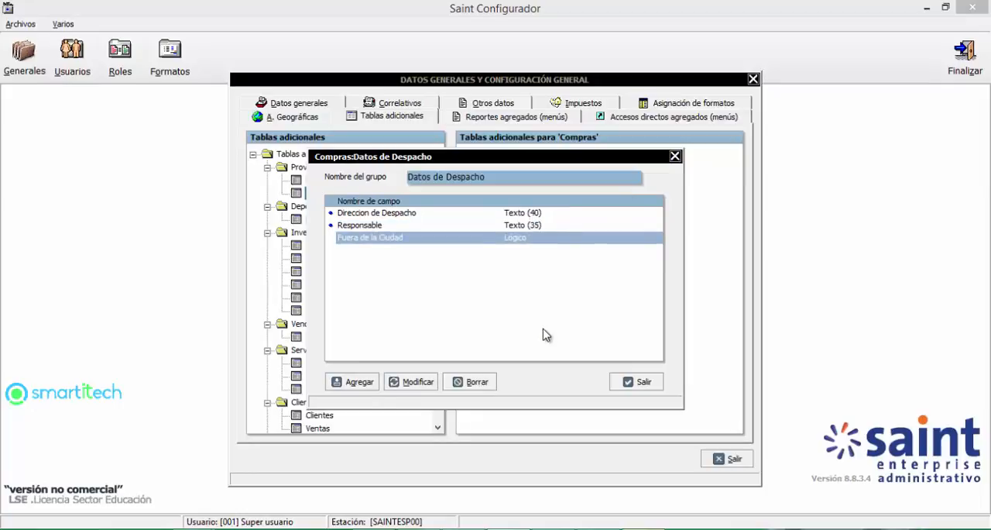
click(622, 381)
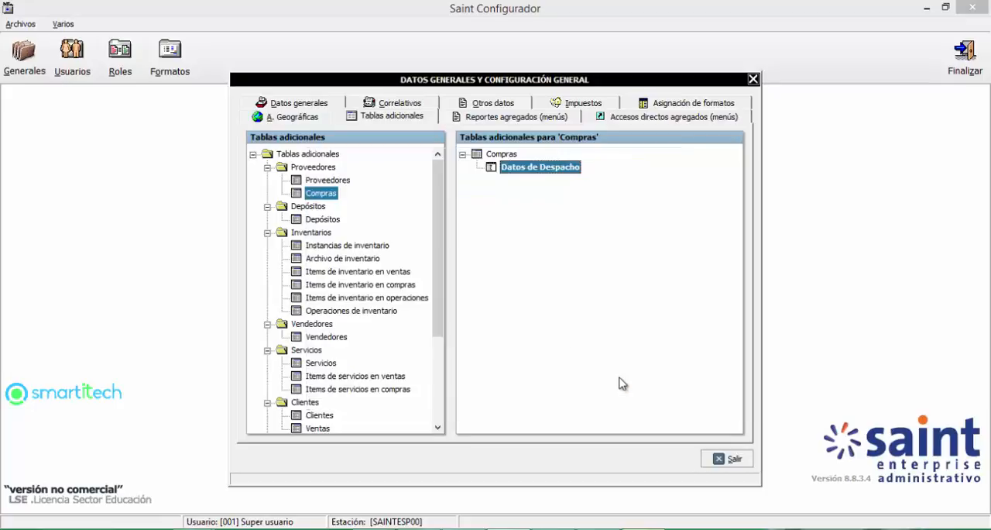
Step: Launch the Saint Compras module from the Administrativo 8 folder
mouse_move(226, 507)
click(275, 464)
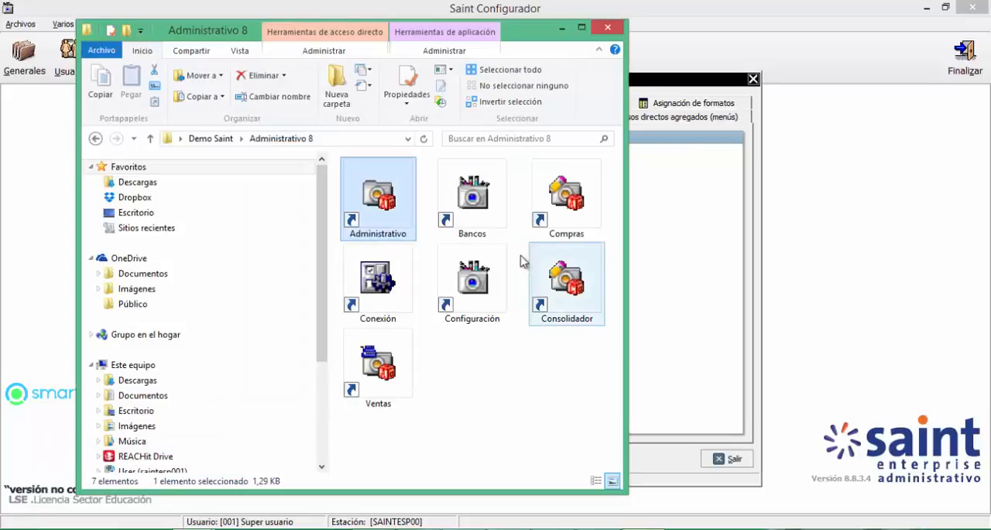
double_click(544, 226)
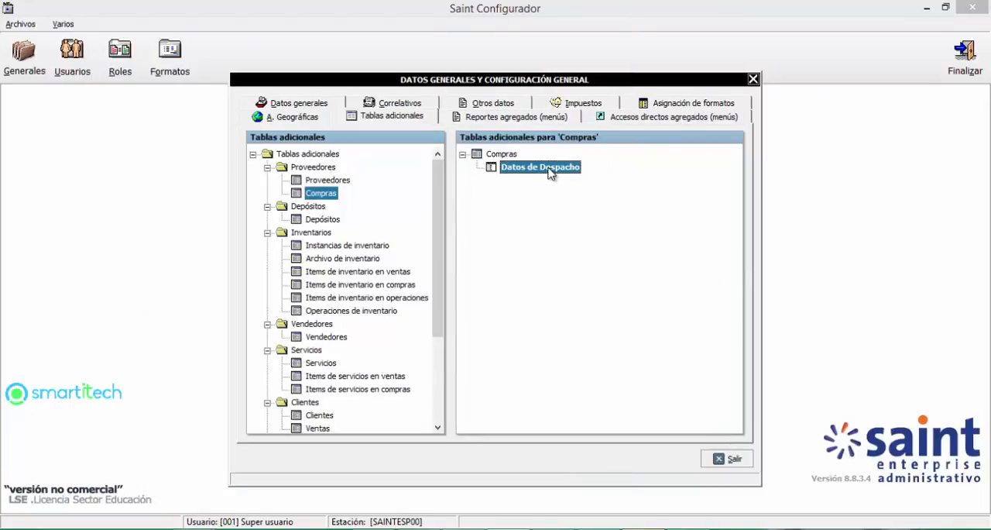
Step: Check in the Datos de Despacho group's settings which purchase documents request its data
right_click(550, 171)
click(568, 197)
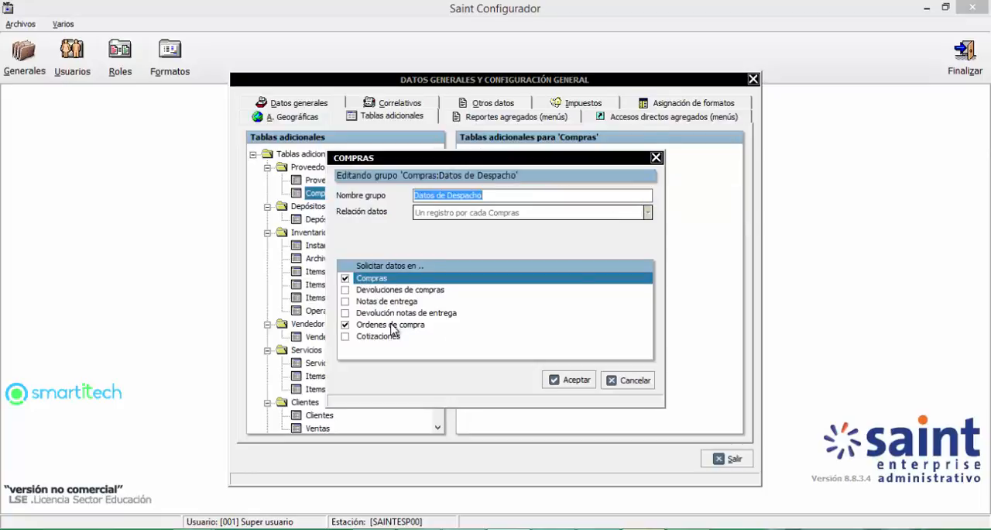
click(570, 380)
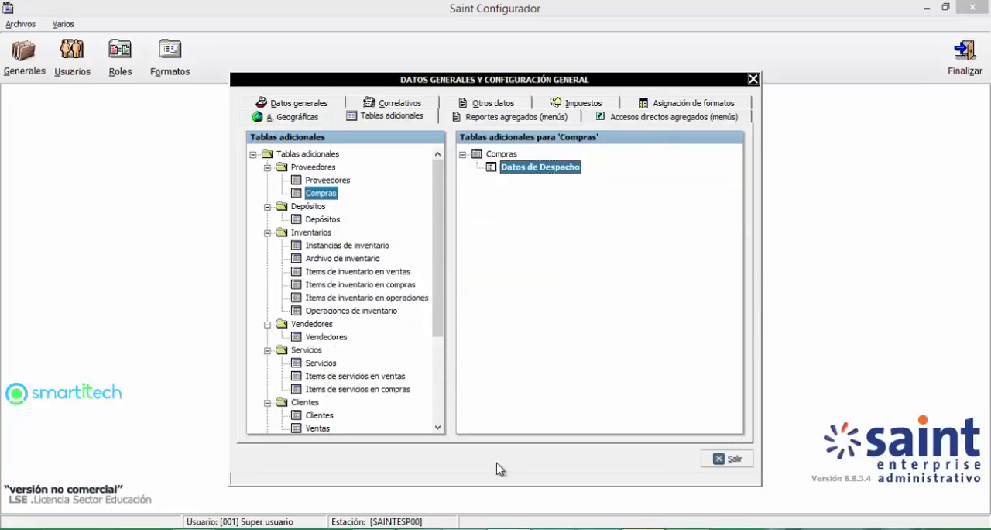
Step: Switch to the Compras module login and sign in to Empresa Nueva with the user code and access password
click(688, 528)
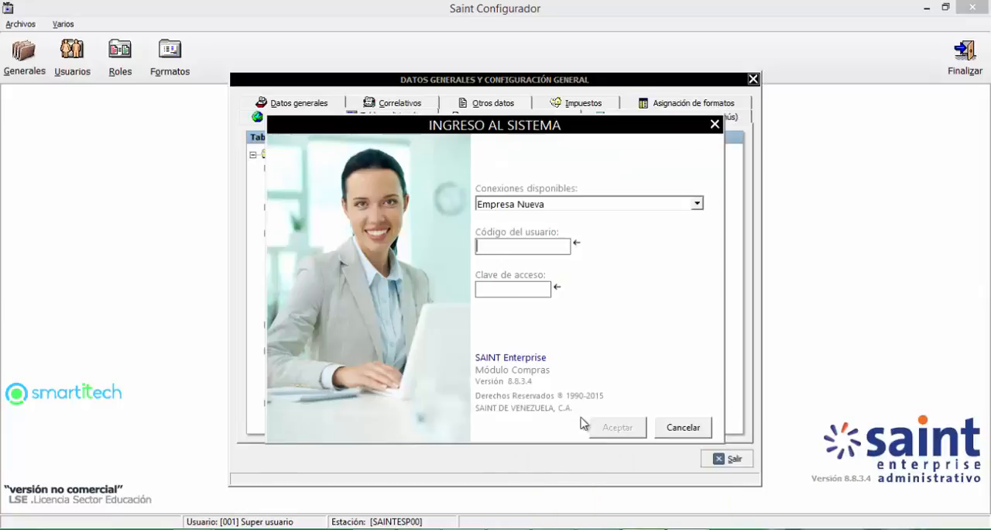
text(001)
key(Return)
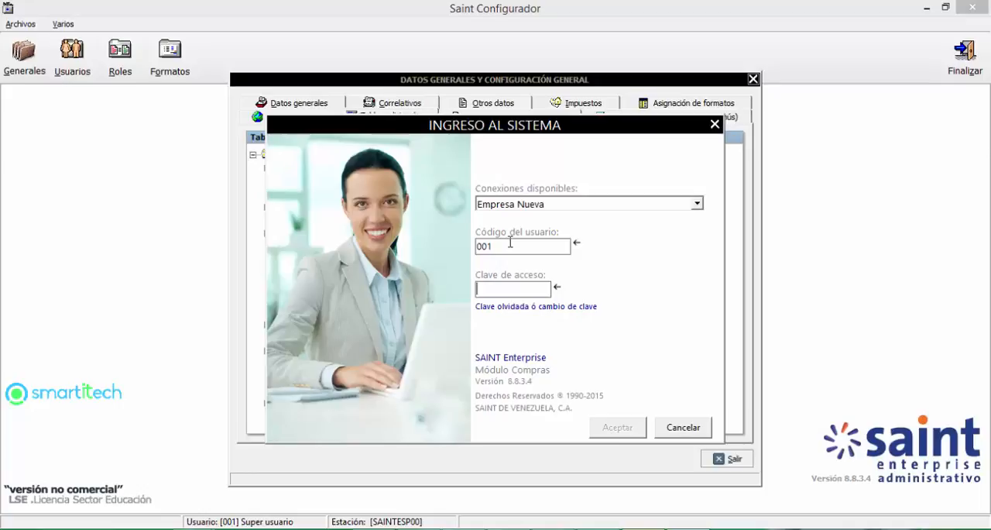
text(12345)
key(Return)
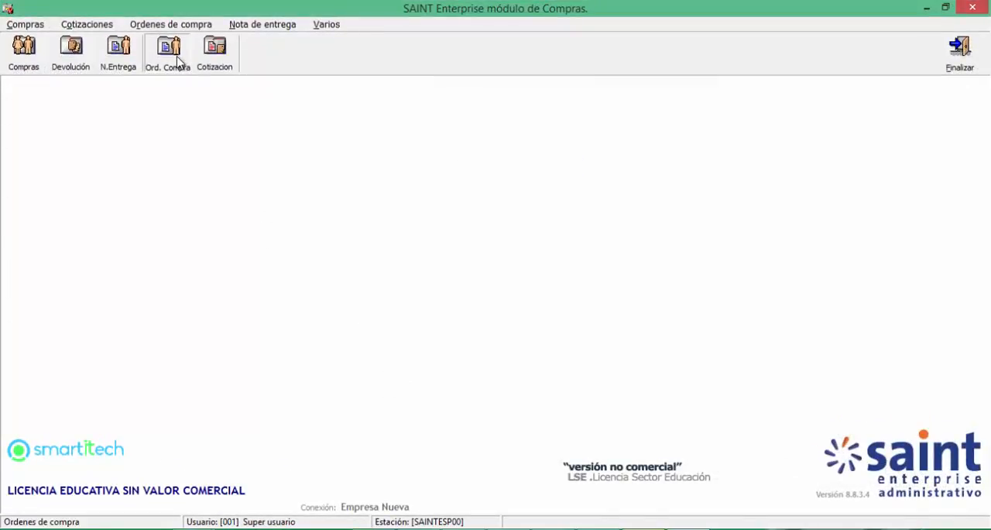
Step: Start a purchase order for the supplier SMARTITECH with warehouse 04, BODEGA DE PRODUCCION CALI
click(177, 61)
click(337, 93)
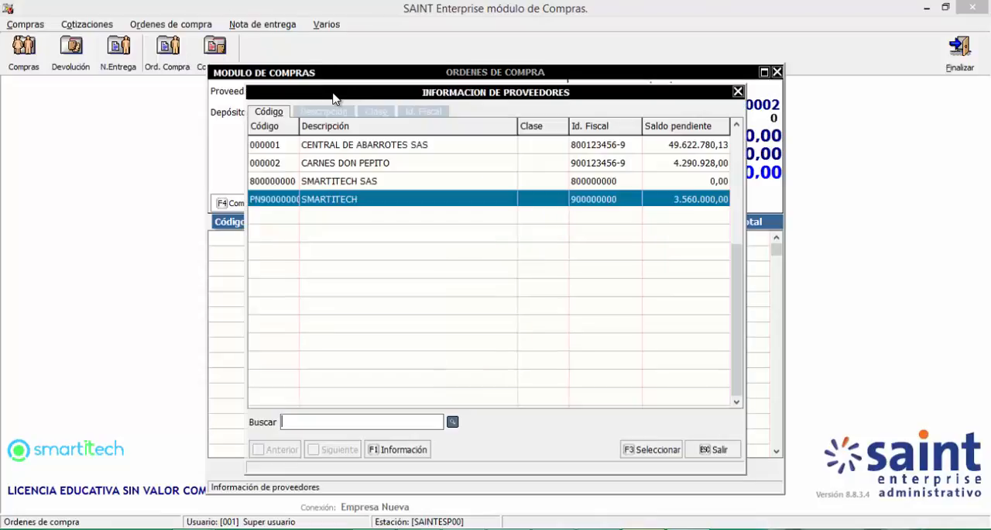
double_click(345, 200)
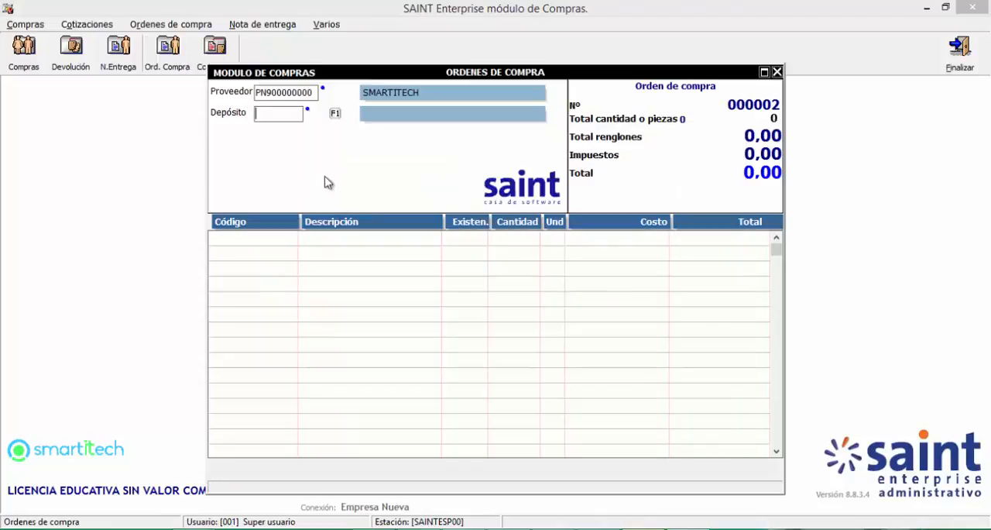
click(334, 112)
double_click(400, 199)
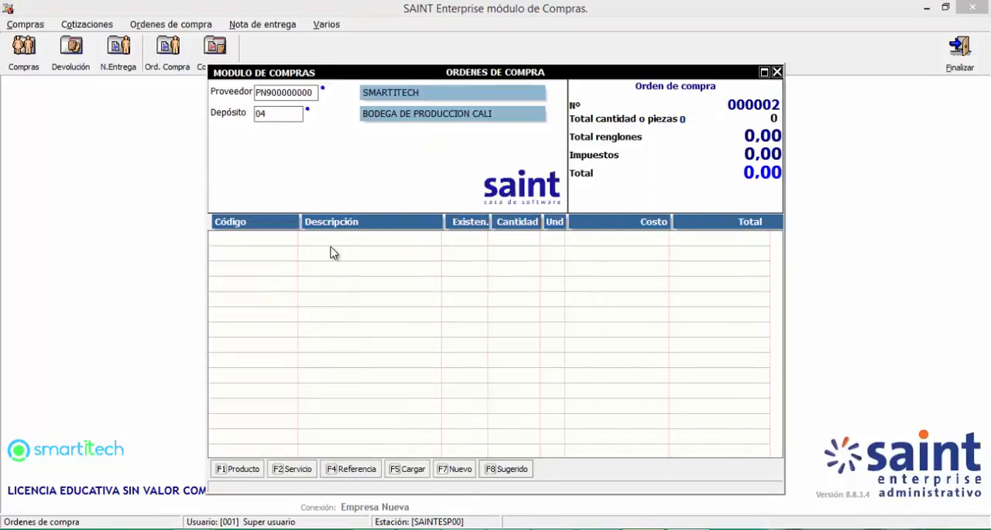
Step: Add product CER004, LOMO Y SOLOMILLO CERDO, with quantity 1 to the purchase order and total the operation
key(Return)
key(Up)
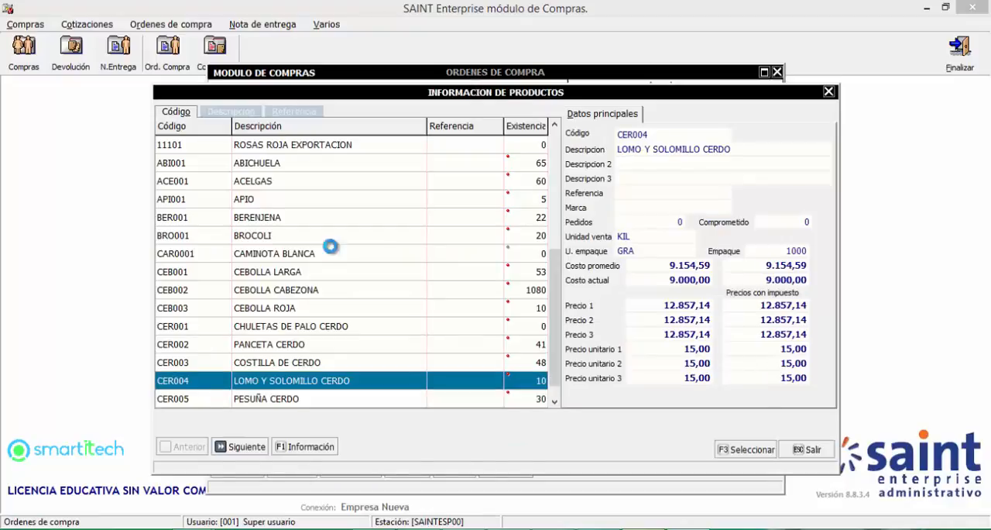
key(Return)
key(Return)
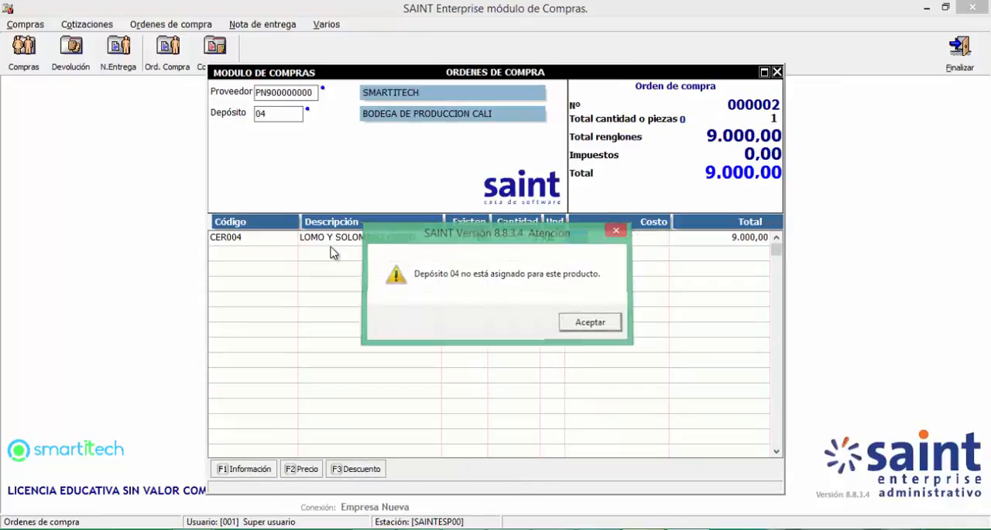
key(Return)
key(Return)
key(F10)
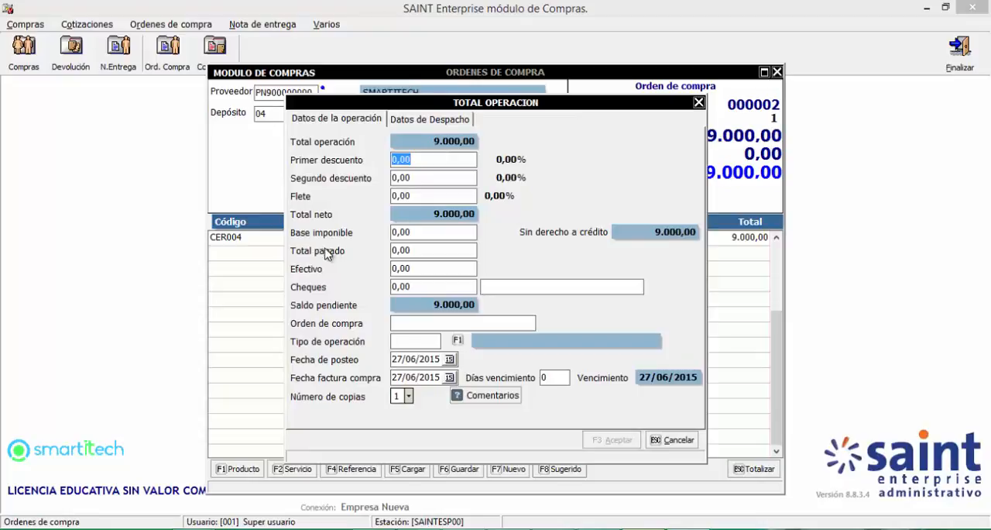
Step: Check the Datos de Despacho fields, then record the order's payment as 9.000,00 in Efectivo
click(416, 126)
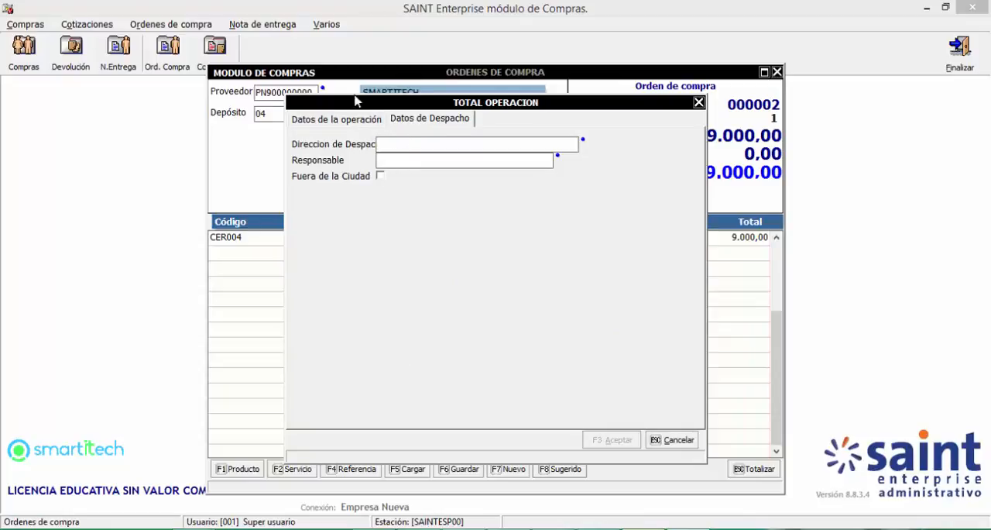
click(347, 120)
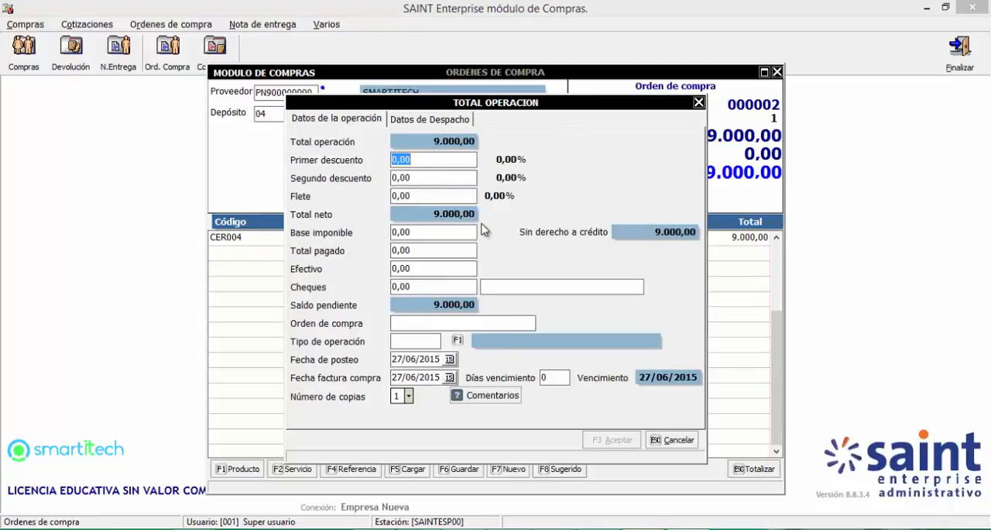
key(Return)
key(Return)
key(Return)
key(Return)
key(Return)
key(Return)
key(Return)
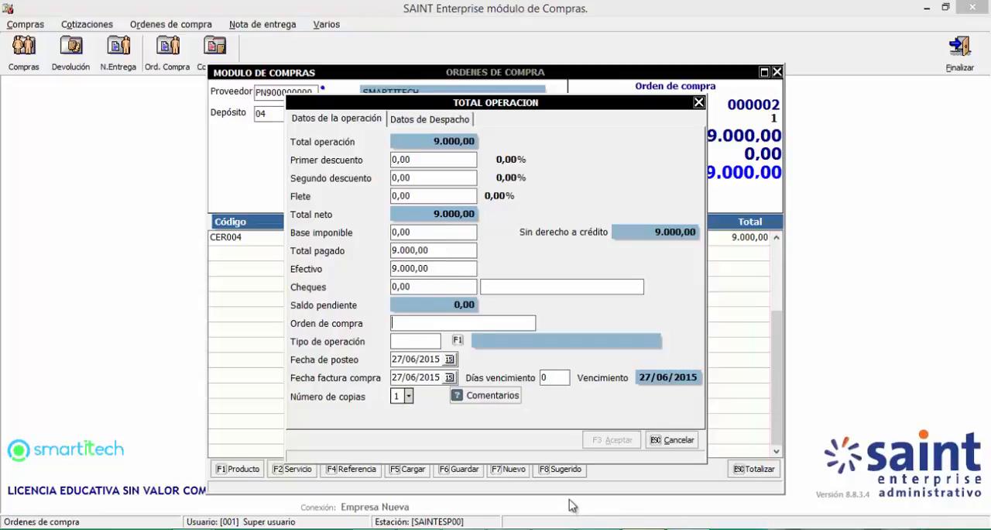
Step: Fill in the dispatch data with address "aa" and Responsable "aaa", and mark Fuera de la Ciudad
click(428, 123)
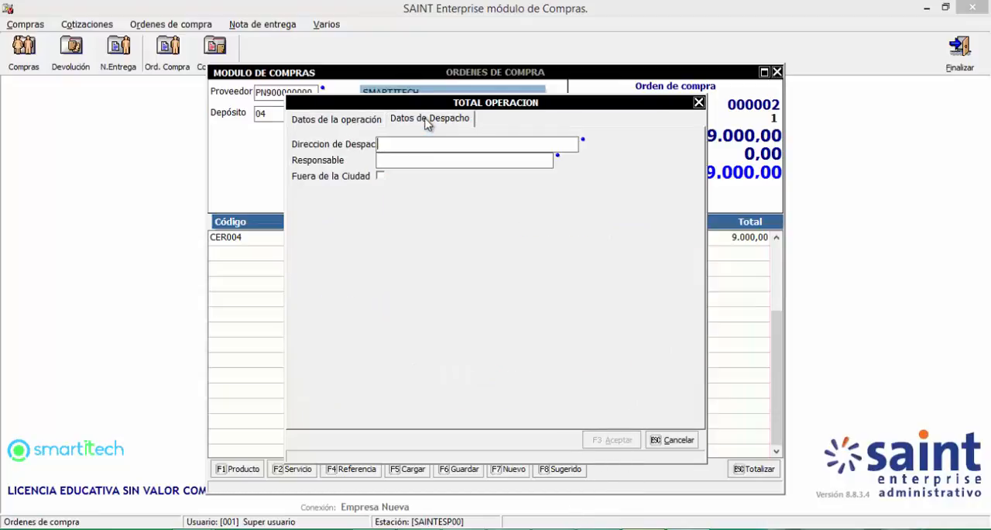
click(418, 146)
text(aa)
key(Tab)
text(a)
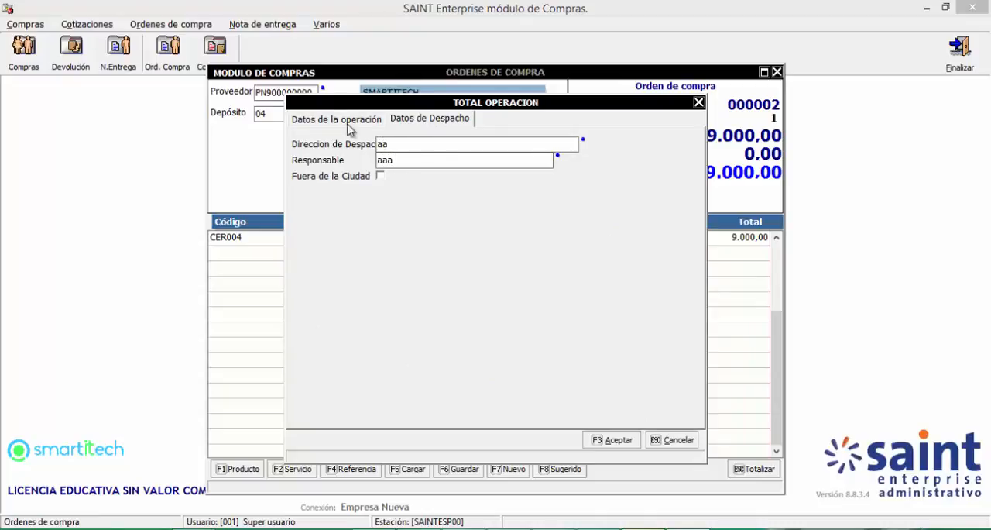
click(381, 178)
Step: Set the number of copies to 0, accept the purchase order and close the order window
click(358, 120)
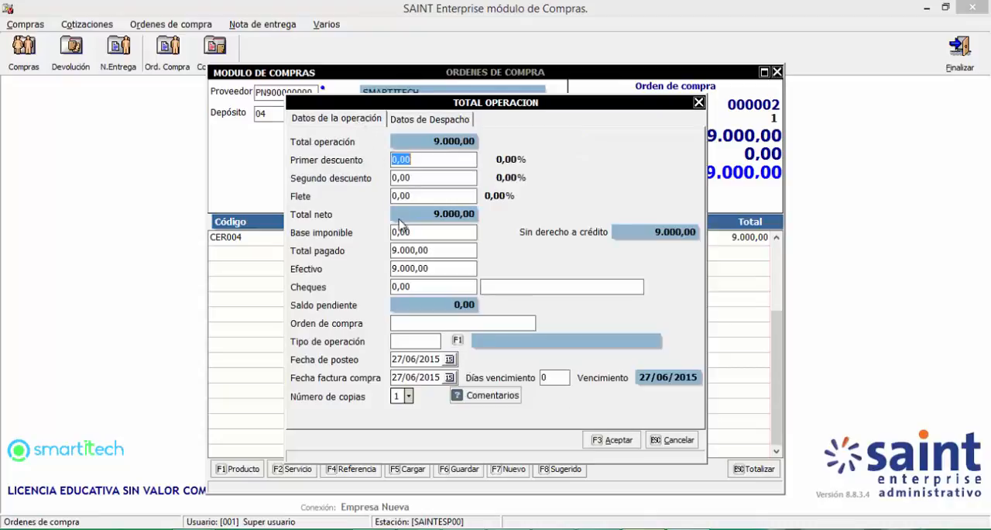
click(408, 396)
click(396, 414)
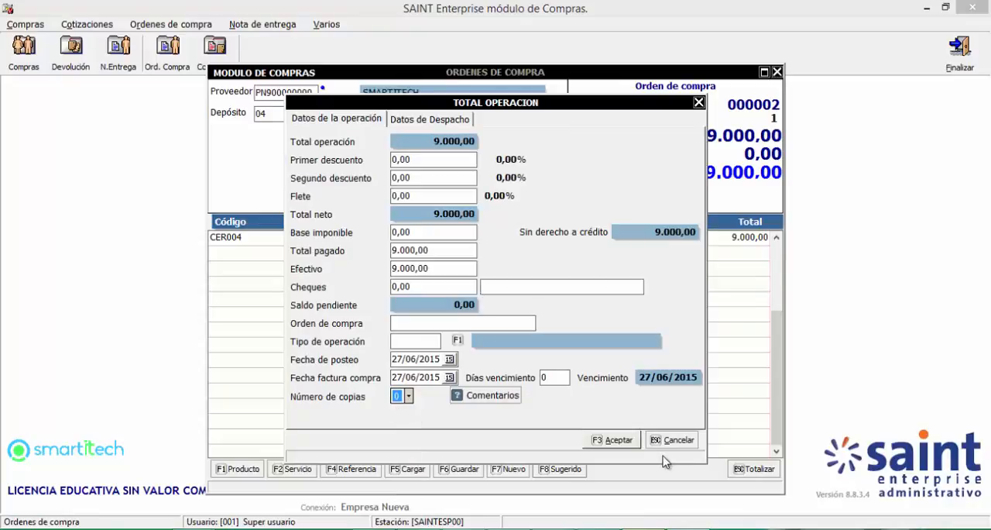
click(619, 440)
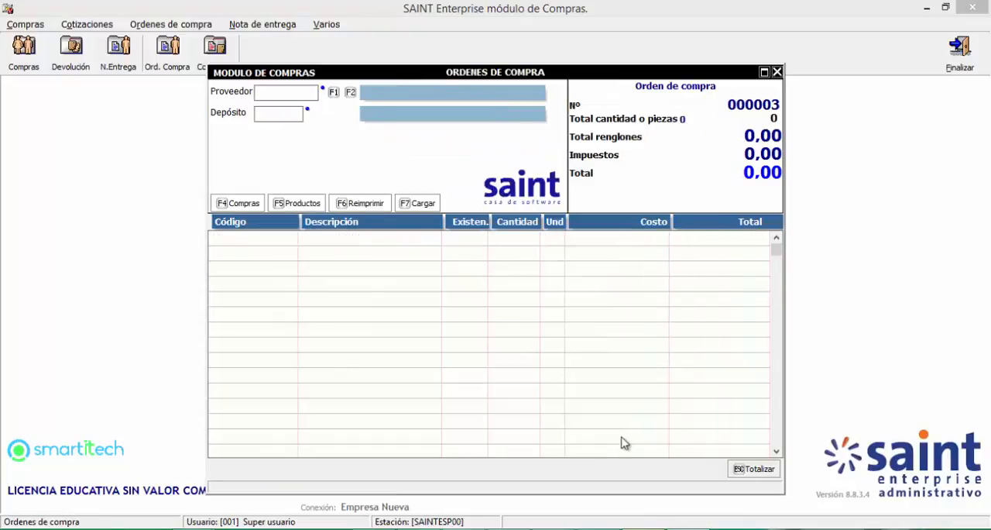
click(777, 72)
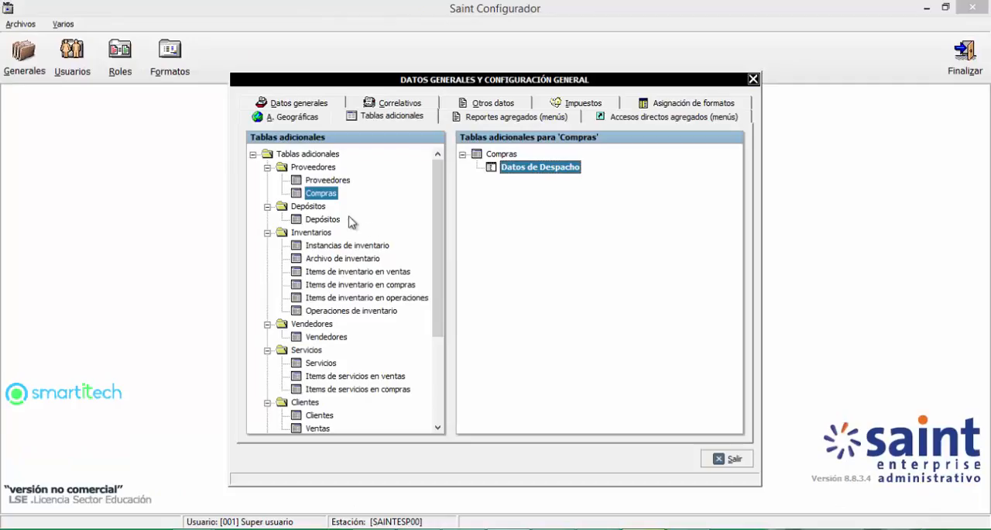
Step: Examine the additional tables defined for Proveedores and for inventory items in purchases and sales
click(331, 183)
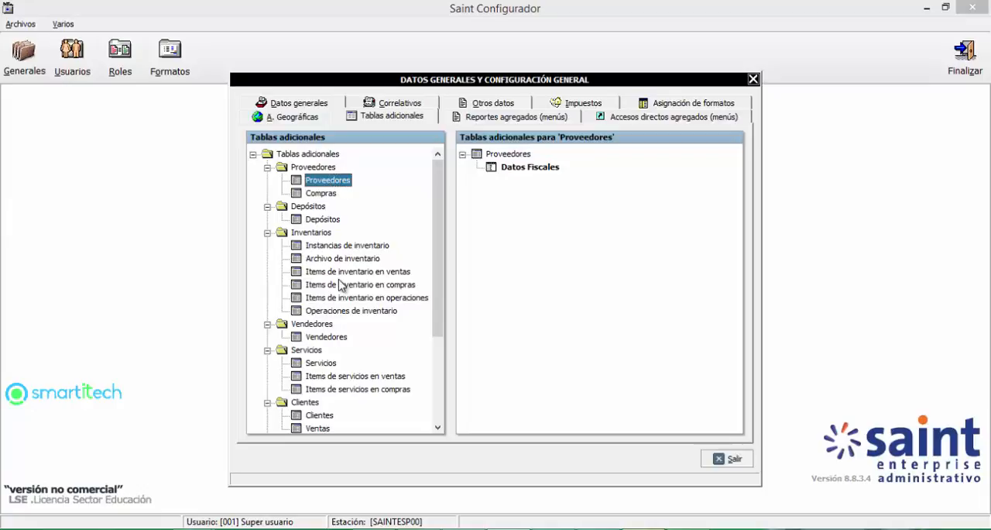
click(310, 234)
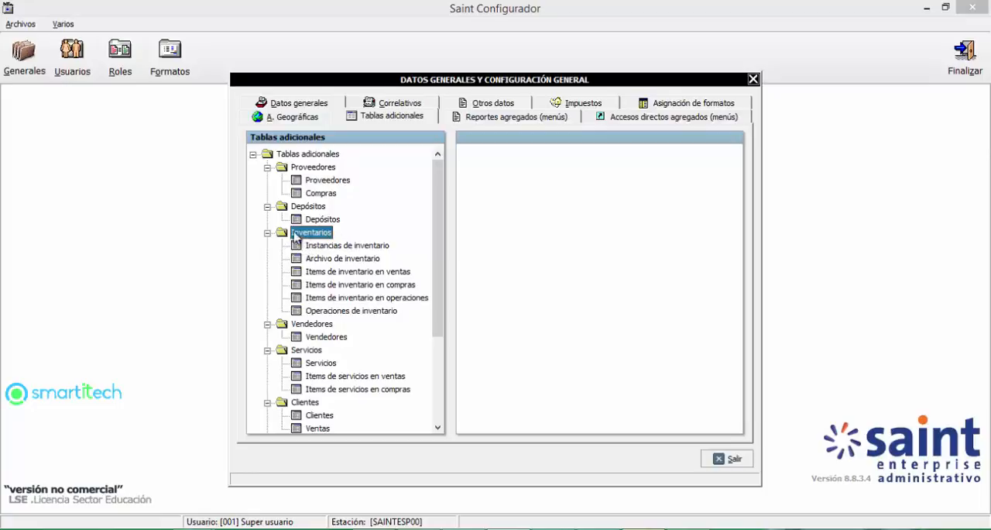
click(358, 274)
click(359, 286)
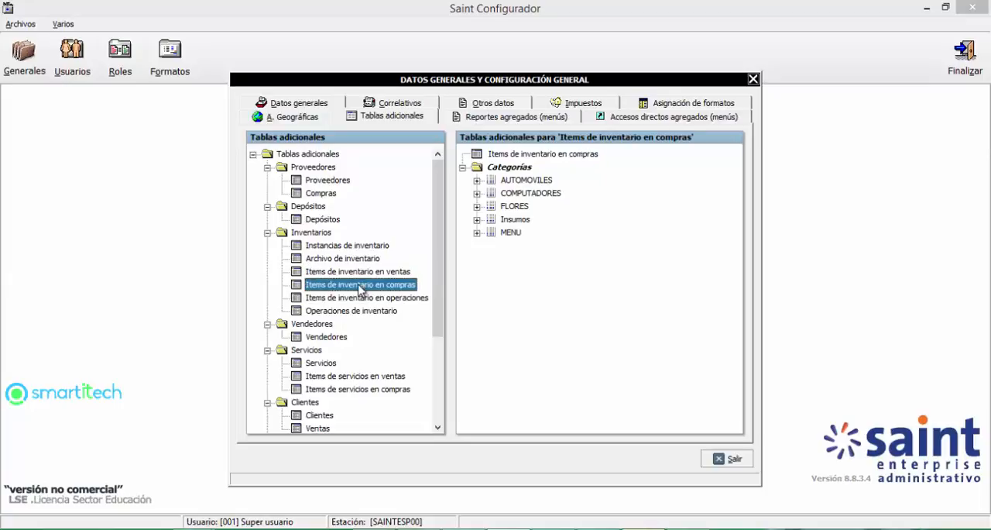
click(359, 274)
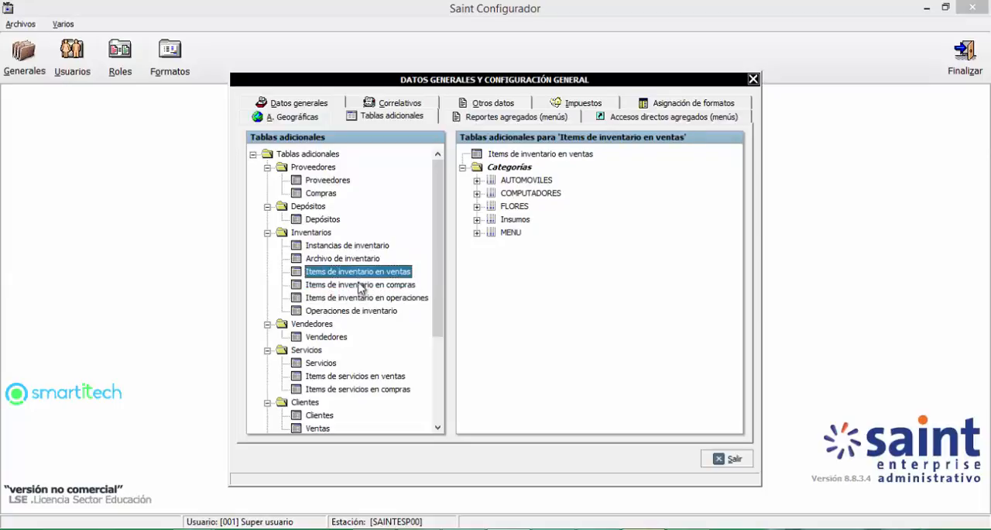
Step: Create a new group for Items de inventario en compras and name it "Ficha Tecnica"
click(360, 287)
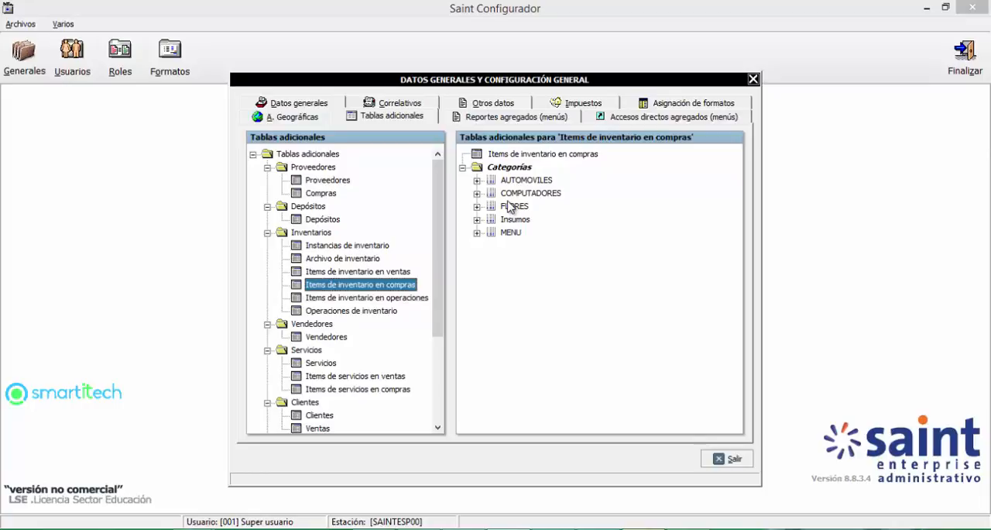
click(512, 156)
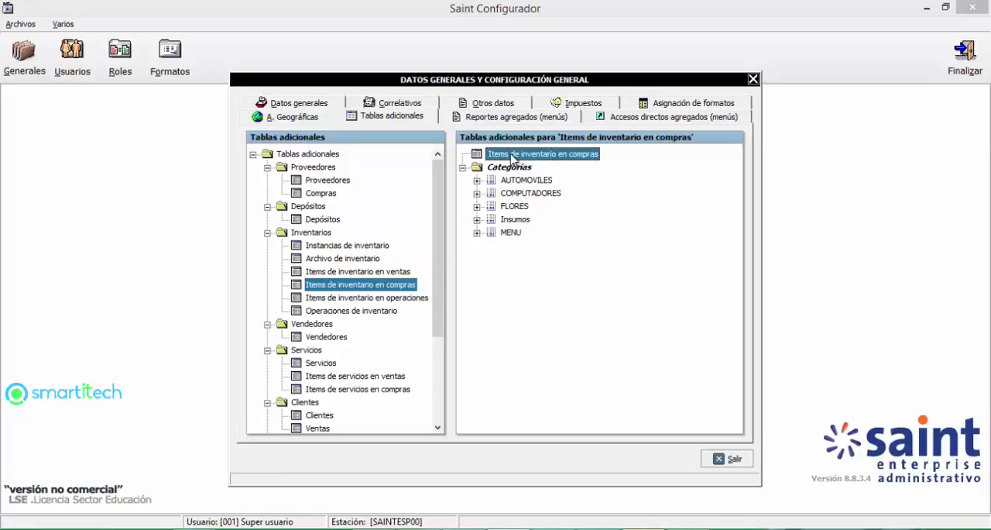
right_click(512, 157)
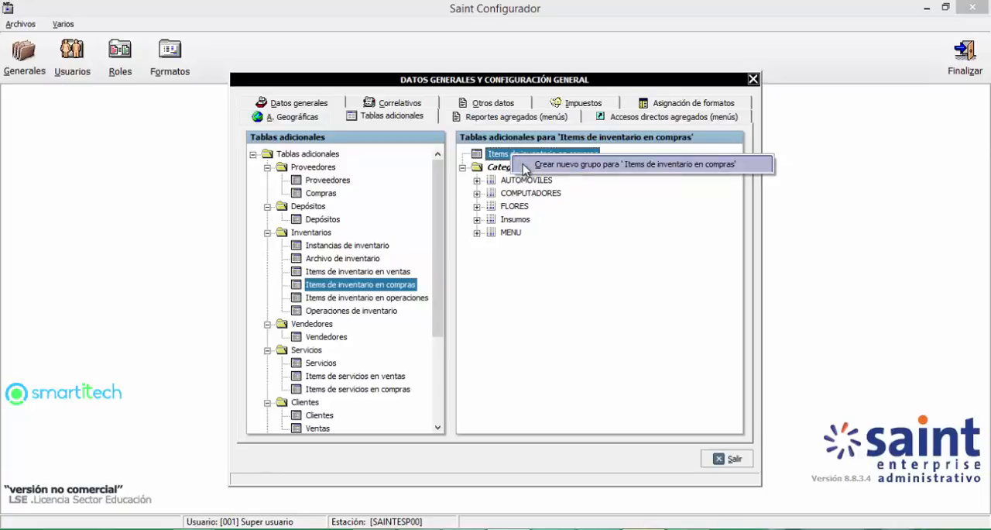
click(534, 165)
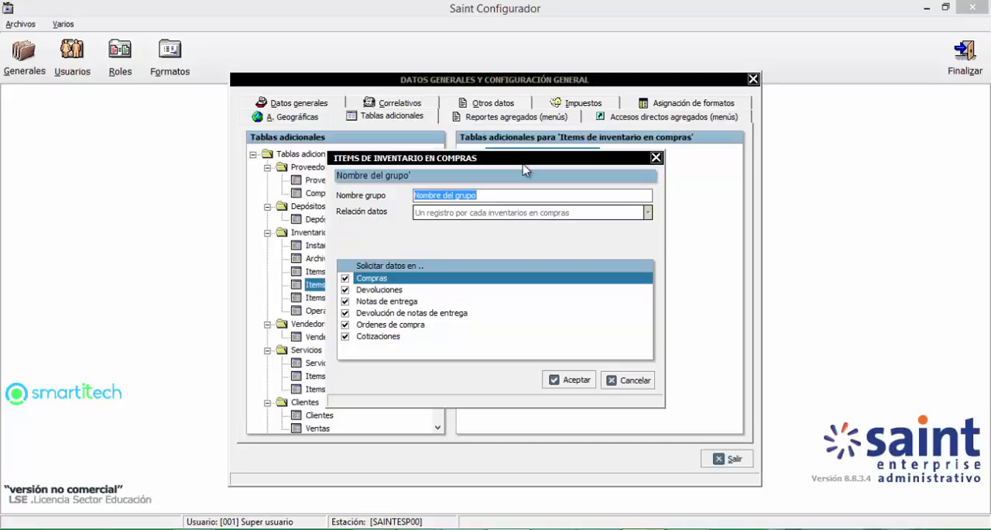
text(Da)
text(F)
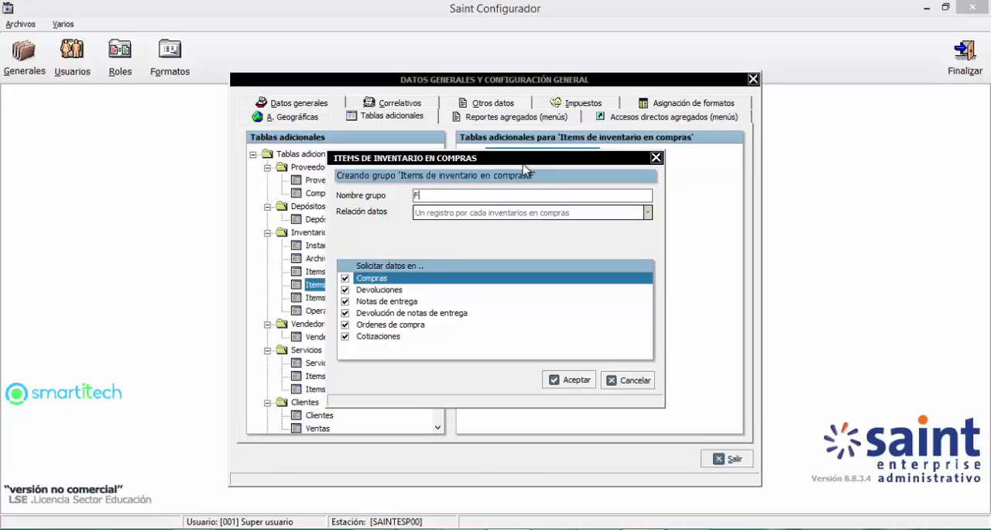
text(icha Tecnica)
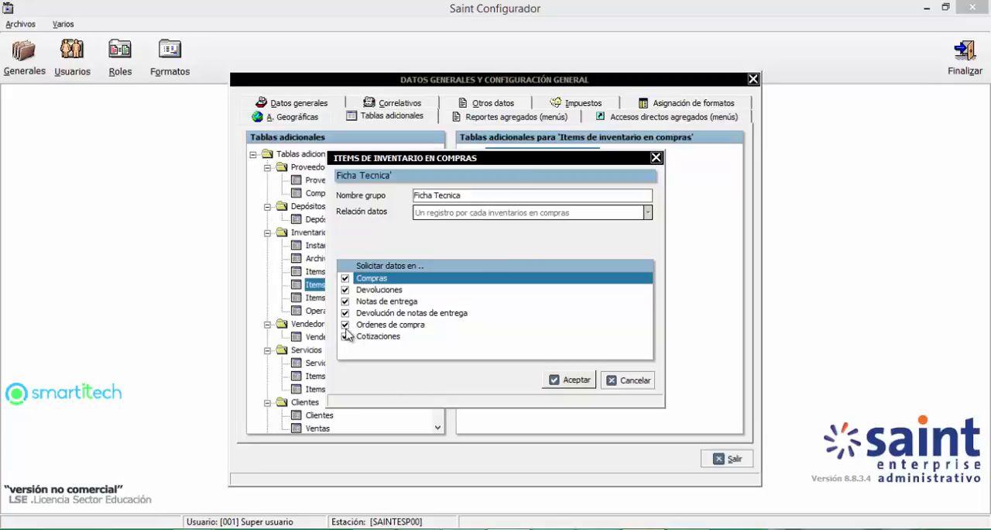
Step: Limit the Ficha Tecnica group's data request to Compras by disabling all other document types, and accept the group
click(346, 290)
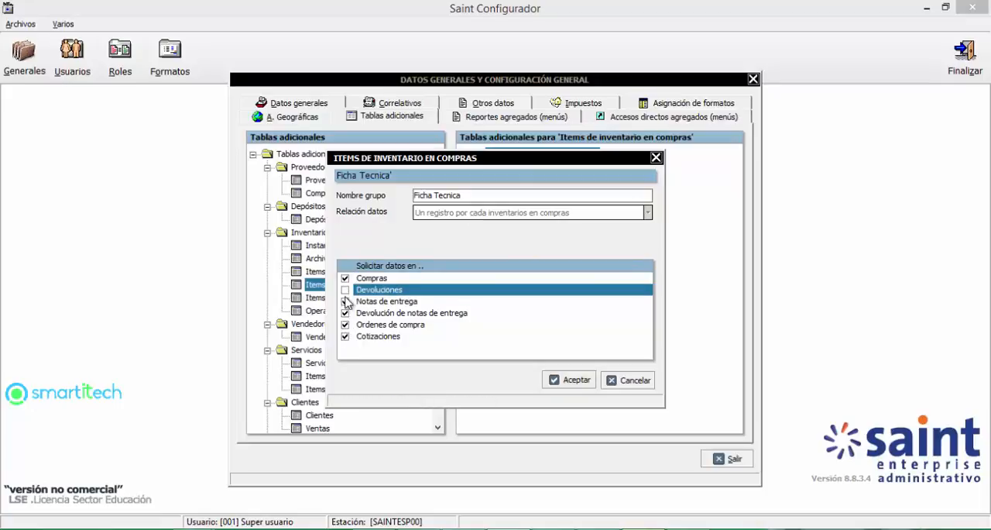
click(345, 301)
click(345, 312)
click(345, 324)
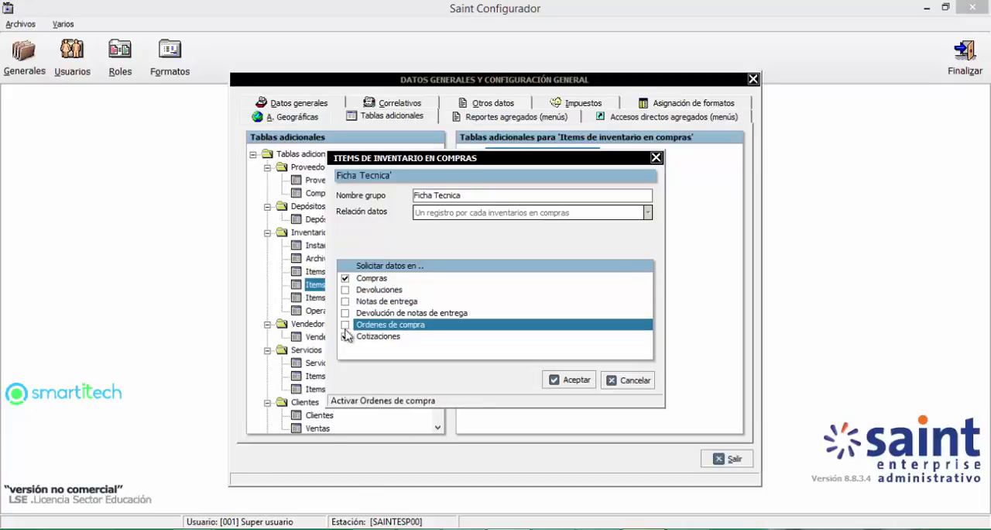
click(345, 336)
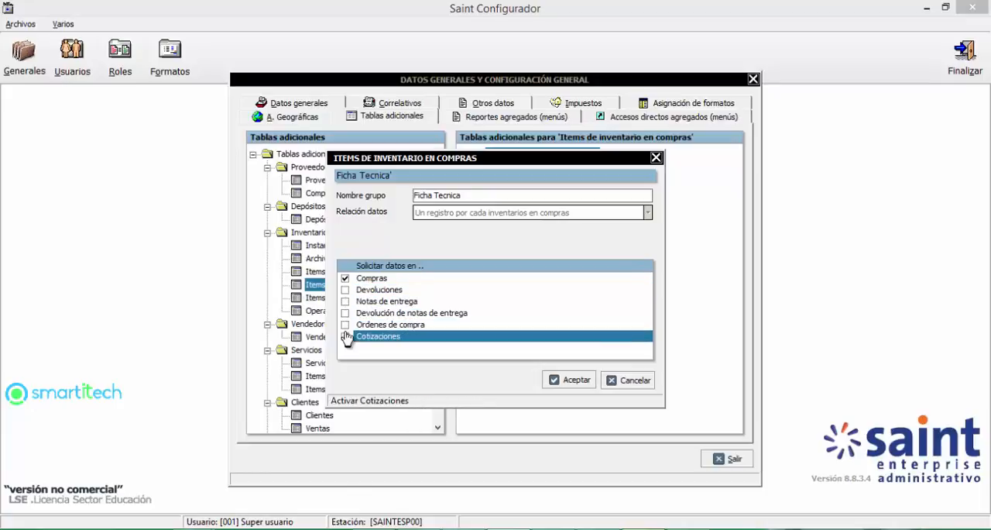
click(578, 380)
Step: Expand the COMPUTADORES category and check its option for creating a category-specific group
click(524, 167)
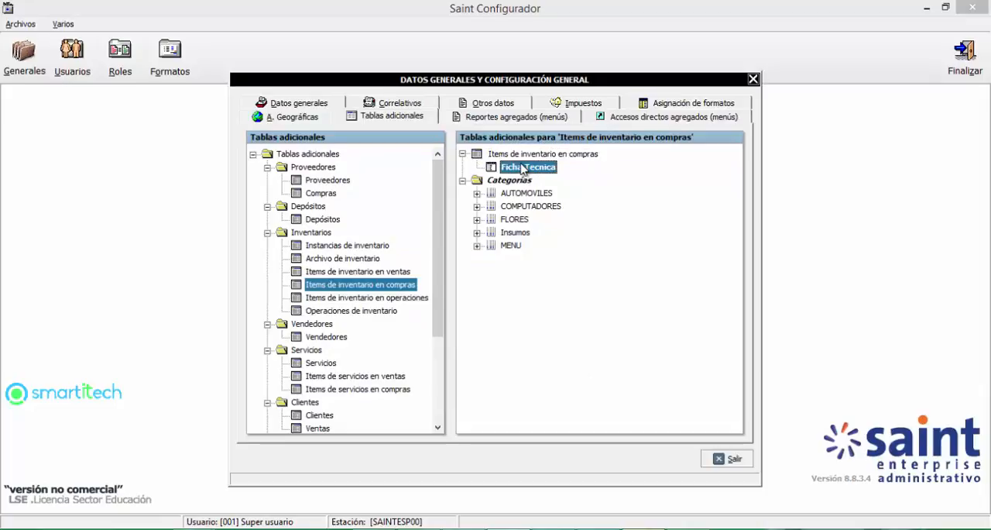
right_click(524, 167)
click(483, 321)
click(515, 208)
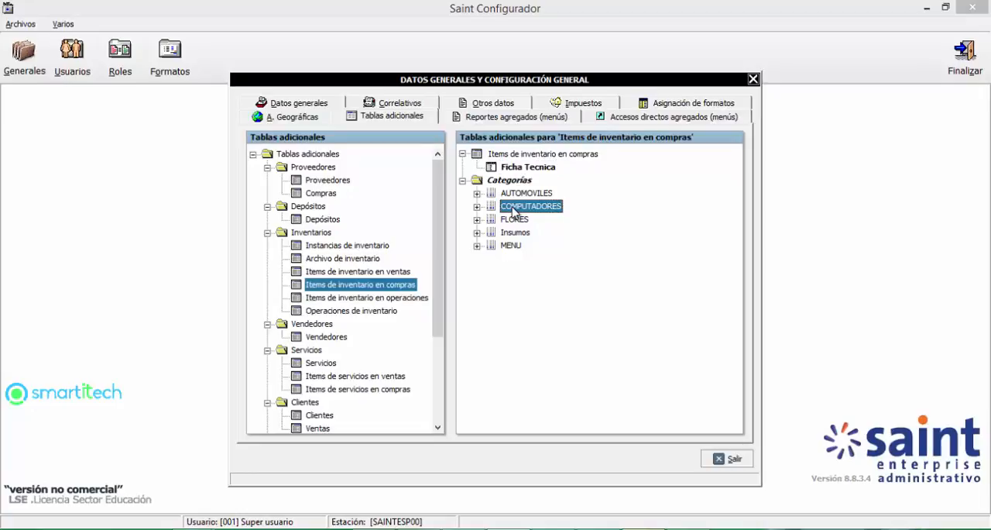
click(477, 206)
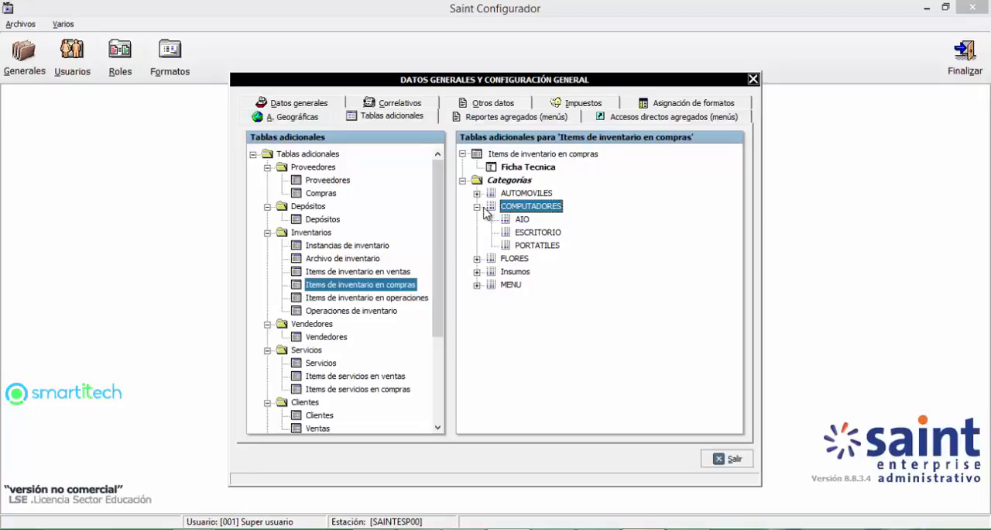
right_click(532, 211)
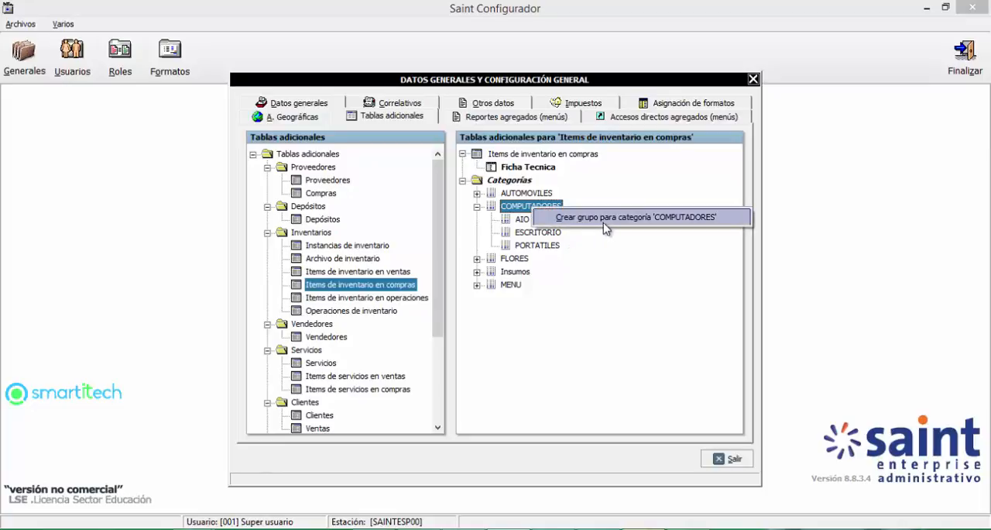
Step: Add a Texto field named "Cod Interno" with length 20 to the Ficha Tecnica group
click(521, 168)
right_click(521, 170)
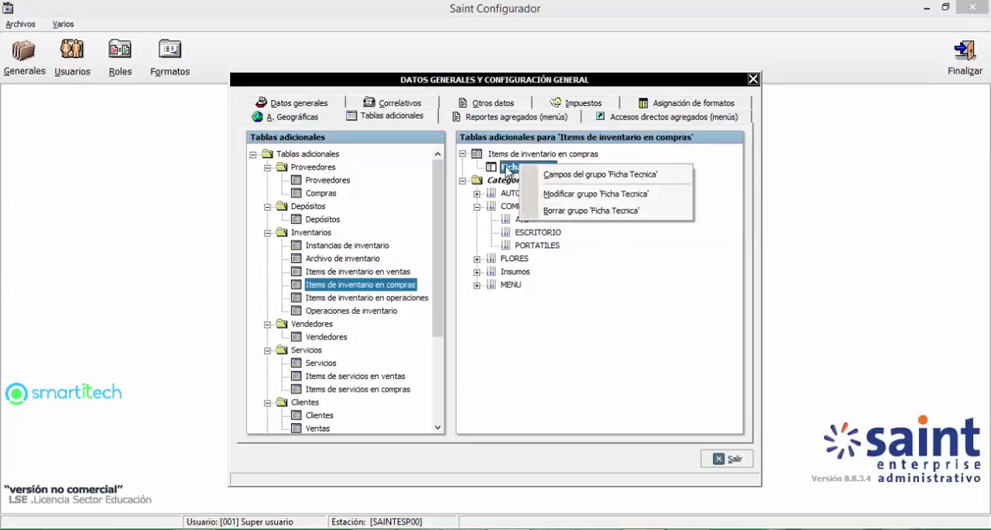
click(512, 169)
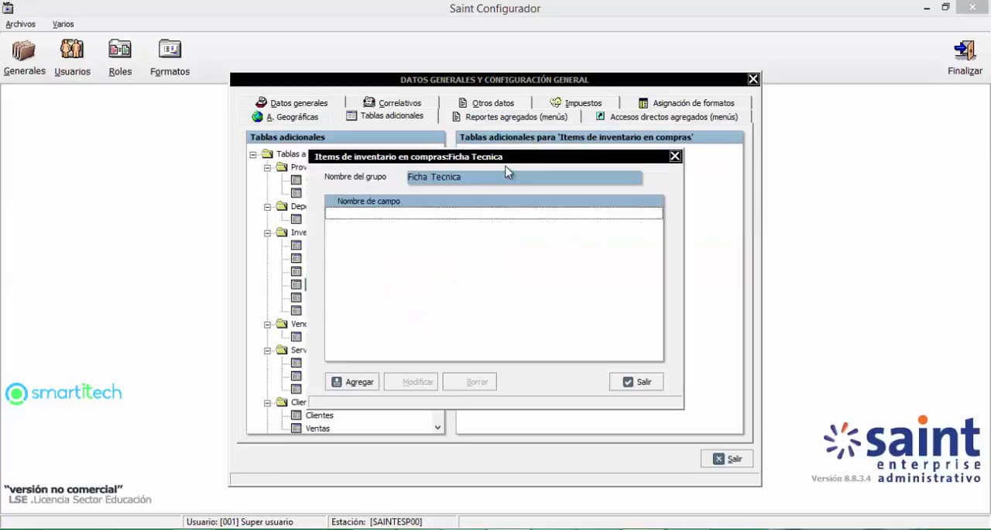
click(355, 381)
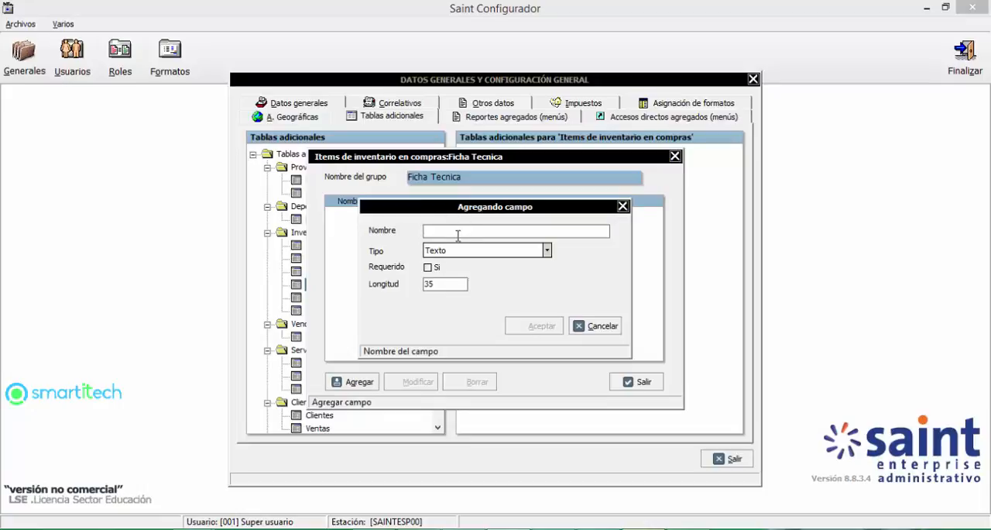
text(Cod Interno)
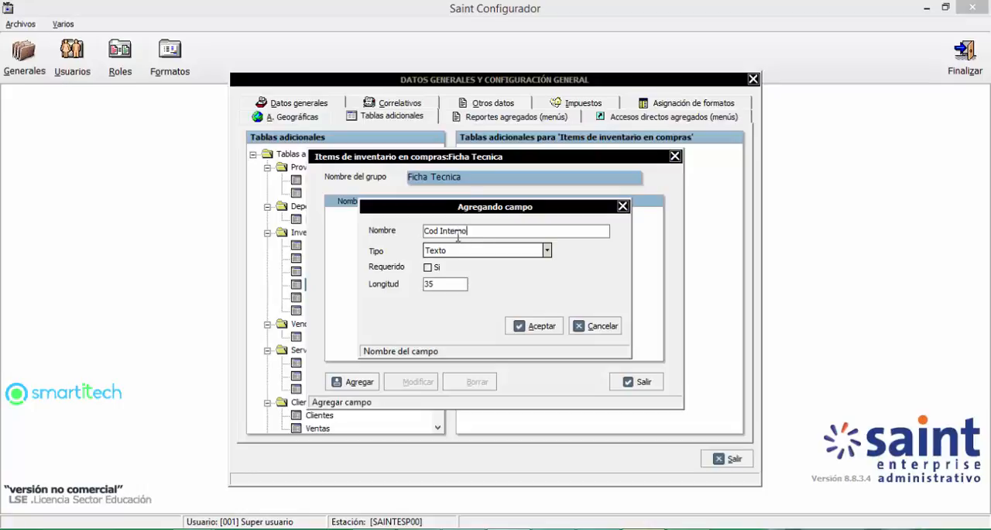
double_click(444, 283)
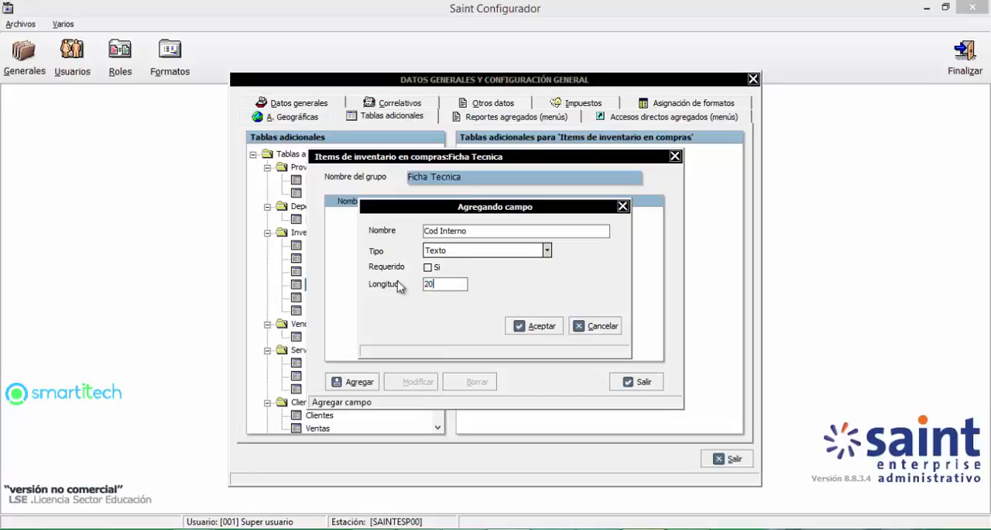
click(551, 324)
Step: Add a field named "Descripcion Breve" of type Memorandum to the Ficha Tecnica group
click(343, 382)
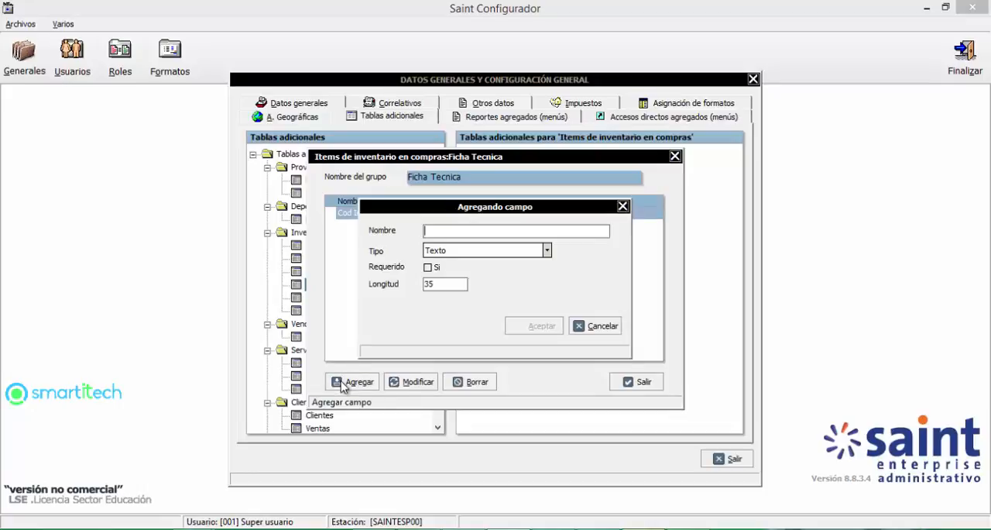
text(Descripcion)
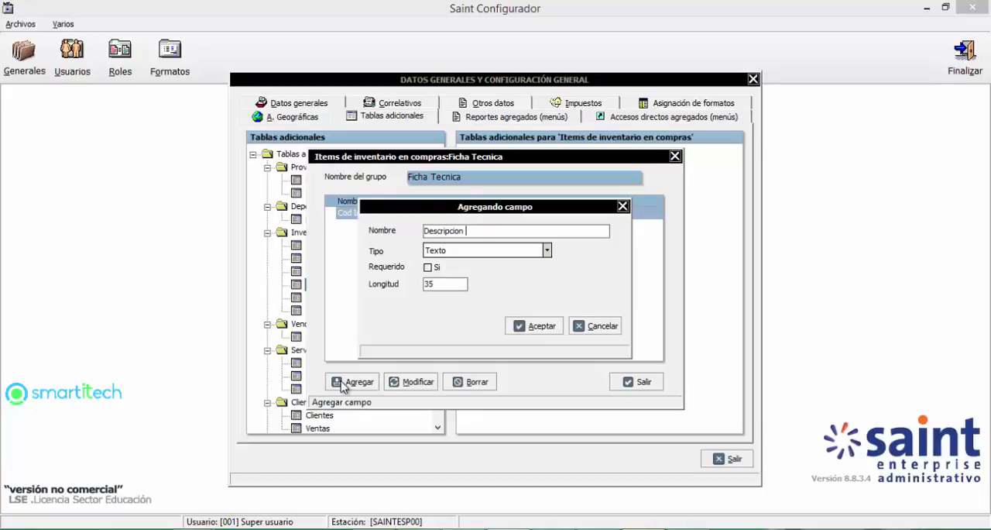
text( Breve)
click(461, 256)
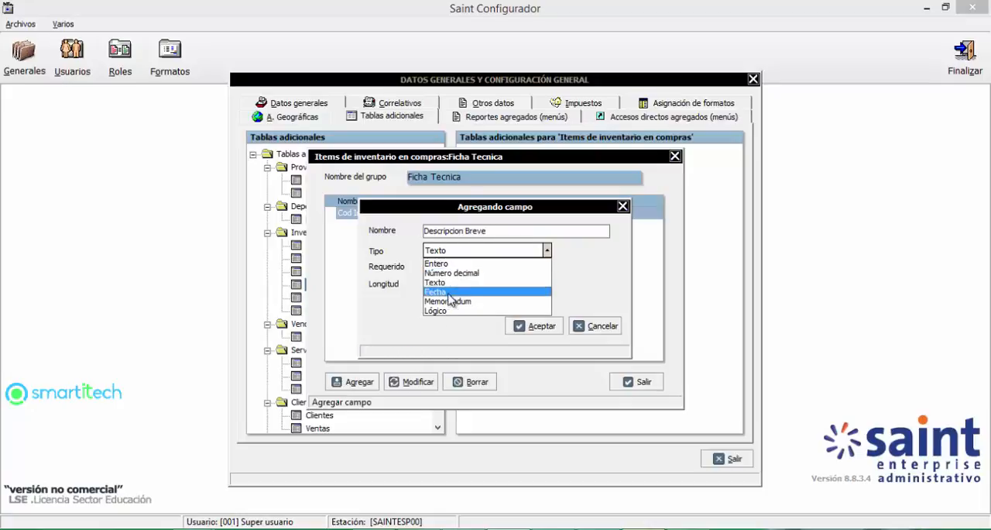
click(452, 301)
click(539, 329)
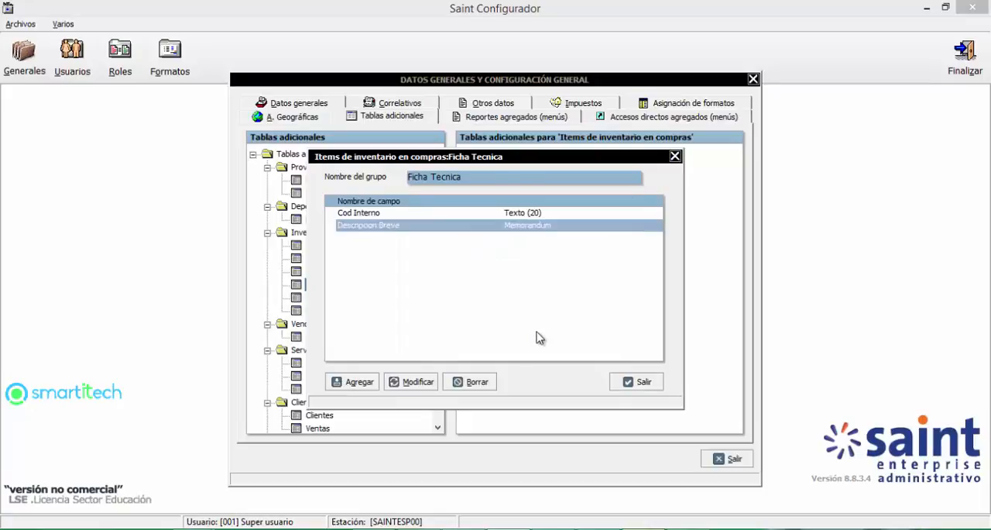
Step: Add a field named "Tiene Garantia" of type Lógico to the Ficha Tecnica group
click(375, 379)
text(Tiene Gara)
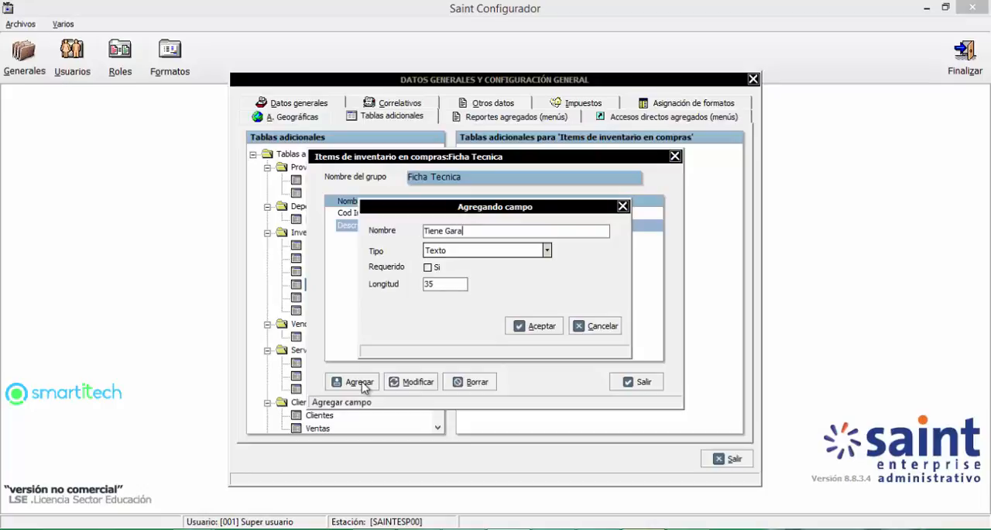
text(ntia)
click(477, 250)
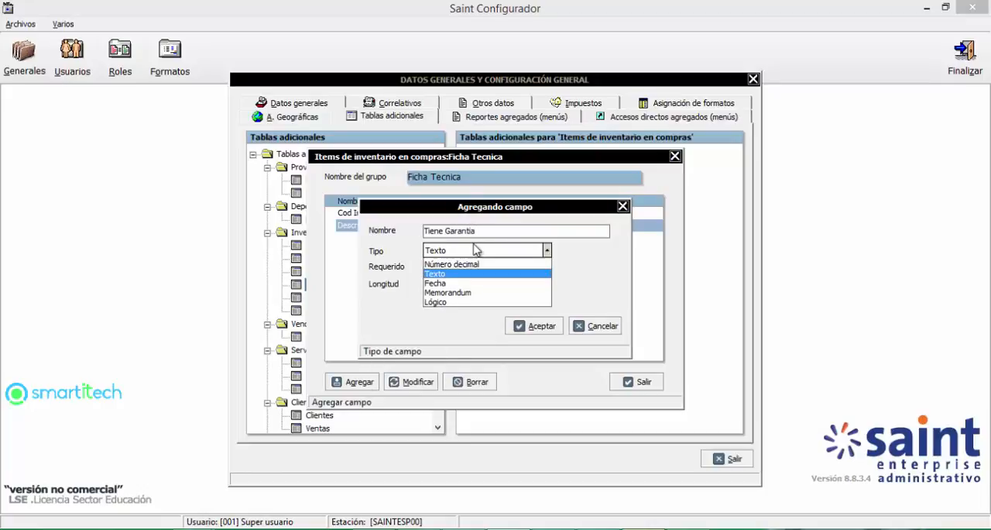
click(440, 311)
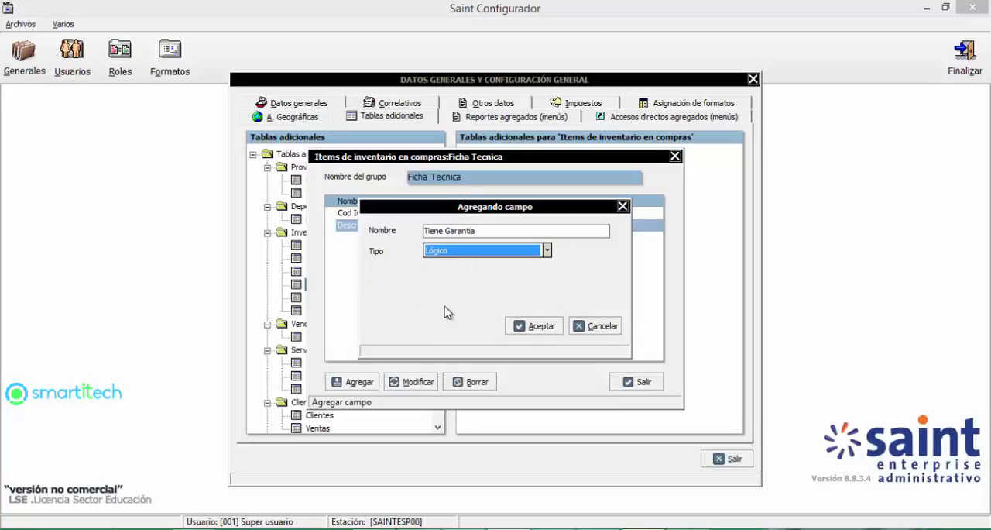
click(534, 327)
Step: Add a Texto field named "Dias de Garantía" to the Ficha Tecnica group, keeping the default length
click(353, 382)
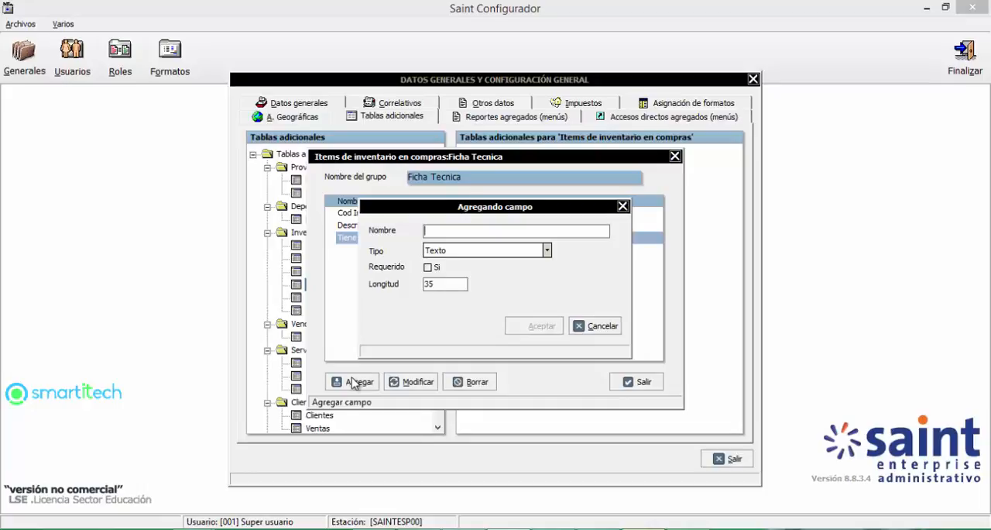
text(Dias de)
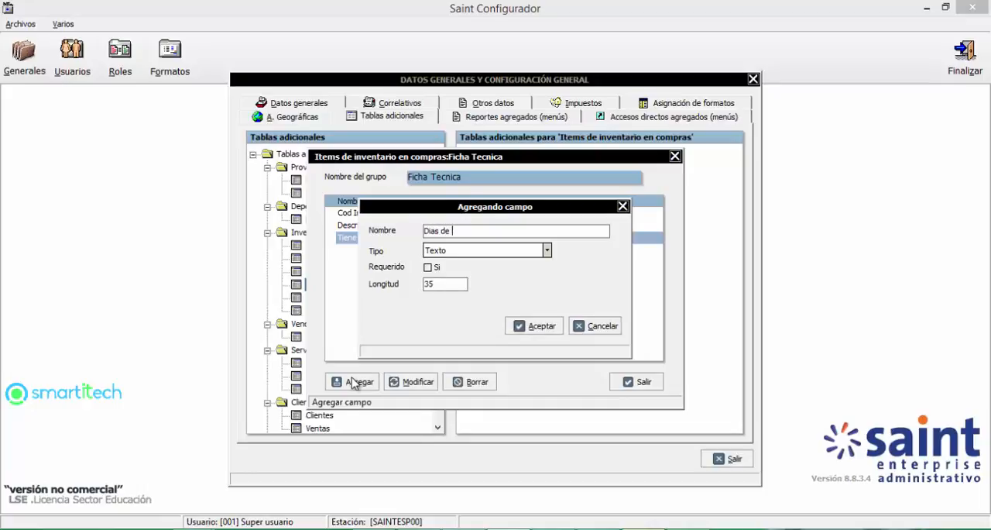
text( Garantía)
click(533, 326)
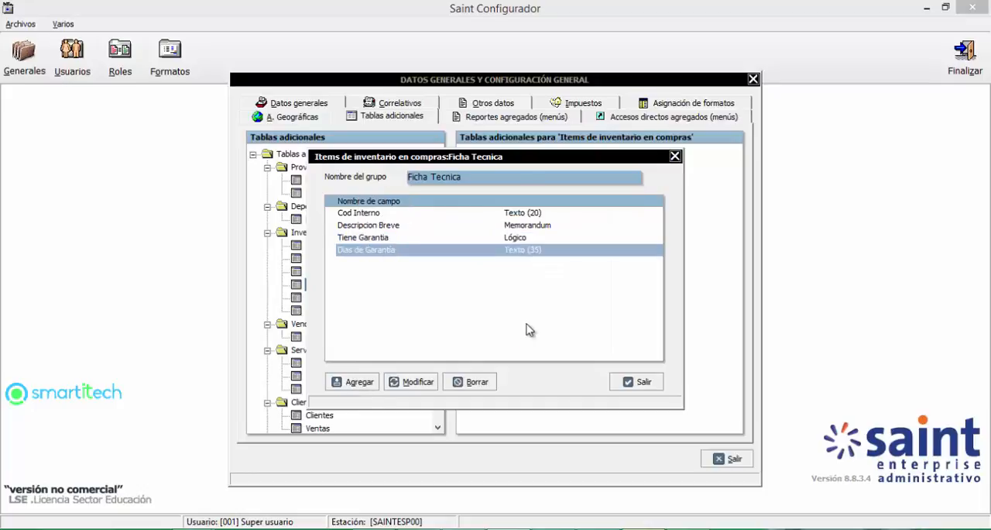
Step: Make the Cod Interno field required and close the Ficha Tecnica field list
click(371, 217)
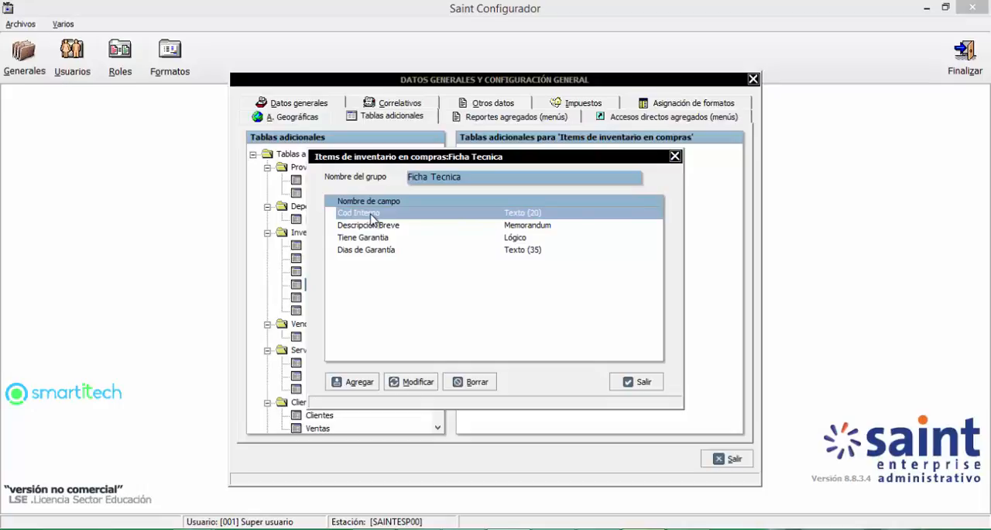
click(414, 382)
click(432, 267)
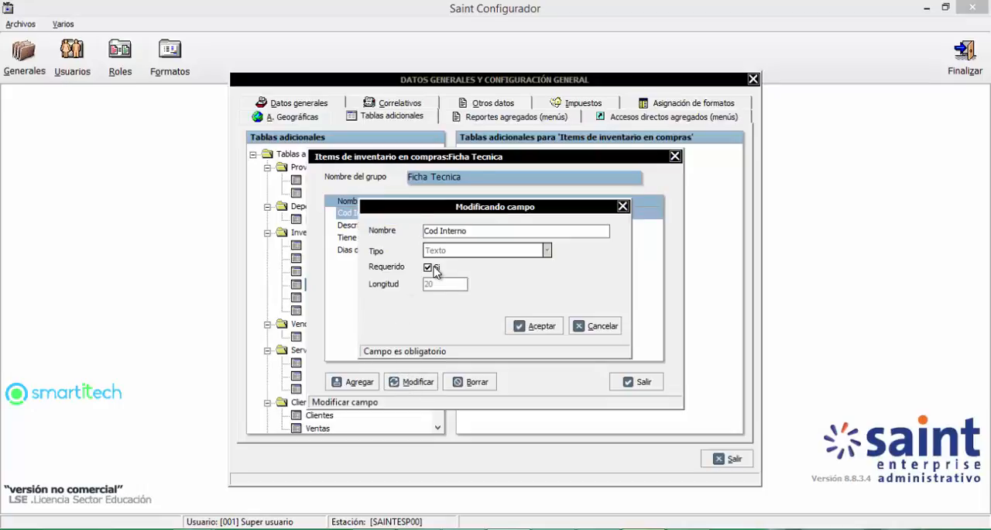
click(556, 330)
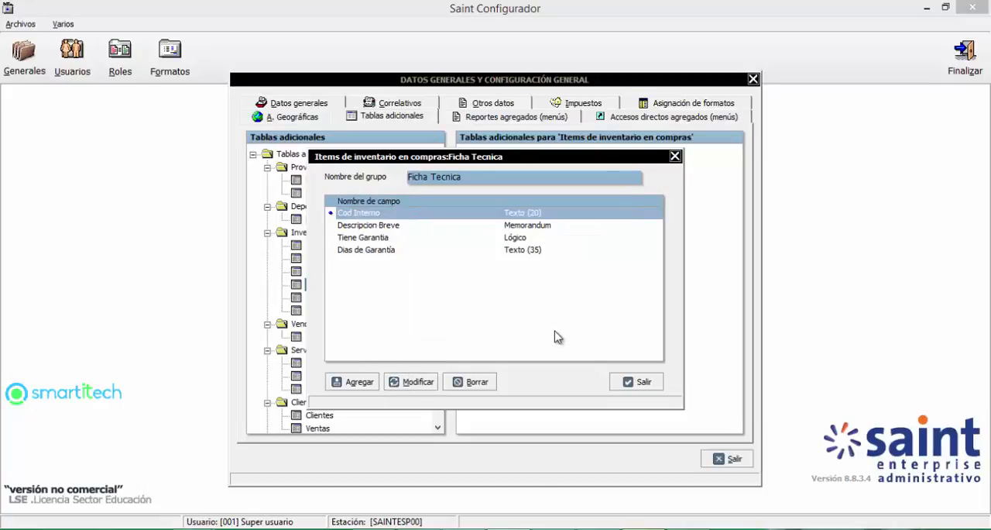
click(626, 381)
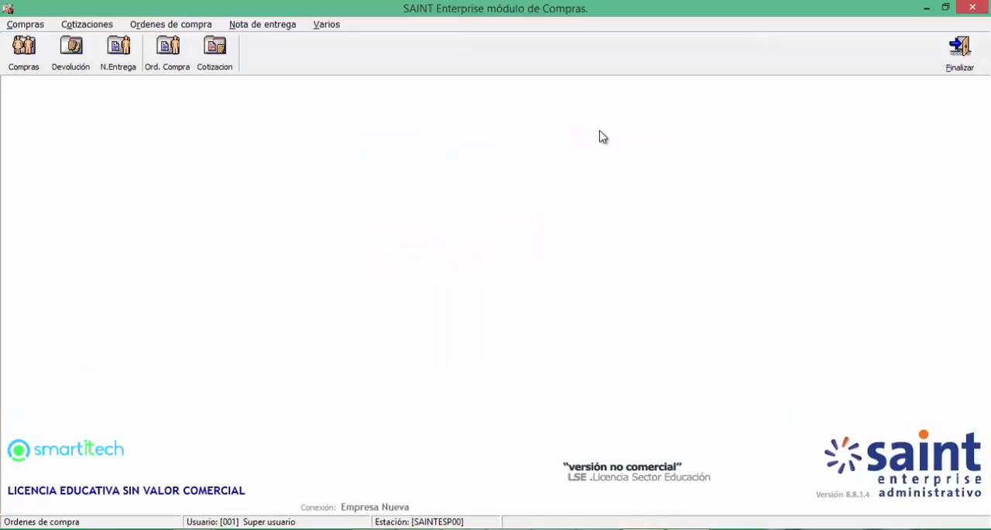
Step: Start a new purchase in the Compras module and load the existing SMARTITECH Orden de compra into it
click(25, 54)
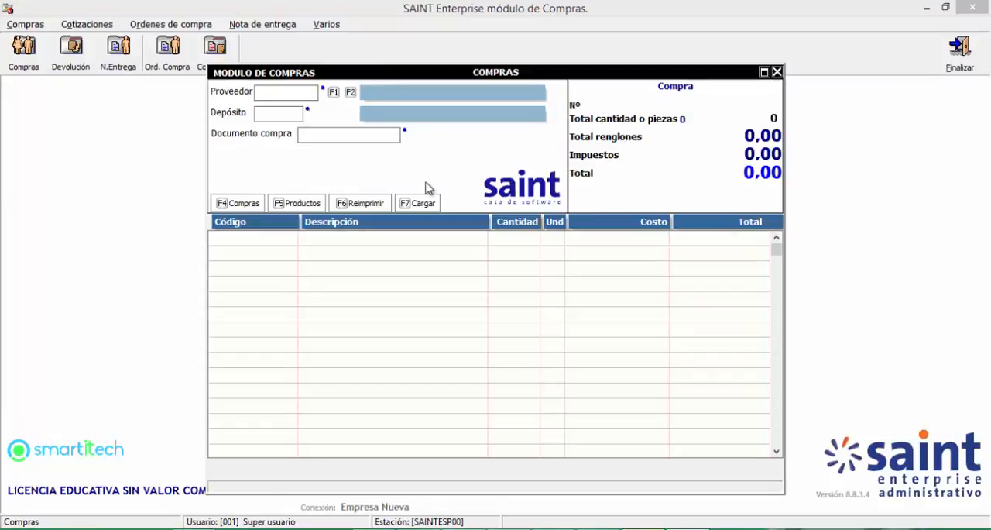
click(419, 204)
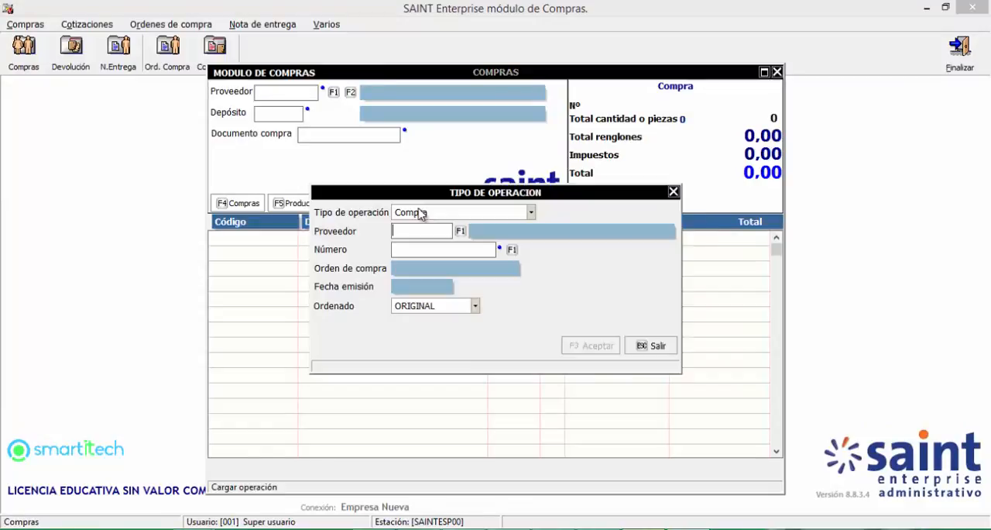
click(419, 212)
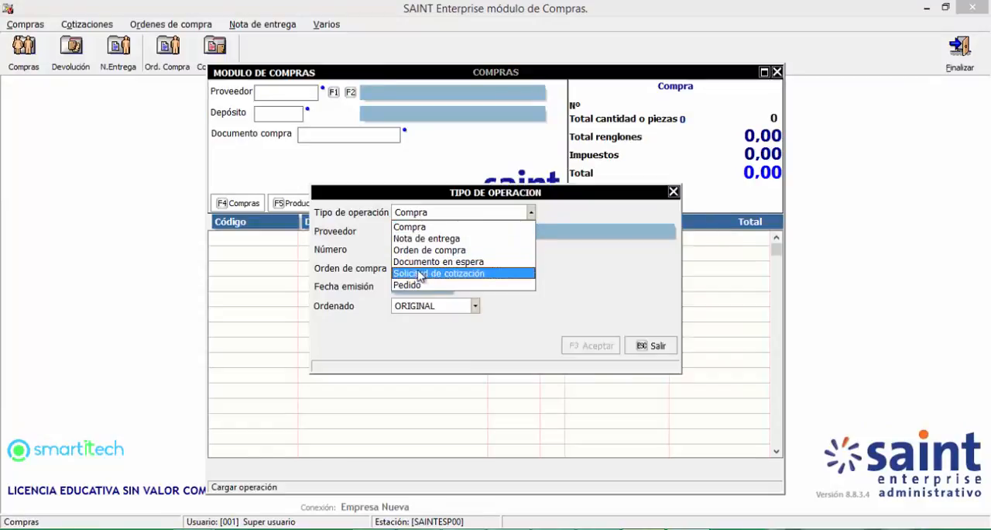
click(425, 250)
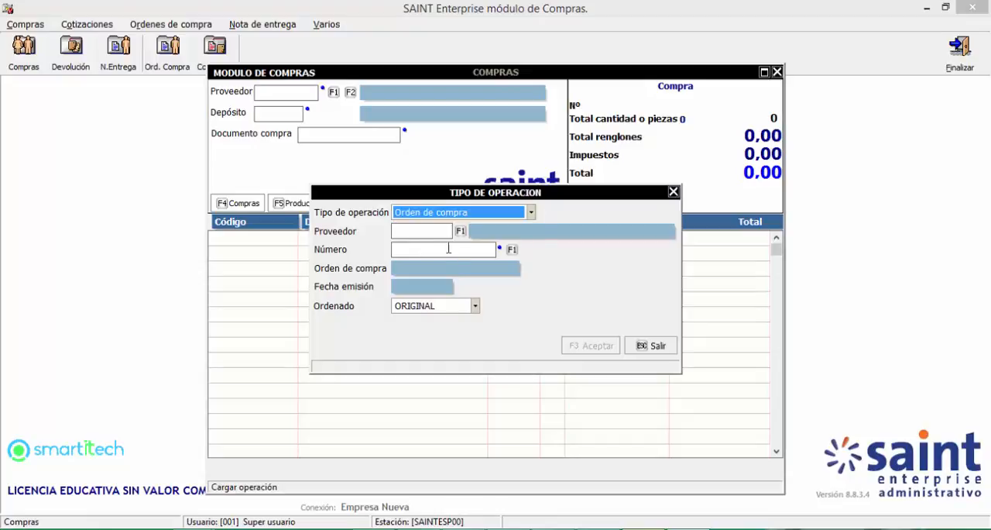
click(510, 251)
double_click(396, 146)
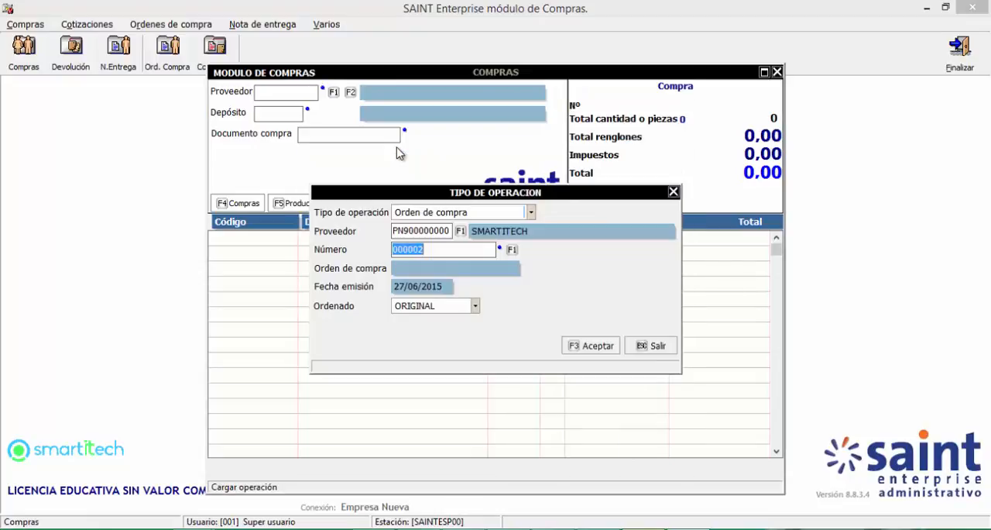
key(F3)
key(Return)
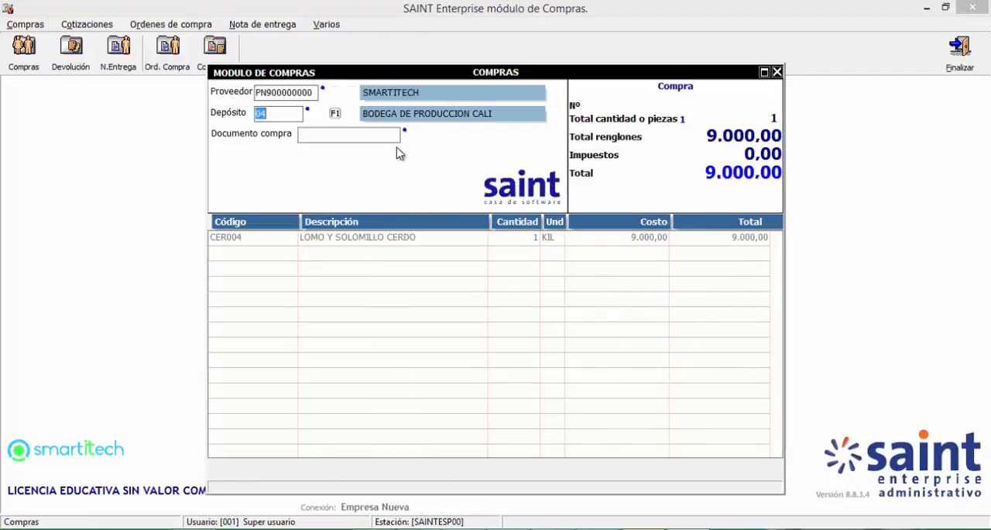
Step: Keep the loaded depósito, enter the purchase document number, and bring up the additional data for item CER004
key(Return)
text(12312312)
key(Return)
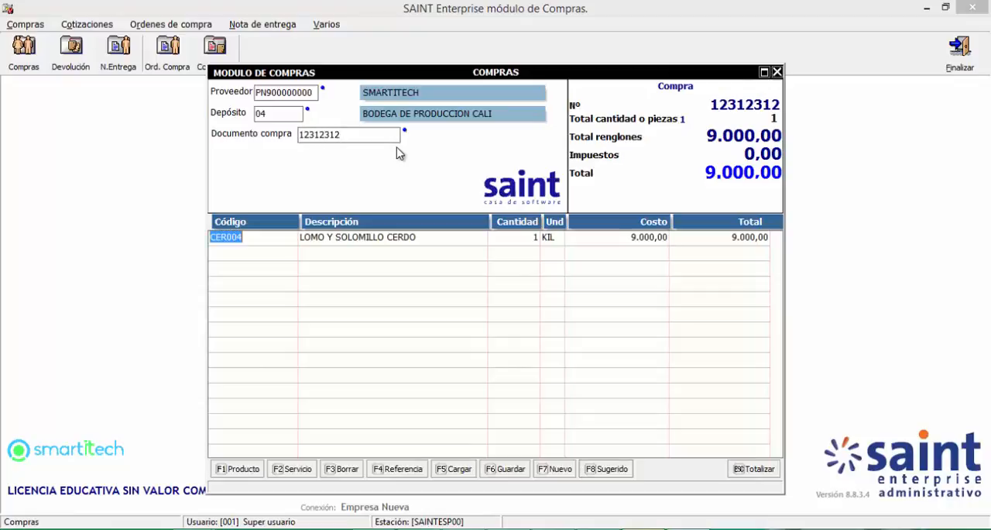
key(Return)
key(Return)
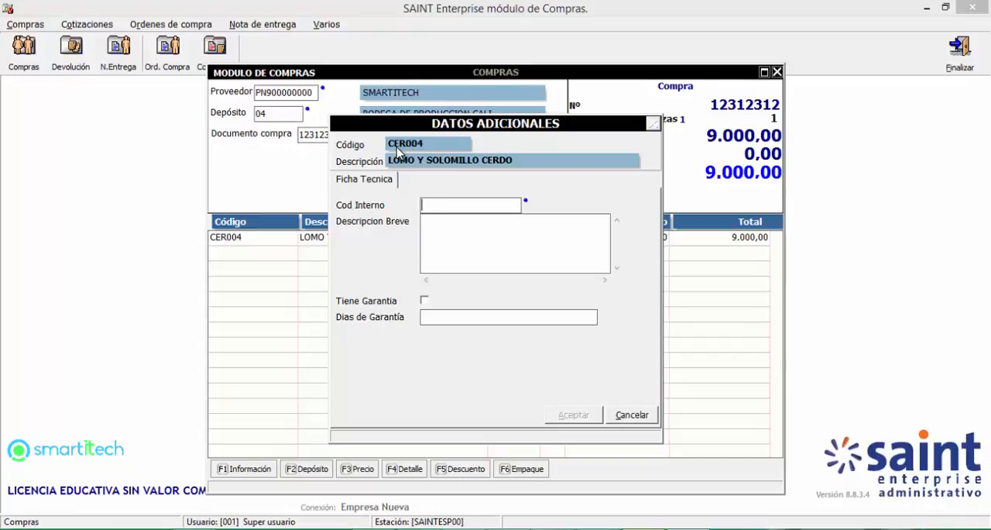
text(1231231231)
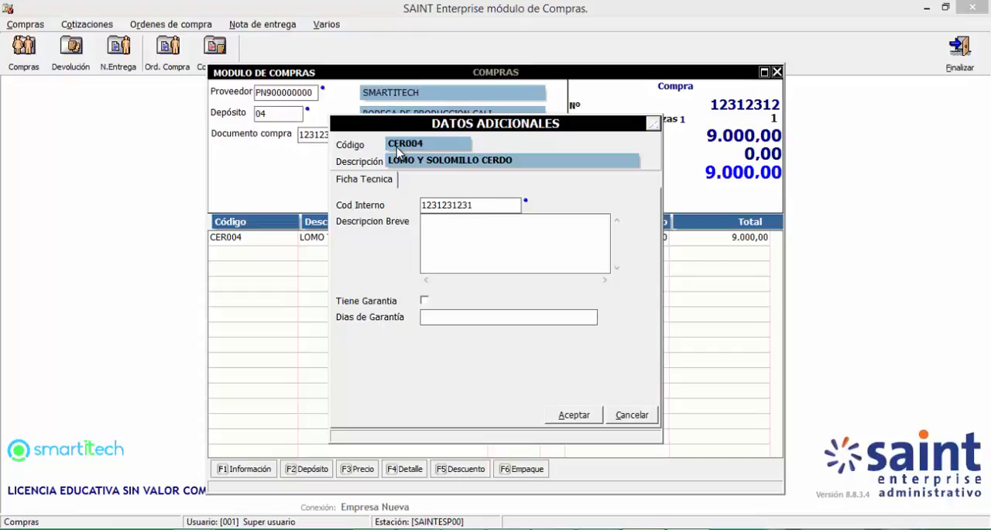
text(fsdadfa)
click(424, 299)
click(427, 317)
click(573, 415)
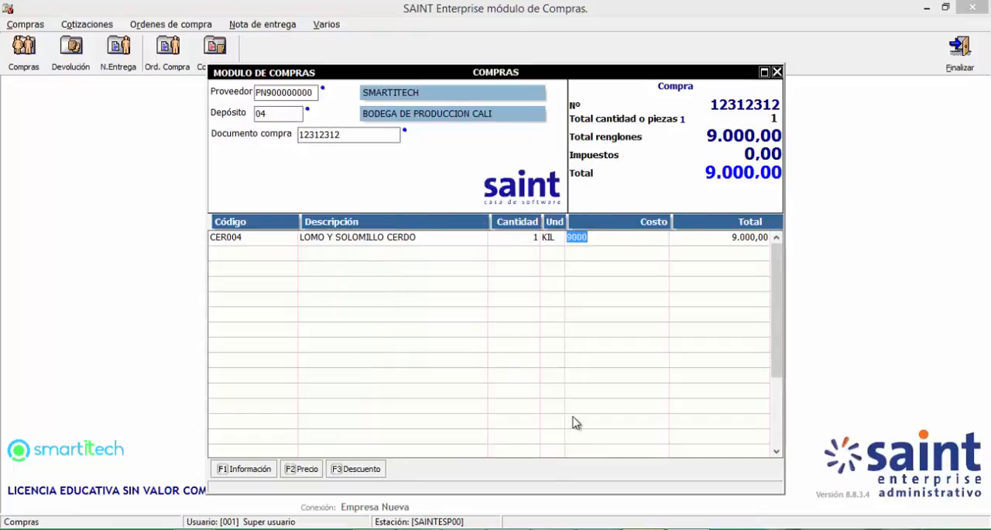
key(Return)
click(641, 347)
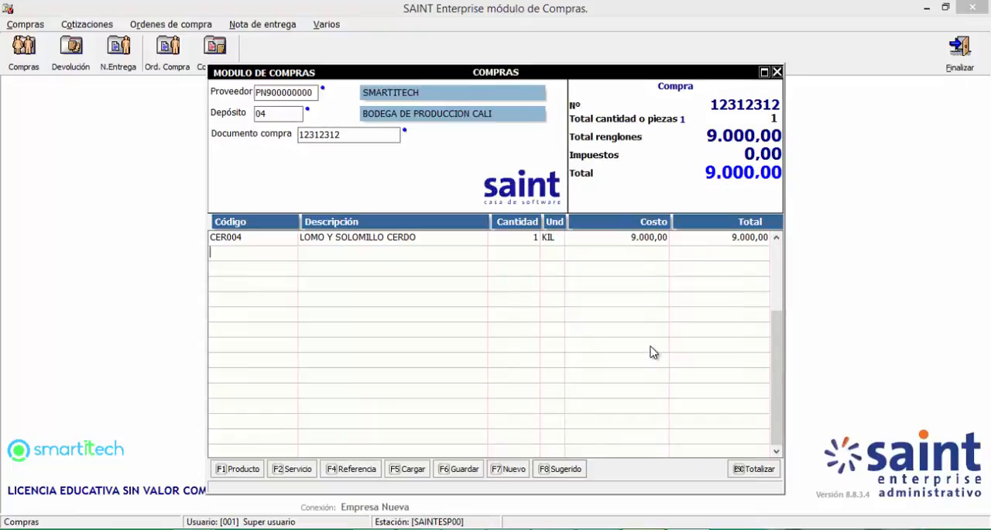
Step: Totalize the purchase, check its Datos de Despacho, accept the operation, and close the print preview and the purchase window
key(Escape)
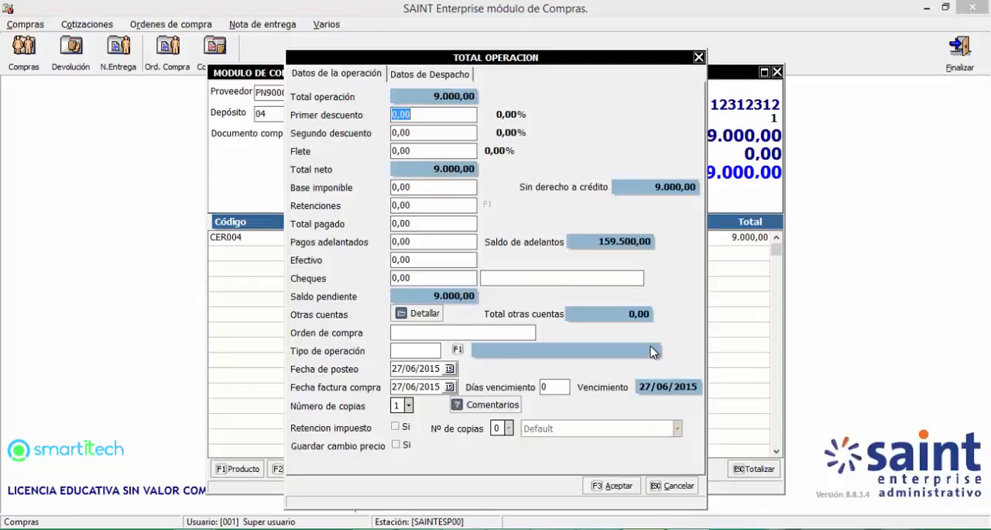
click(446, 75)
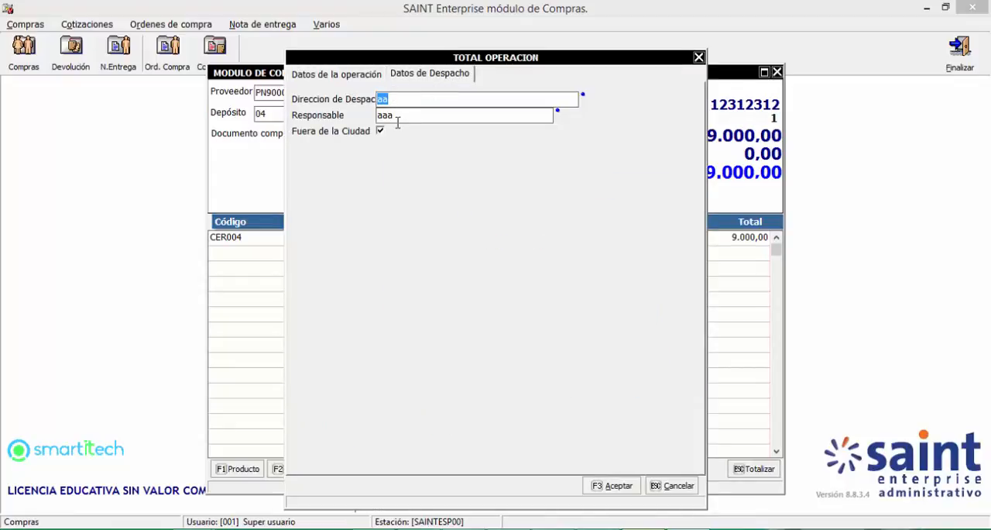
click(334, 77)
click(410, 75)
click(612, 485)
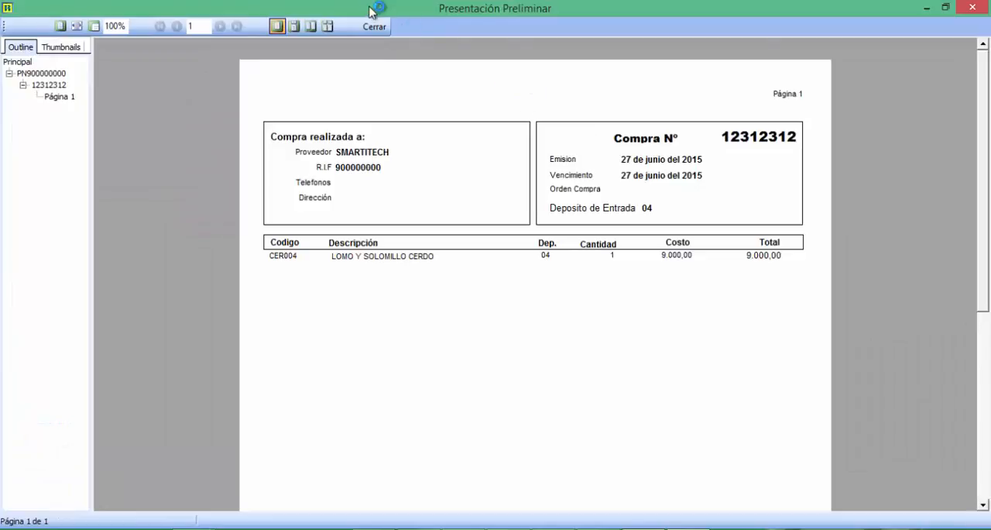
click(374, 27)
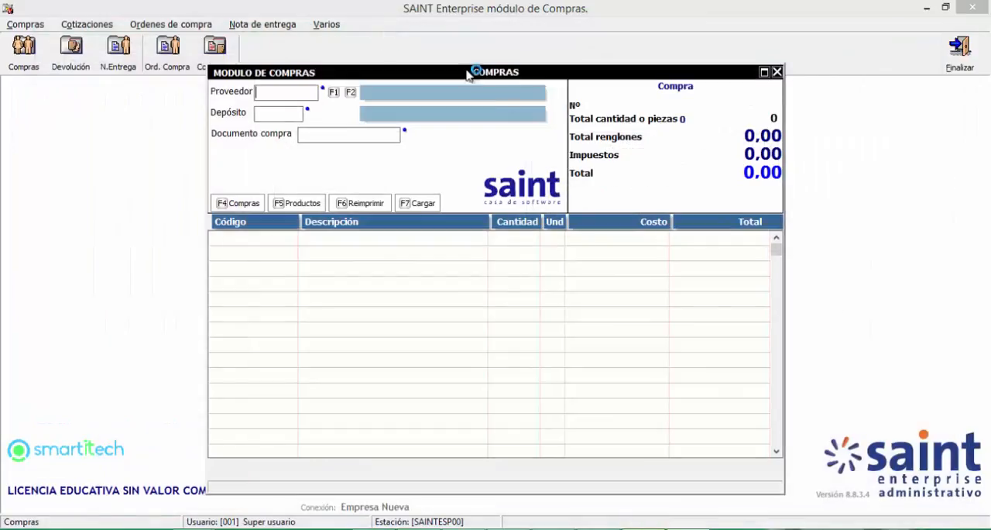
click(784, 71)
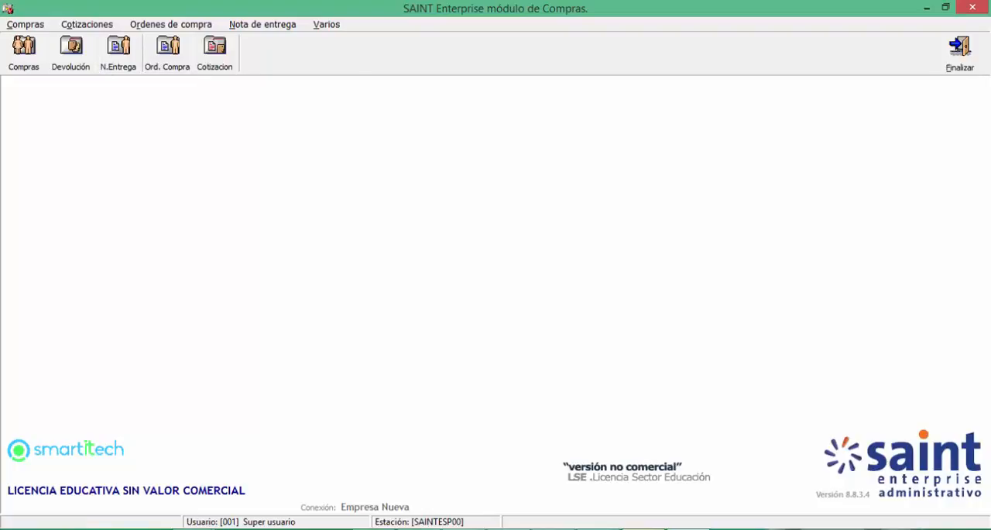
Step: Start a new Nota de entrega for supplier SMARTITECH with depósito 01 and enter its purchase document number
click(120, 54)
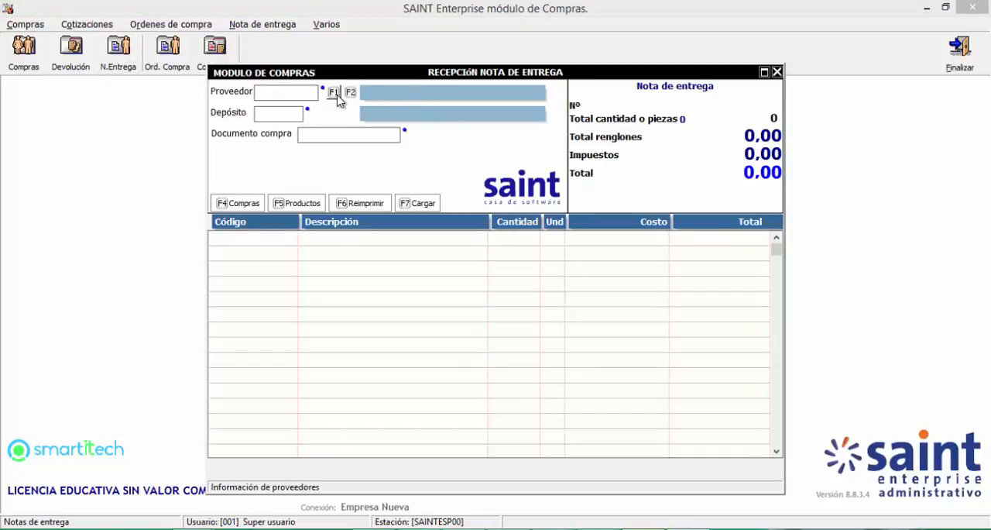
click(340, 95)
double_click(332, 203)
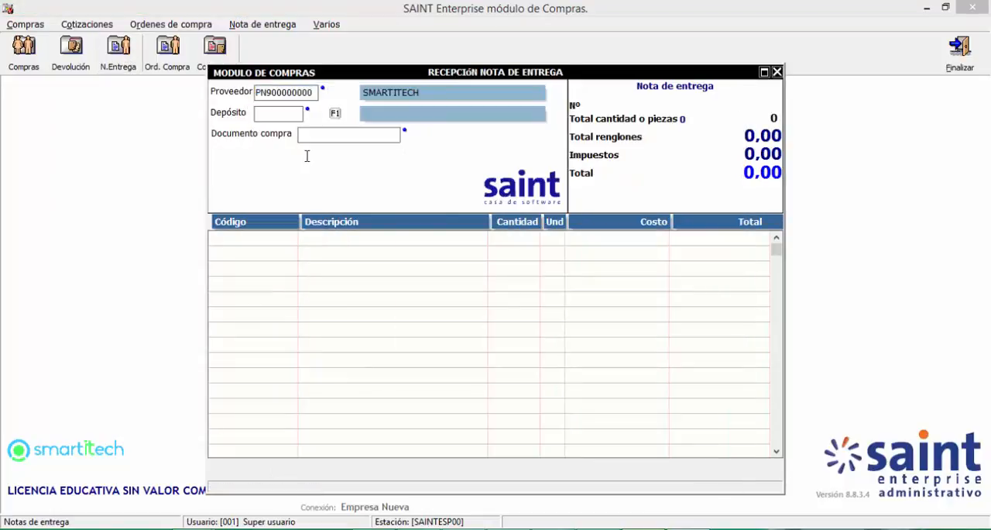
text(01)
key(Return)
text(12312)
key(Return)
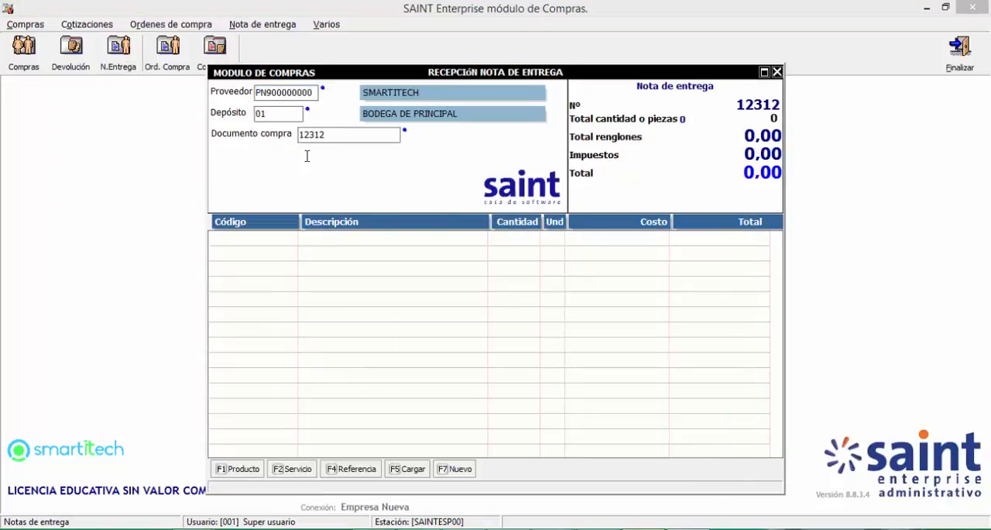
Step: Add item CER005 PESUÑA CERDO with quantity 1 and cost 9000, and accept its product prices
text(12*)
key(Return)
key(Return)
key(Return)
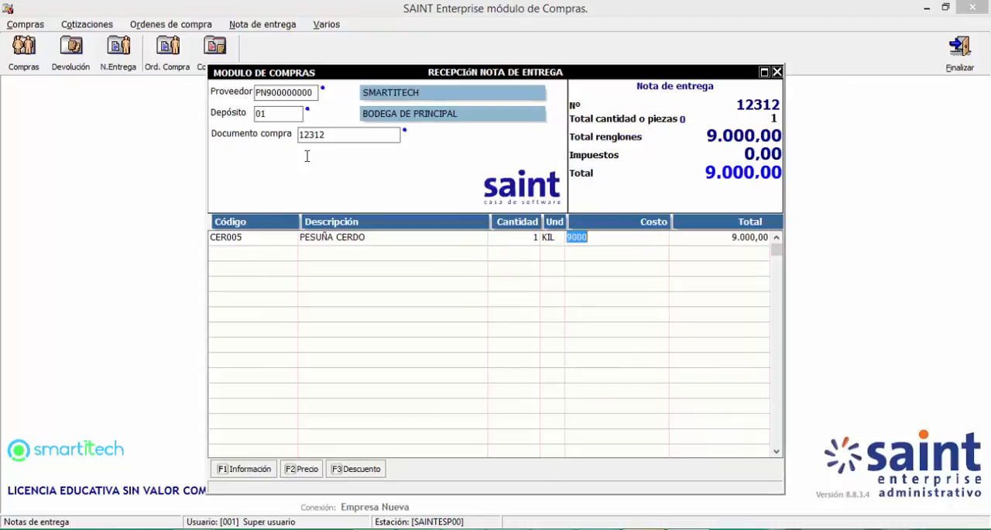
key(Return)
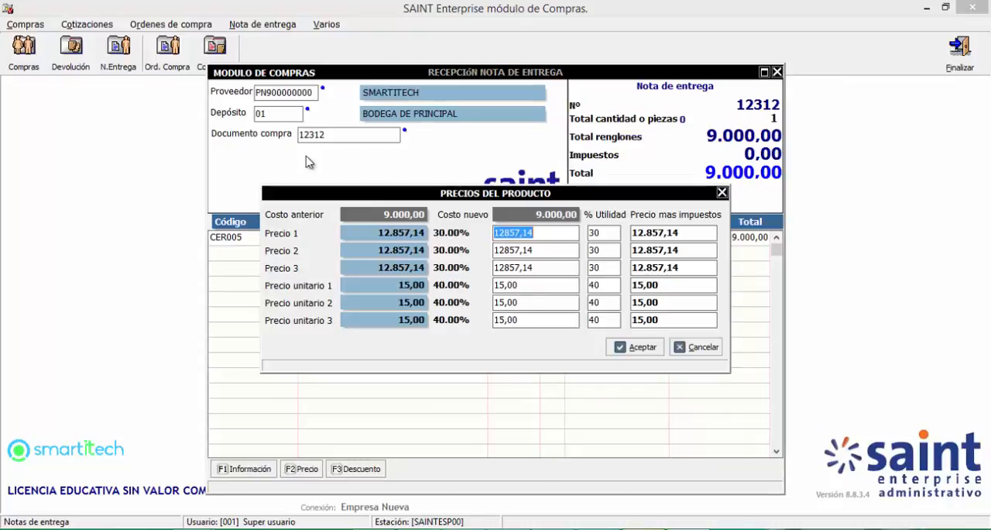
click(649, 350)
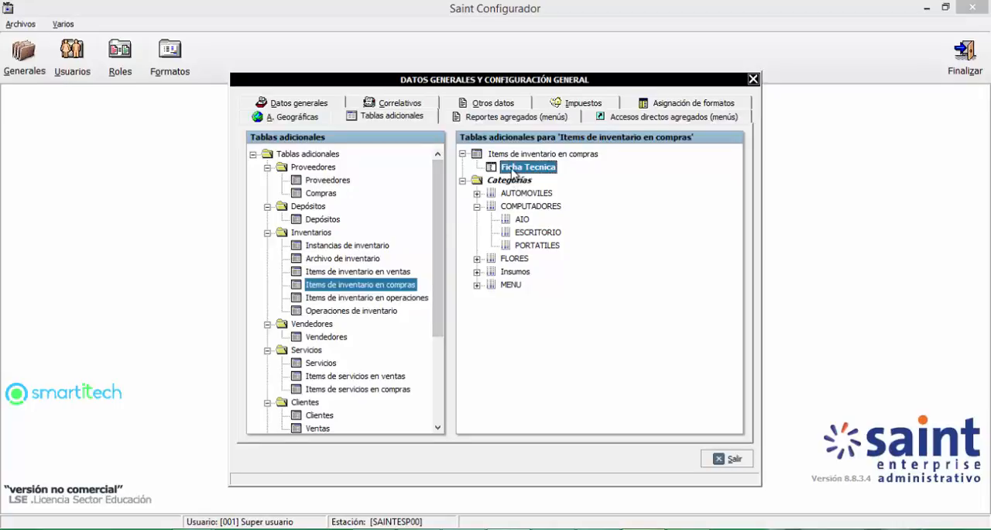
Step: In Saint Configurador, check which documents request the Ficha Tecnica group's data, then leave the group unmodified and exit the general configuration
right_click(514, 168)
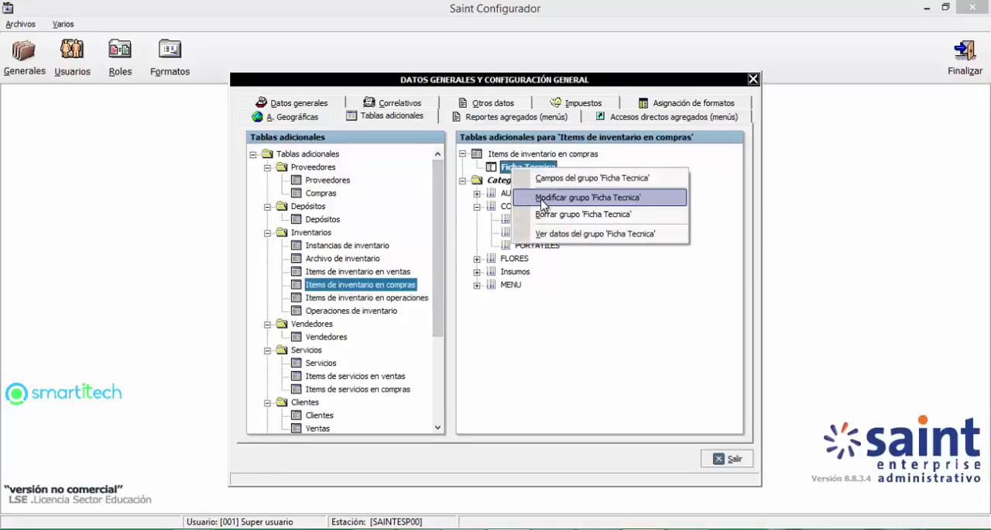
click(542, 203)
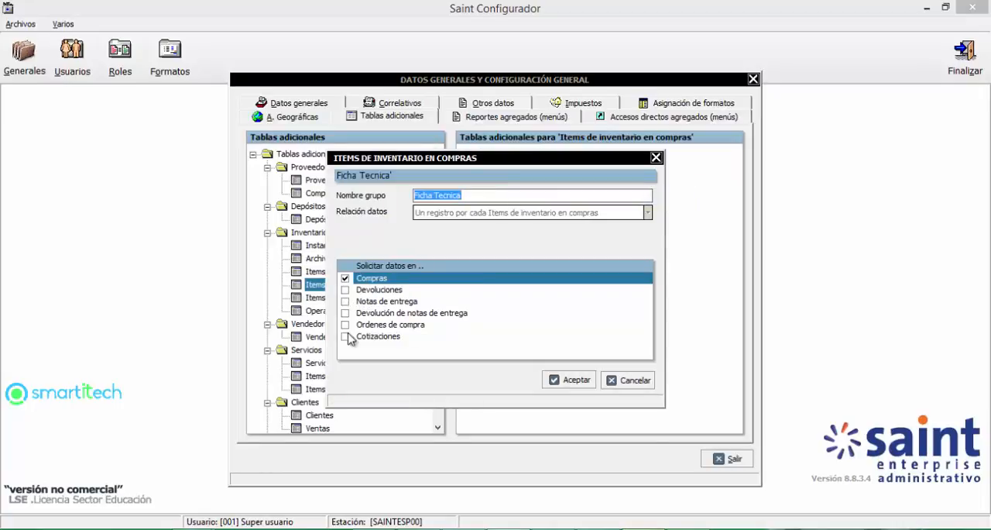
click(636, 380)
click(721, 459)
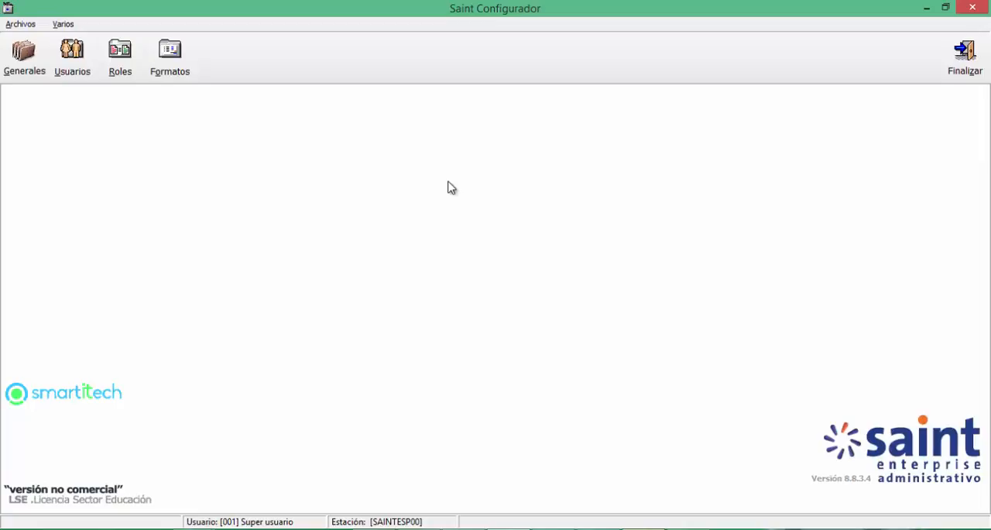
Step: Reopen the general configuration and examine the additional tables defined for Proveedores and Compras
click(43, 75)
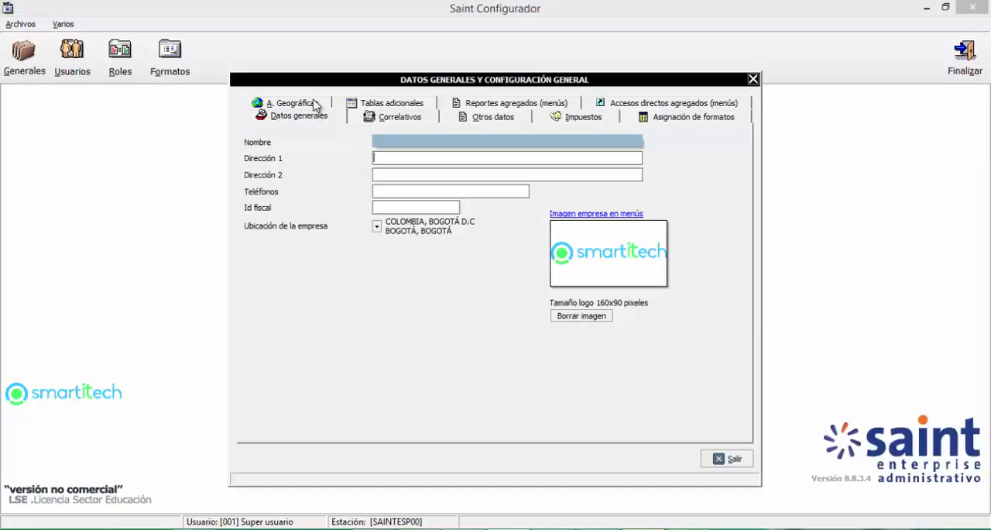
click(361, 104)
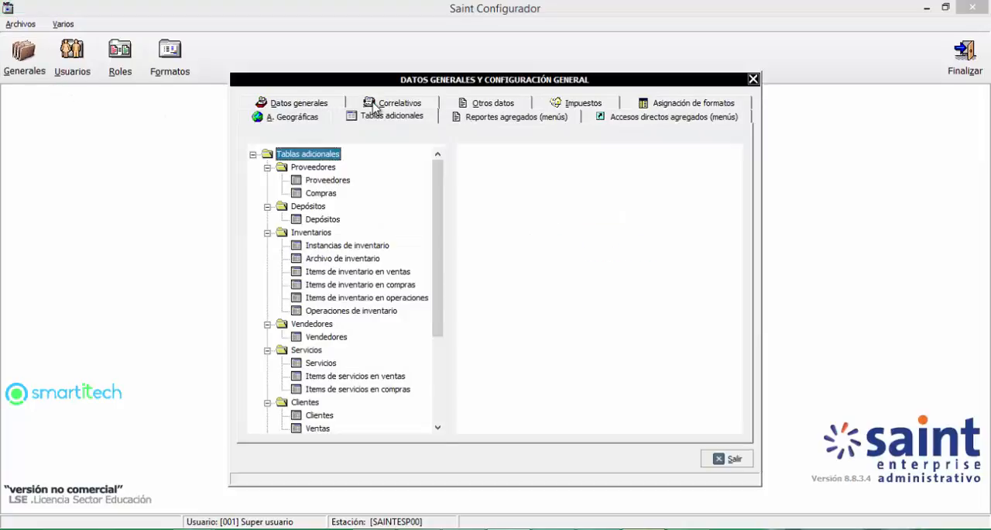
click(327, 180)
click(326, 194)
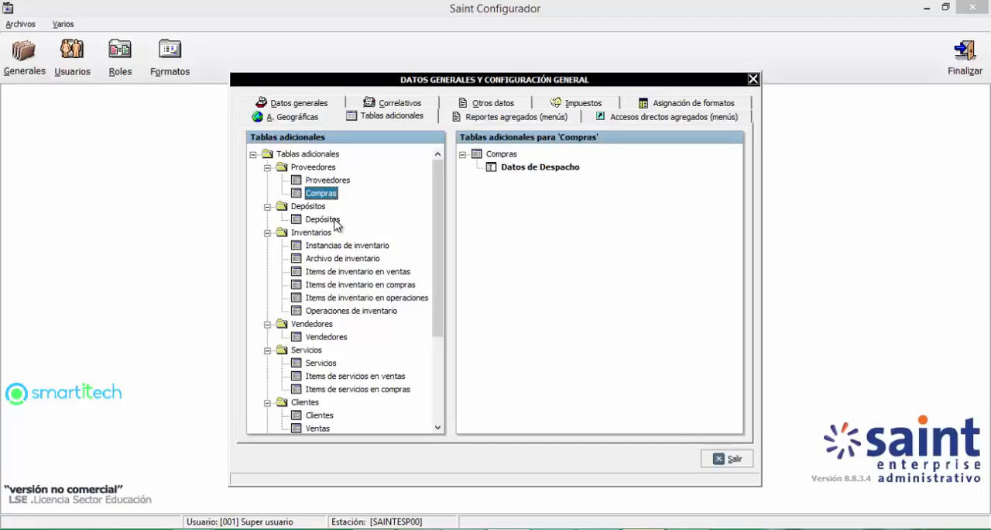
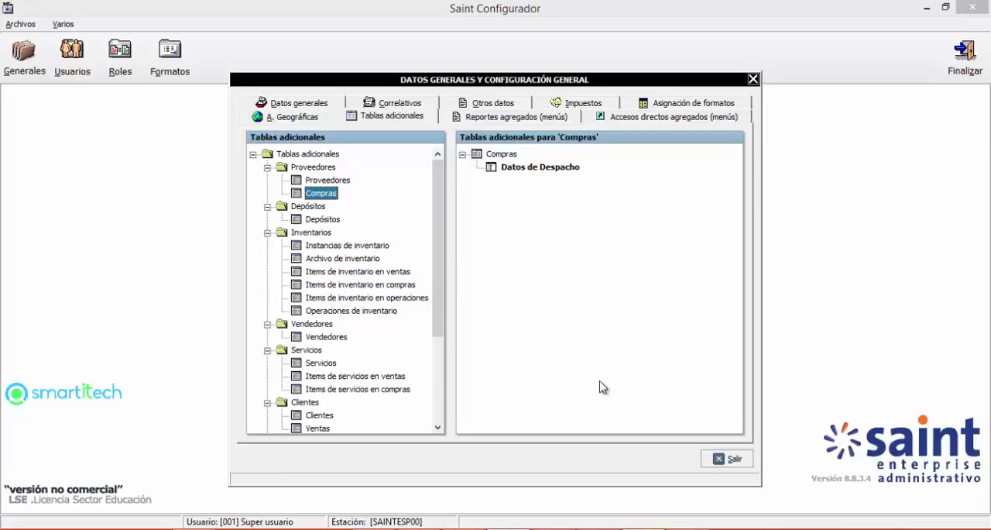
Step: Create an additional table group named Contactos for Clientes, with the data relation Varios registros por cada cliente
click(320, 415)
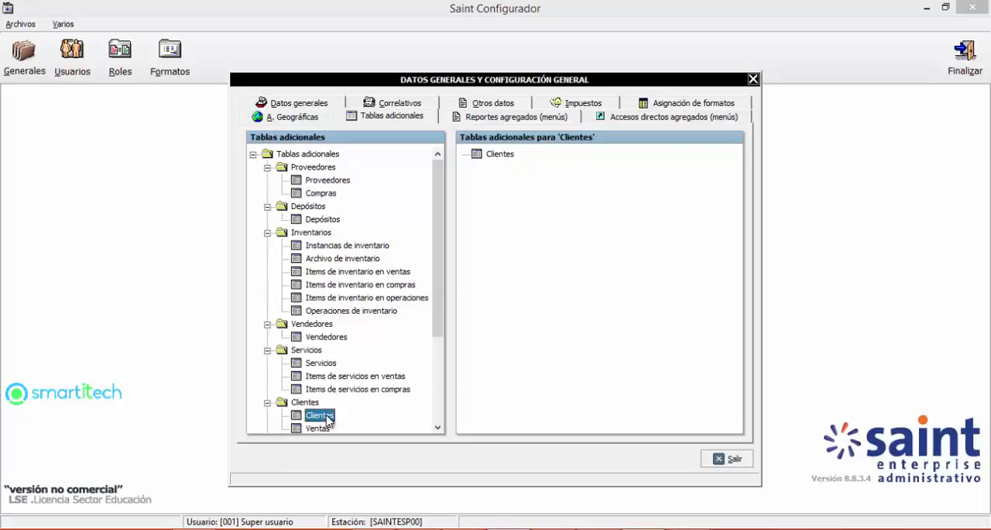
click(502, 155)
right_click(503, 157)
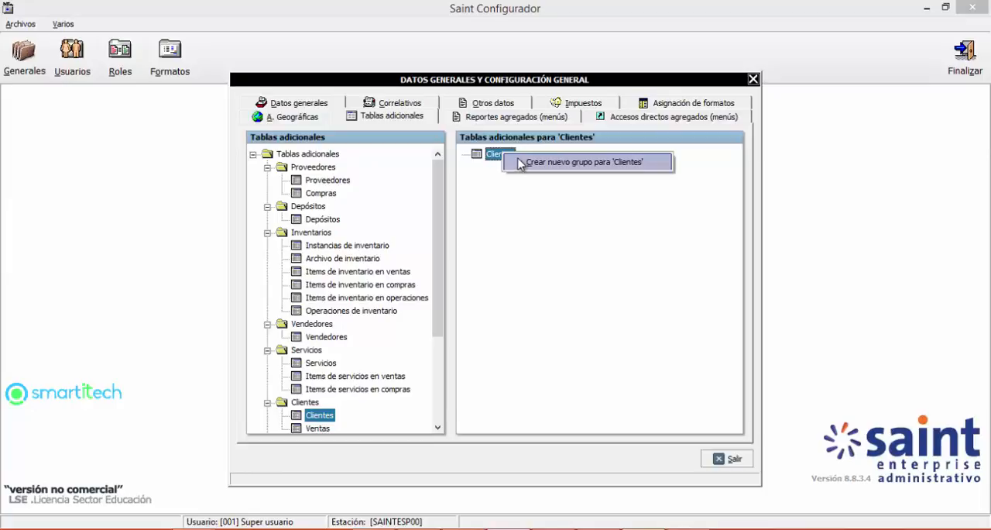
click(519, 162)
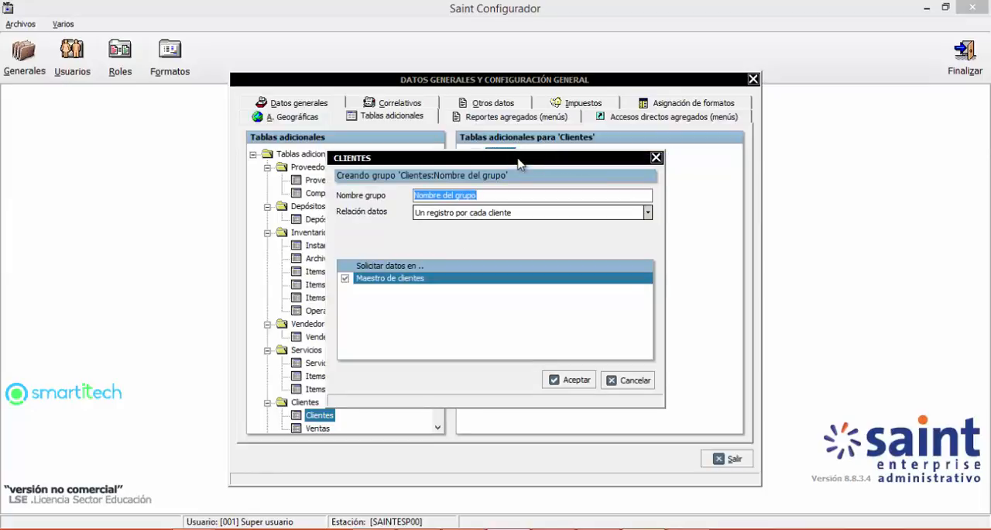
text(Contactos)
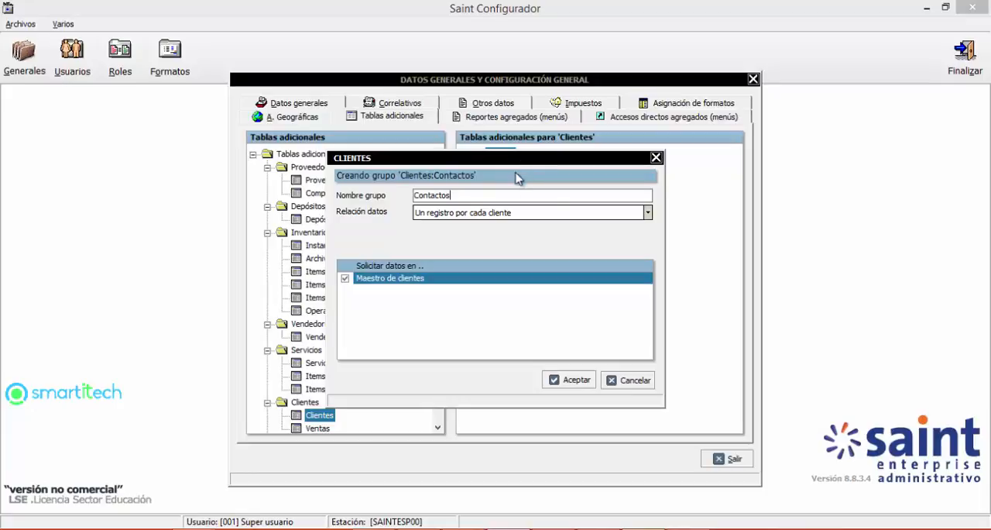
click(440, 216)
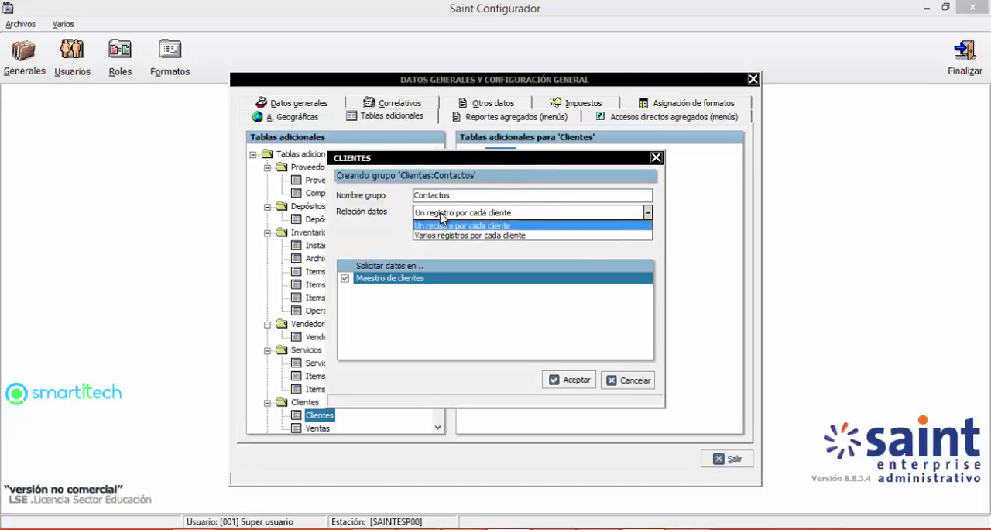
click(440, 236)
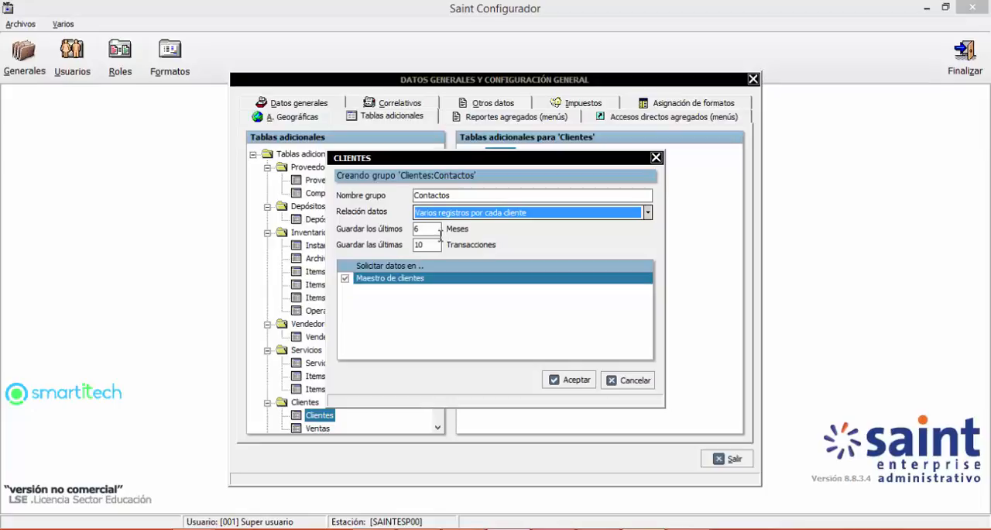
Step: Set the Contactos group to keep the last 0 months and 0 transactions, and accept the group
double_click(433, 229)
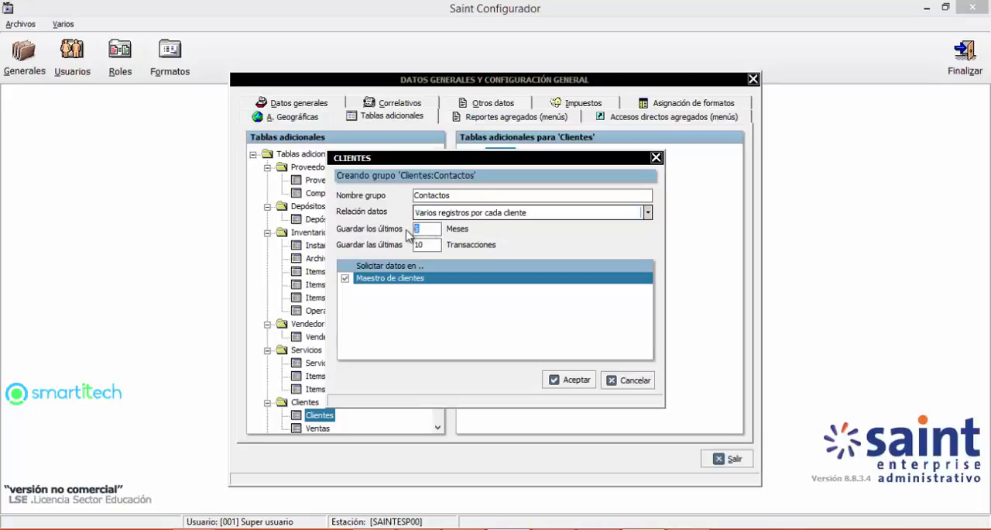
text(0)
key(Tab)
text(20)
key(BackSpace)
key(BackSpace)
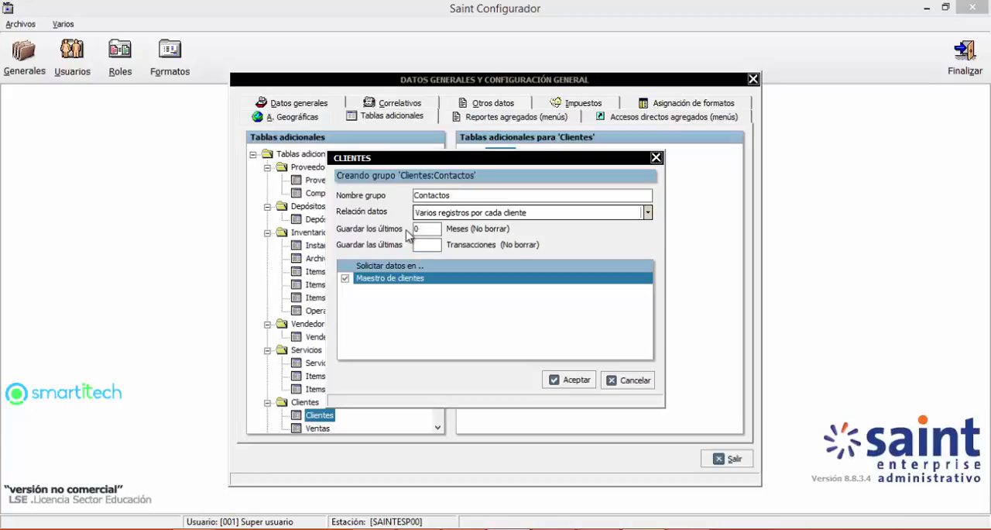
text(0)
click(555, 381)
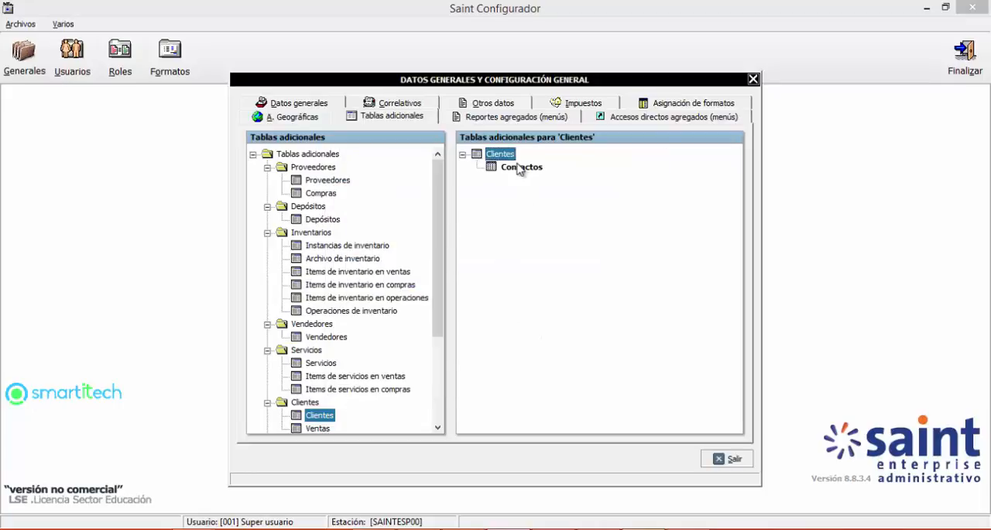
Step: Open the fields of the Contactos group and add a text field Nombre with length 40
click(519, 169)
right_click(516, 169)
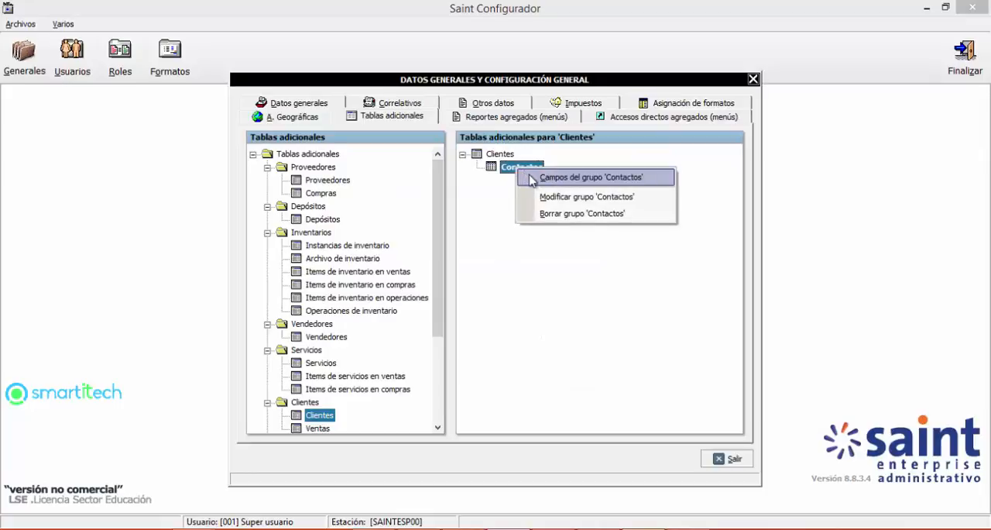
click(531, 179)
click(360, 383)
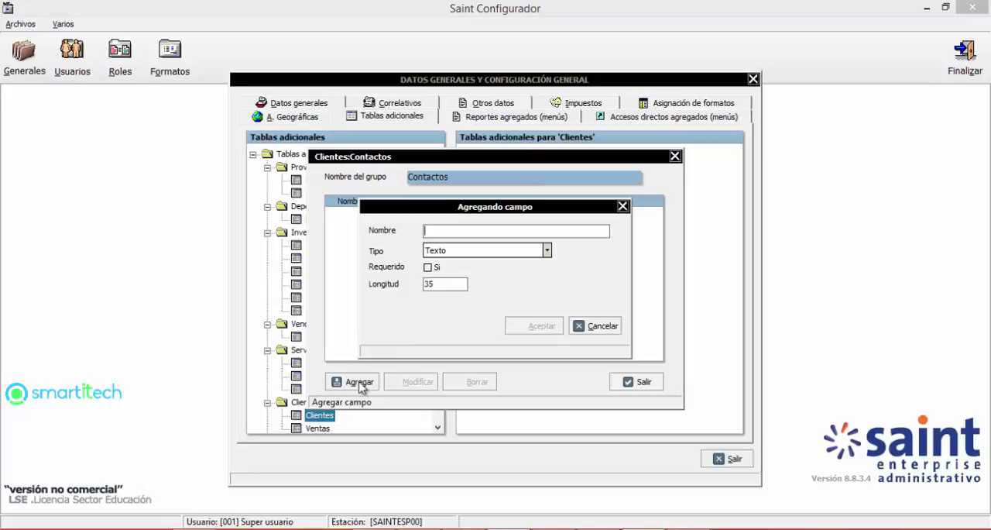
text(Nombre)
double_click(443, 283)
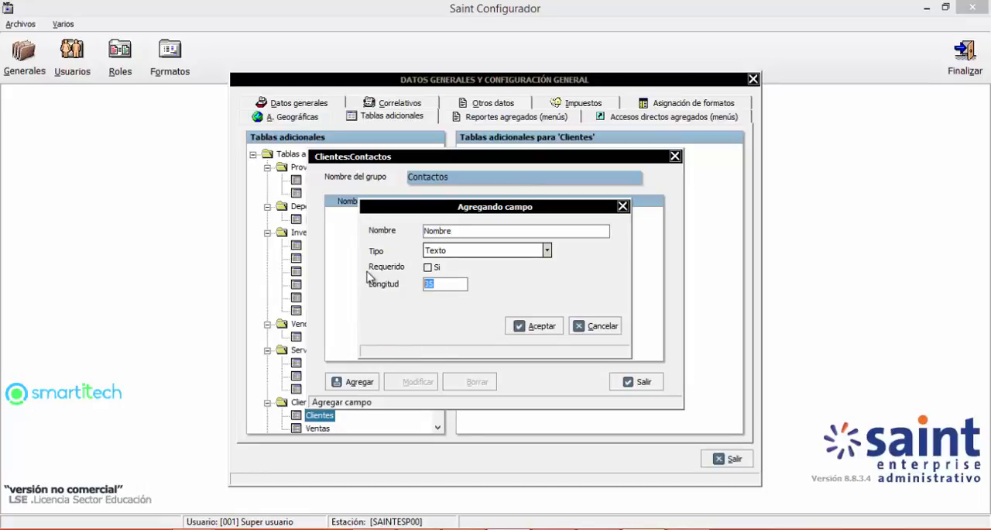
text(40)
click(534, 326)
Step: Add the text fields Telefono and Departamento to the Contactos group, keeping the default length of 35
click(359, 382)
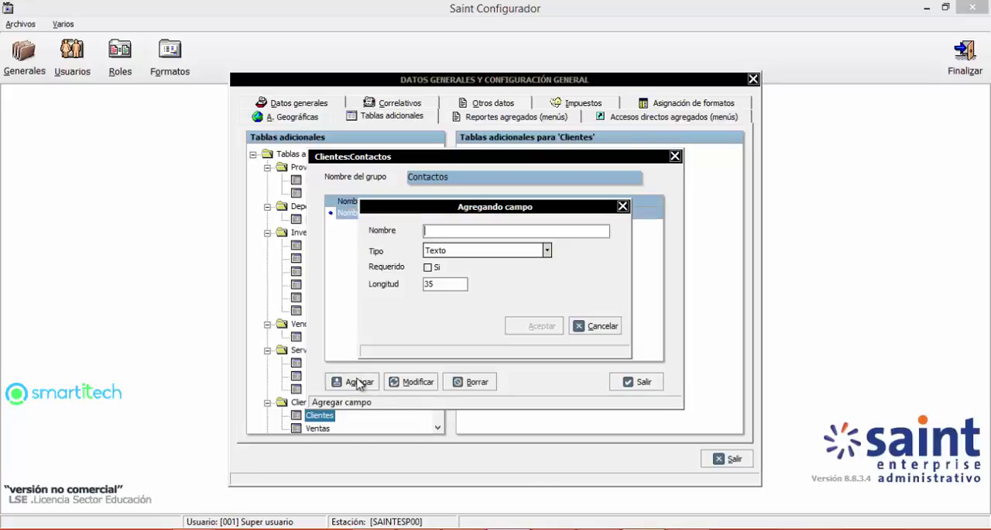
text(Direccion)
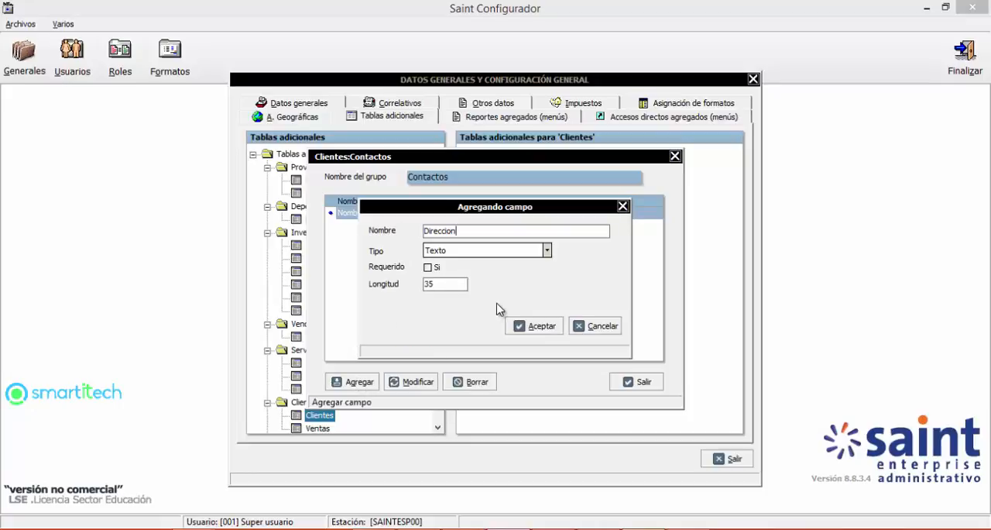
key(Return)
text(Telefono)
click(531, 325)
click(357, 384)
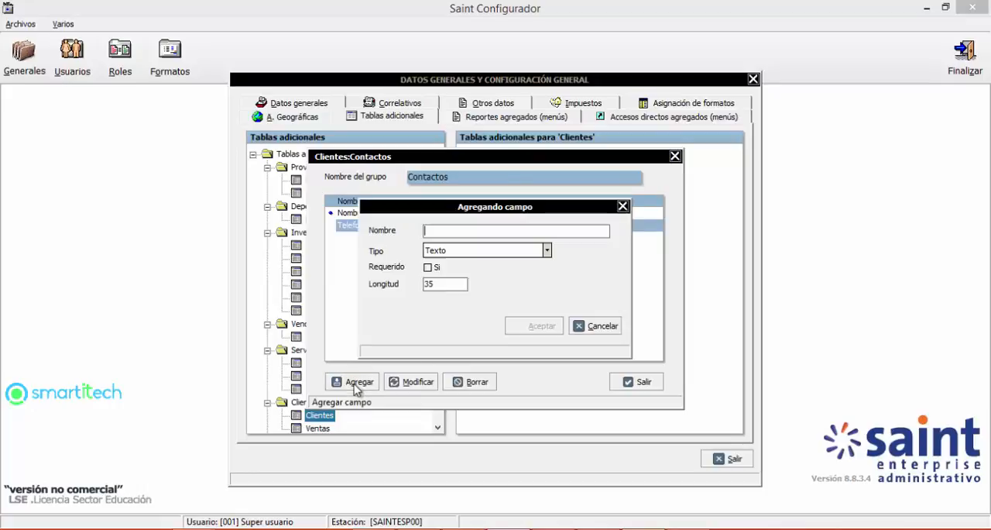
text(Departamento)
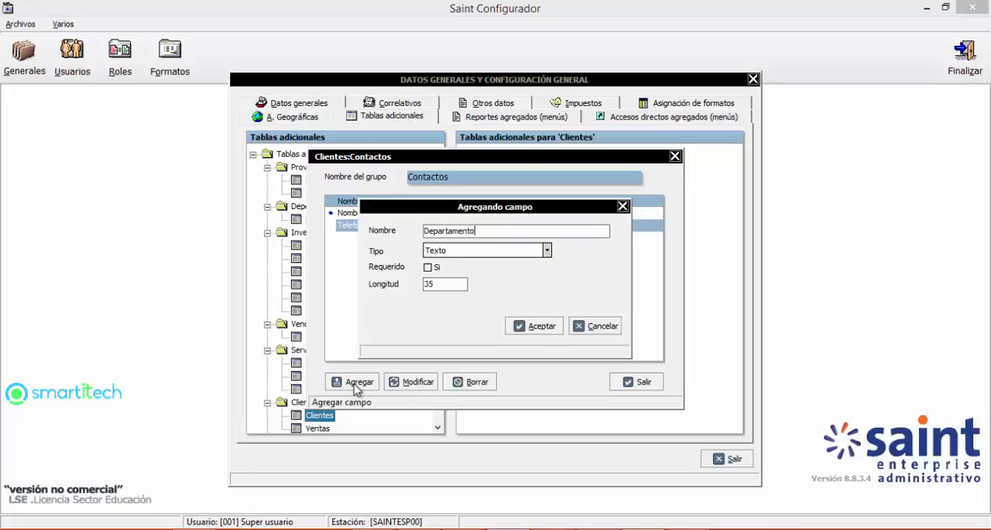
click(536, 329)
Step: Add a field Resposable Pagos of type Lógico to the Contactos group
click(350, 382)
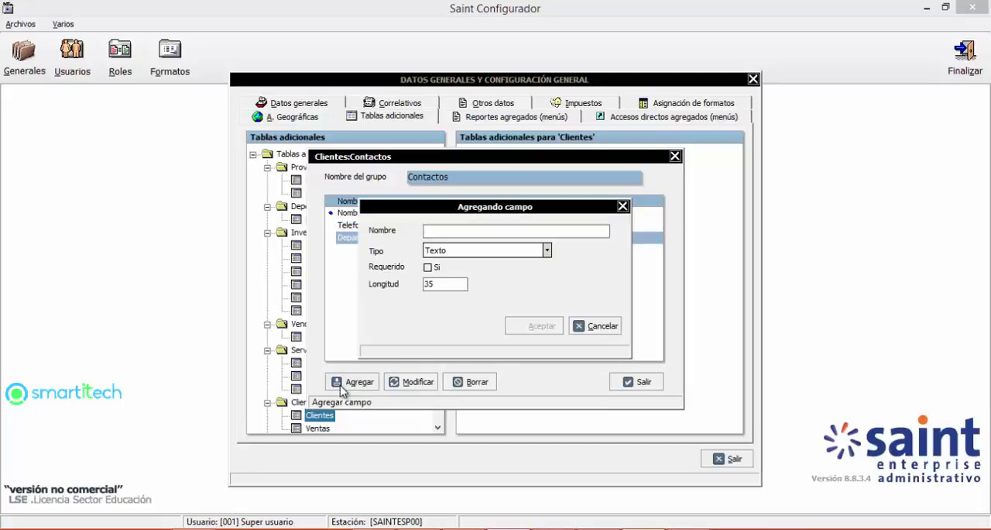
text(Resposabl)
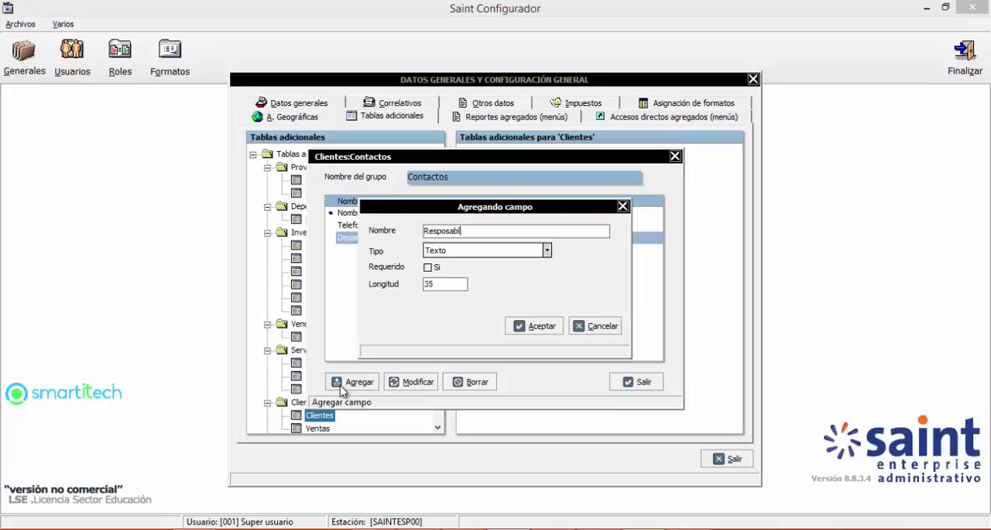
text(e Pagos)
key(Tab)
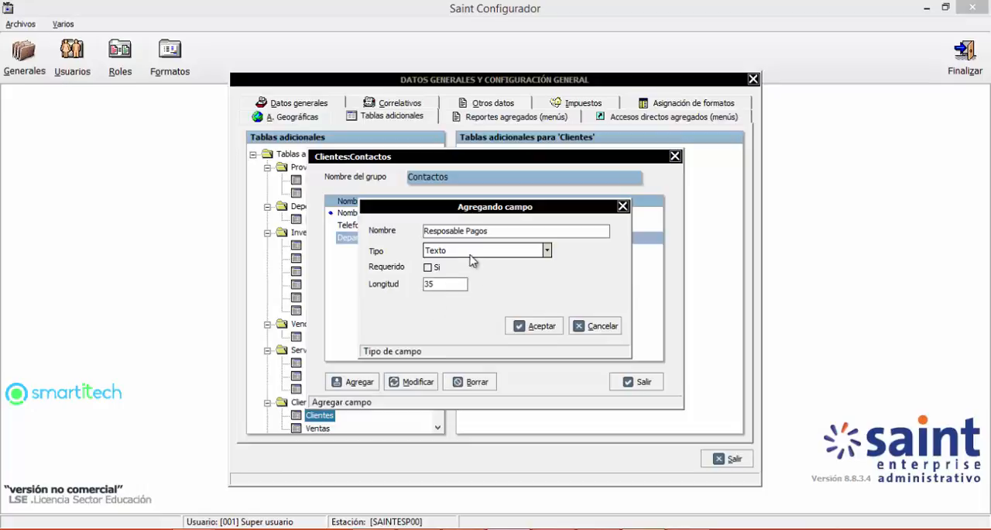
key(alt+Down)
click(444, 313)
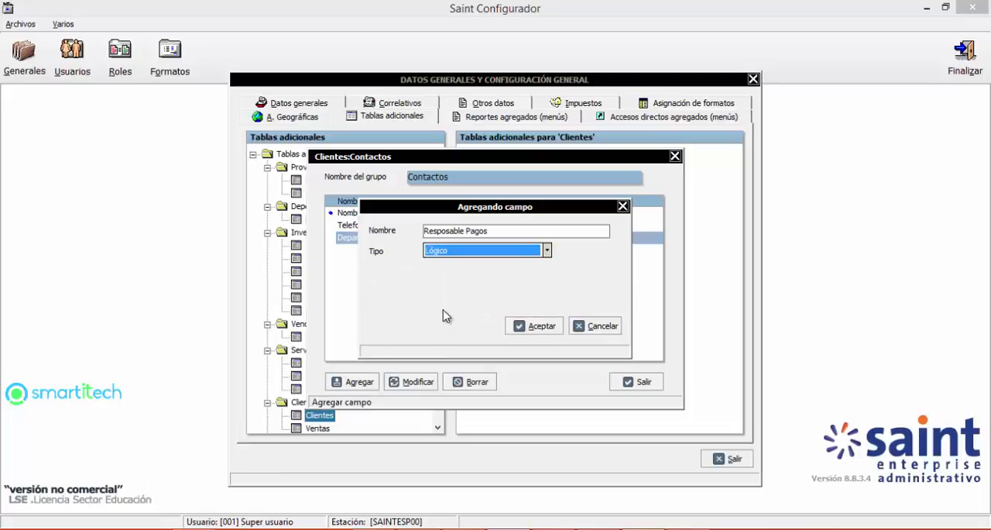
click(528, 318)
Step: Add a field Observaciones of type Memorandum to the Contactos group and leave its field list
click(353, 384)
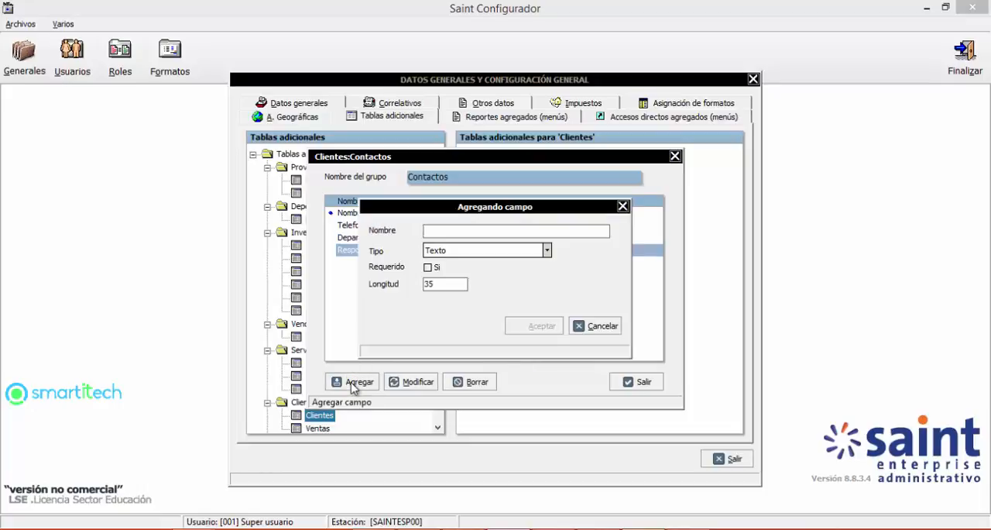
text(Observaciones)
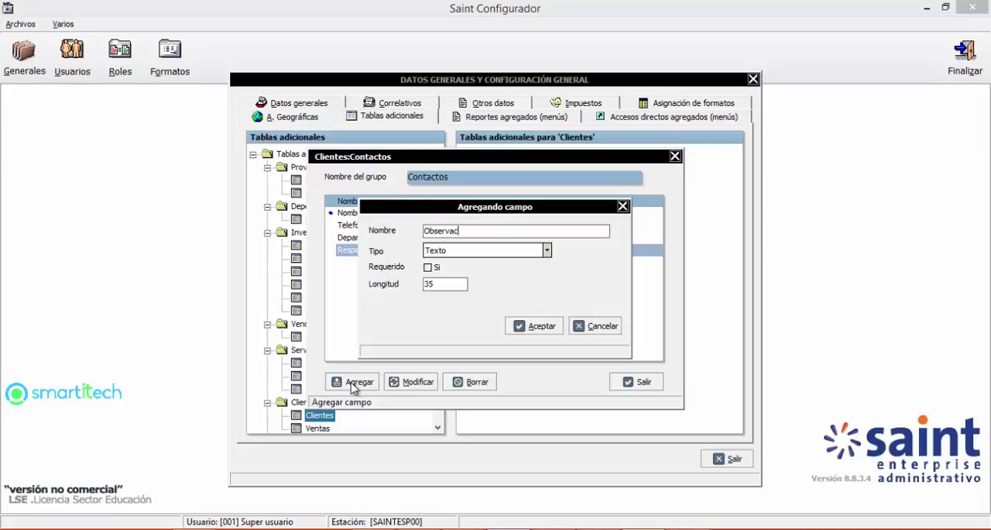
click(466, 252)
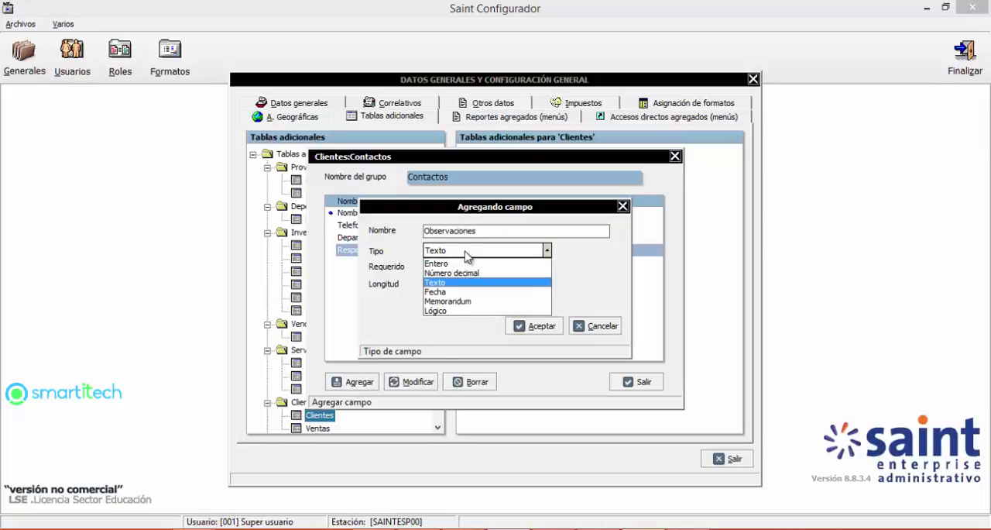
click(449, 302)
click(534, 326)
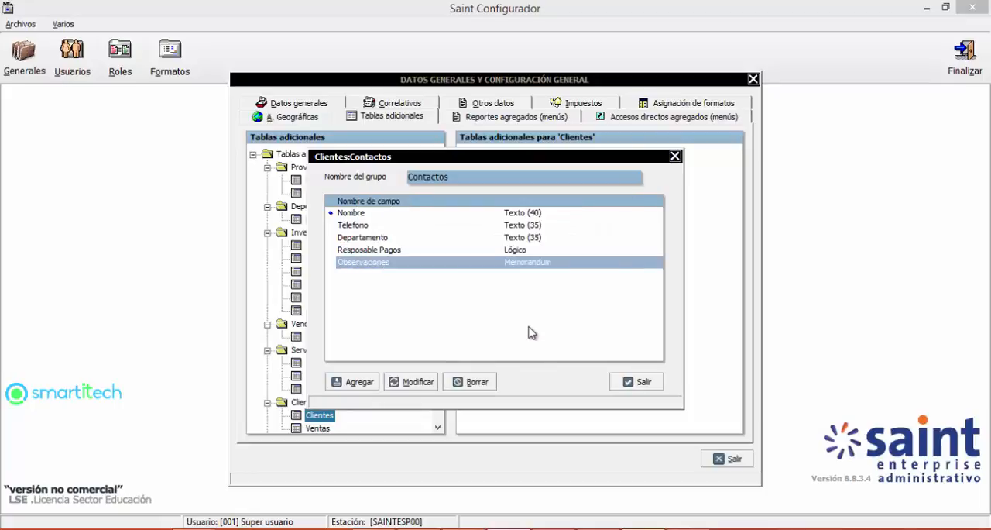
click(636, 381)
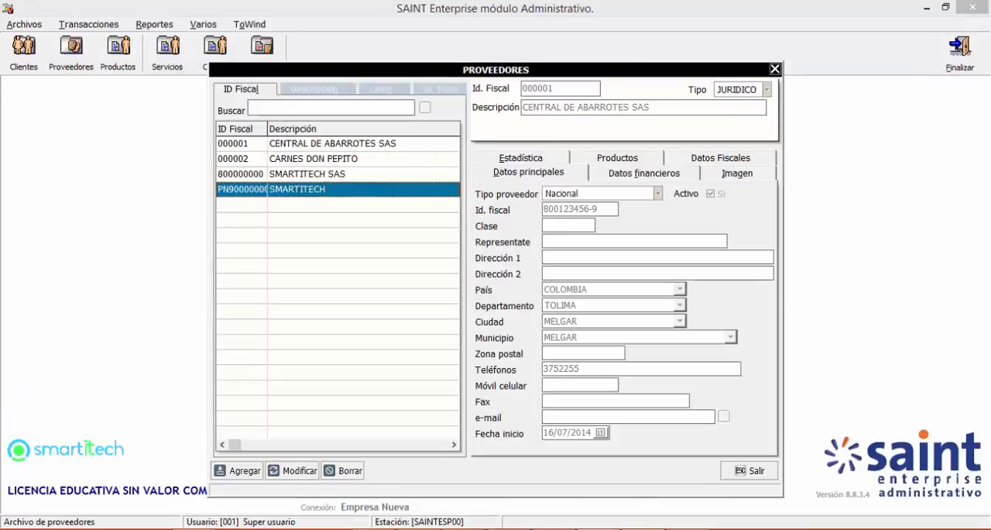
Step: Switch to SAINT Enterprise Administrativo, leave Proveedores, and examine the Contactos fields of CLIENTE DEMOSTRACION in the Clientes file
key(Escape)
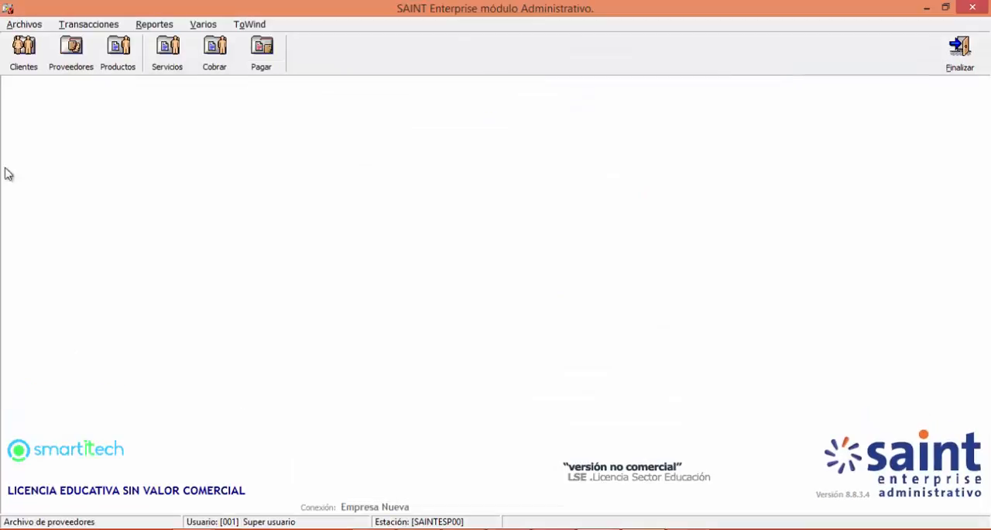
click(25, 68)
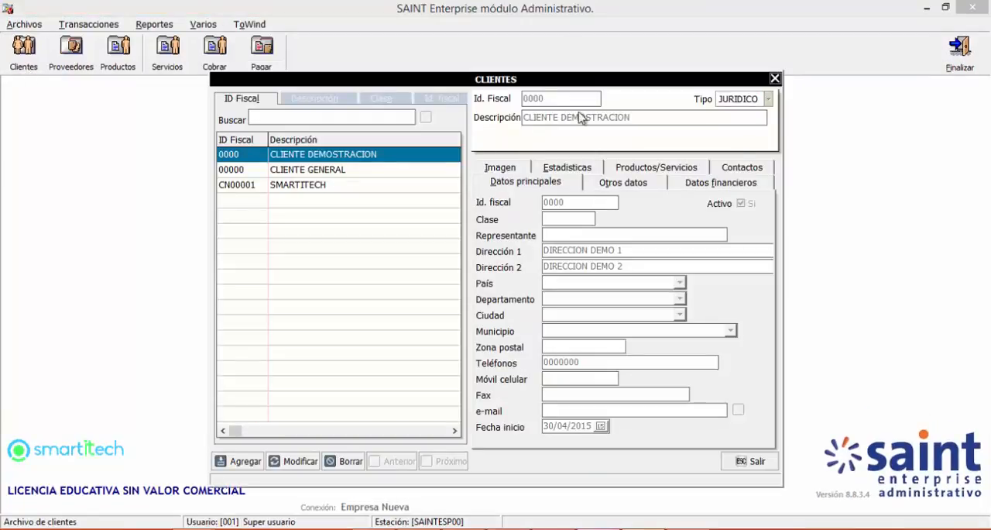
click(739, 172)
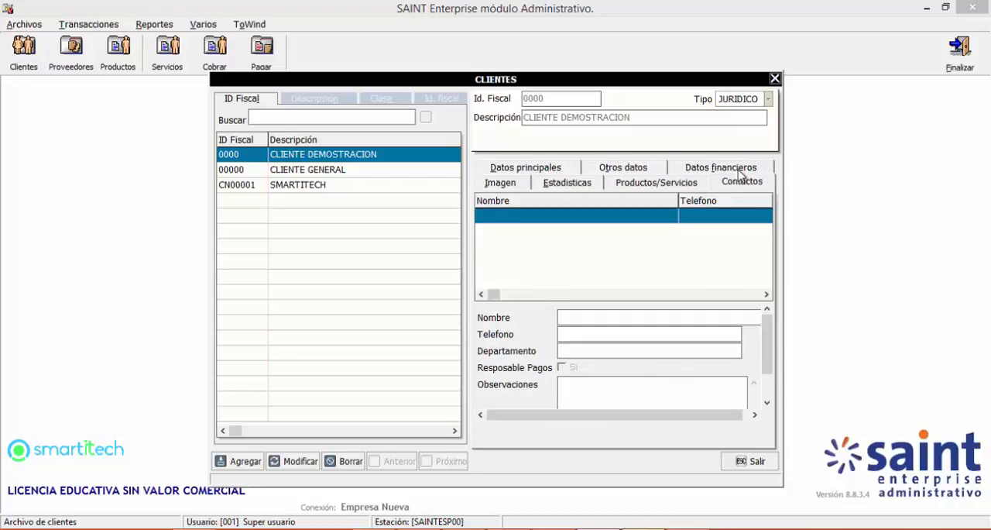
drag(767, 334, 767, 370)
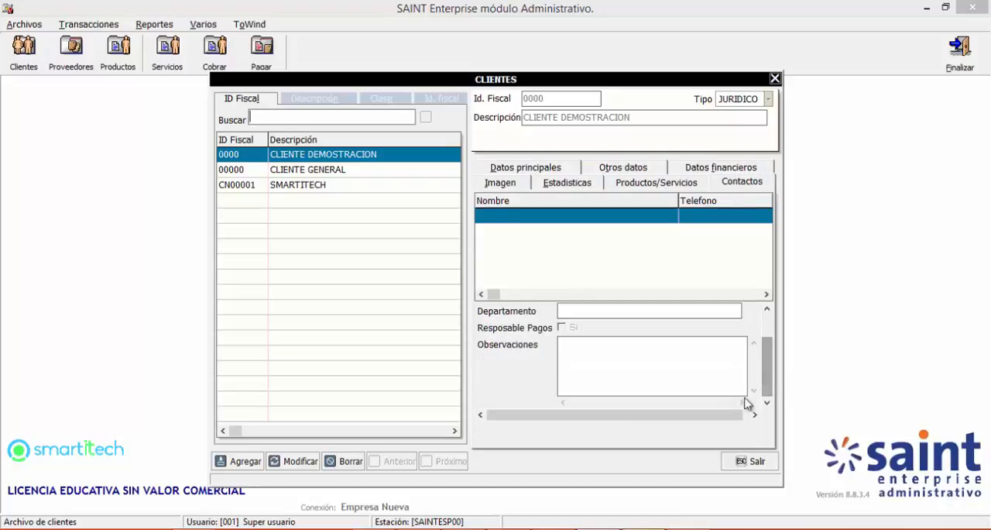
drag(730, 417, 737, 418)
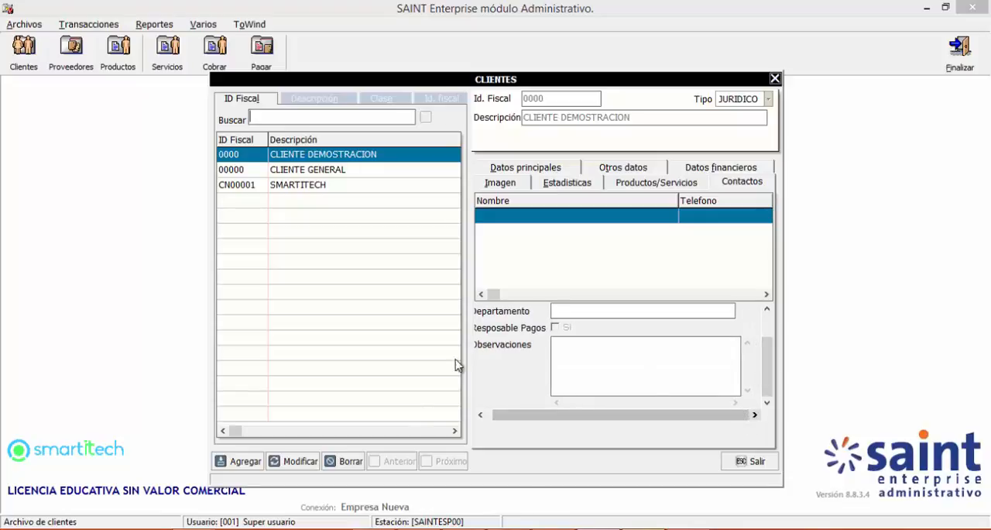
Step: Open CLIENTE DEMOSTRACION for modification and start a new Contactos record with the contact's name and phone number
click(310, 462)
click(743, 168)
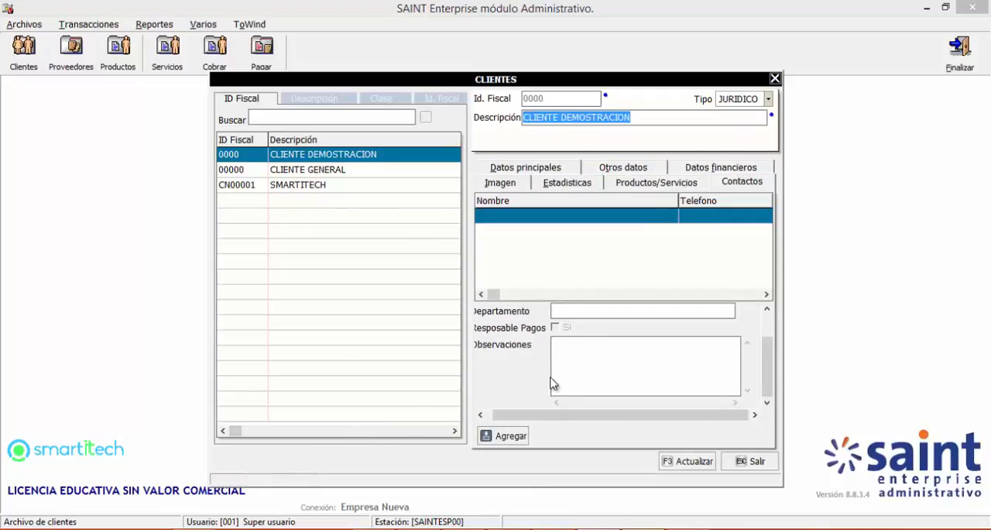
click(492, 436)
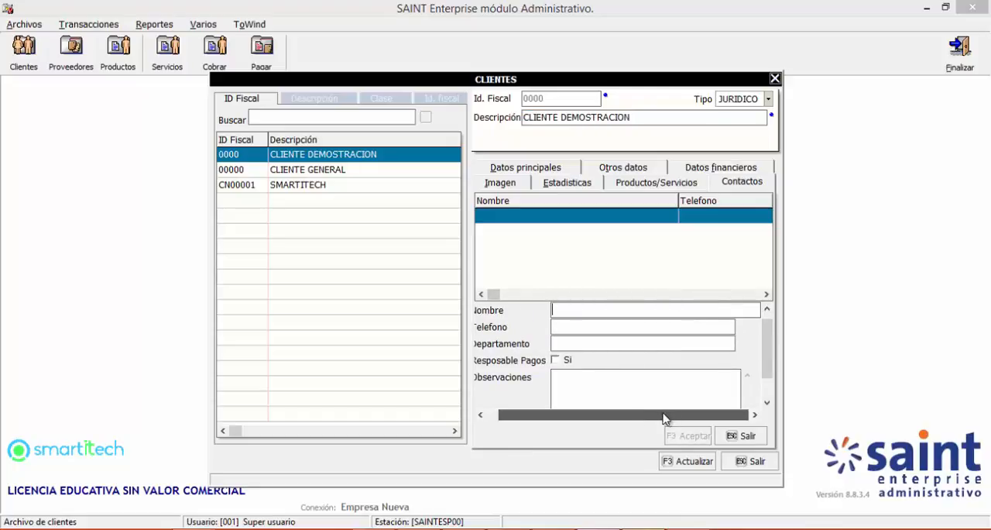
drag(664, 412, 595, 405)
click(570, 310)
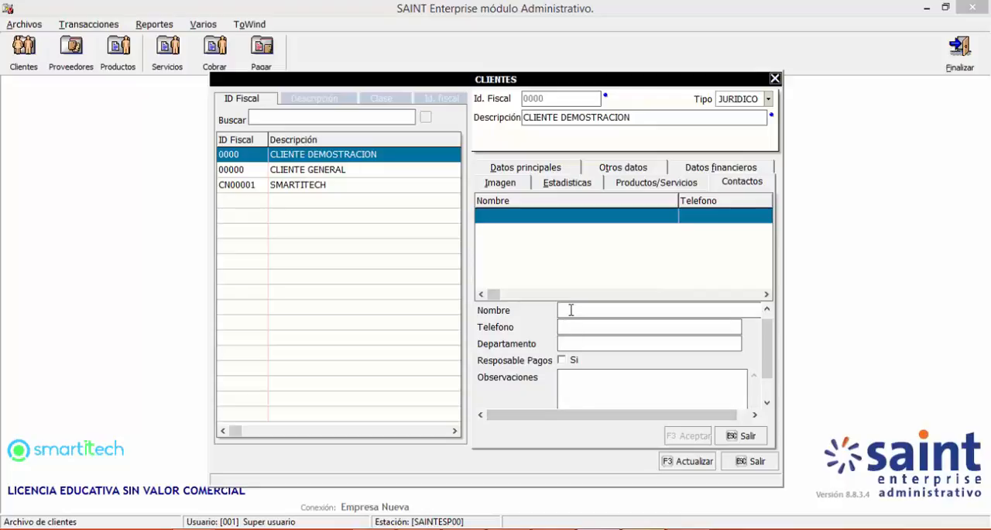
text(Luis)
key(Caps_Lock)
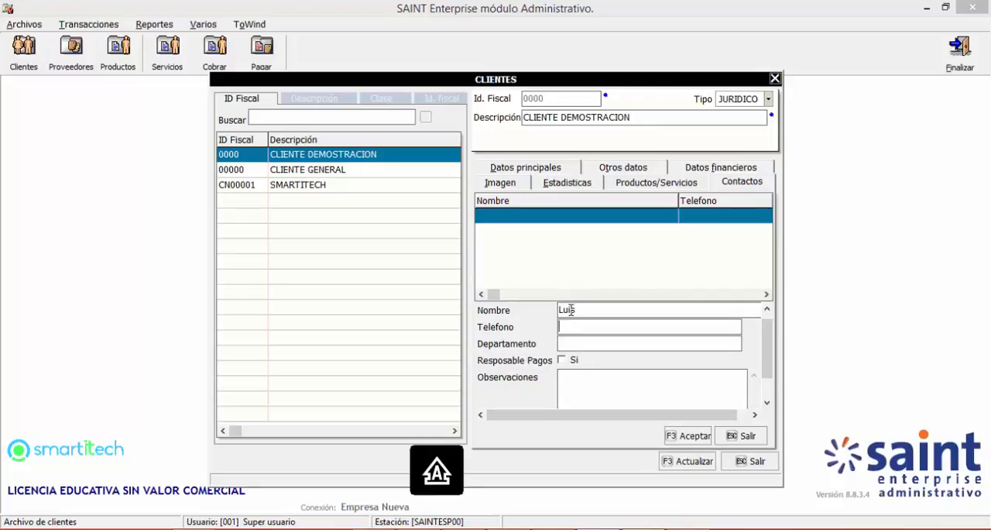
text(3011)
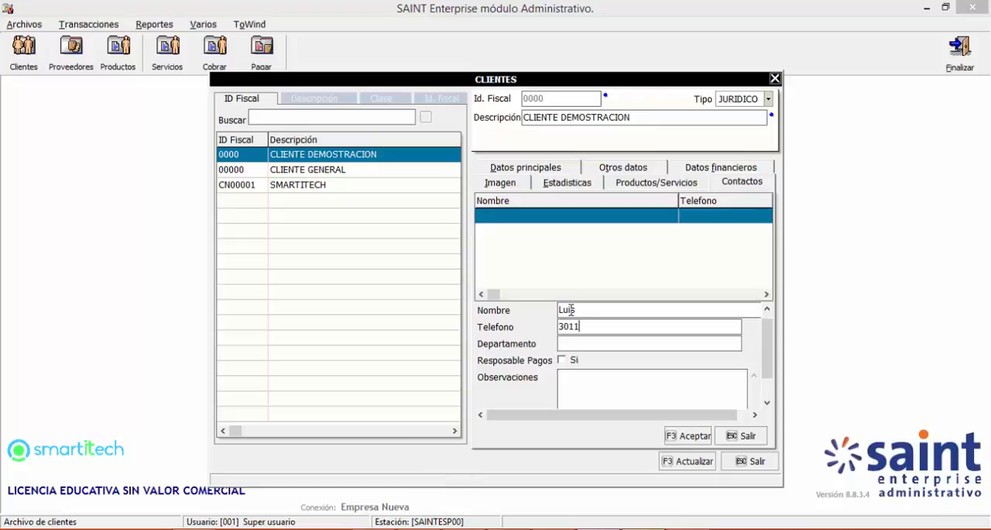
key(BackSpace)
text(2345678)
key(Tab)
Step: Set the new contact's Departamento to Compras and mark the contact as Resposable Pagos
text(cOMPR)
key(Caps_Lock)
key(BackSpace)
key(BackSpace)
key(BackSpace)
key(BackSpace)
key(BackSpace)
text(Compras)
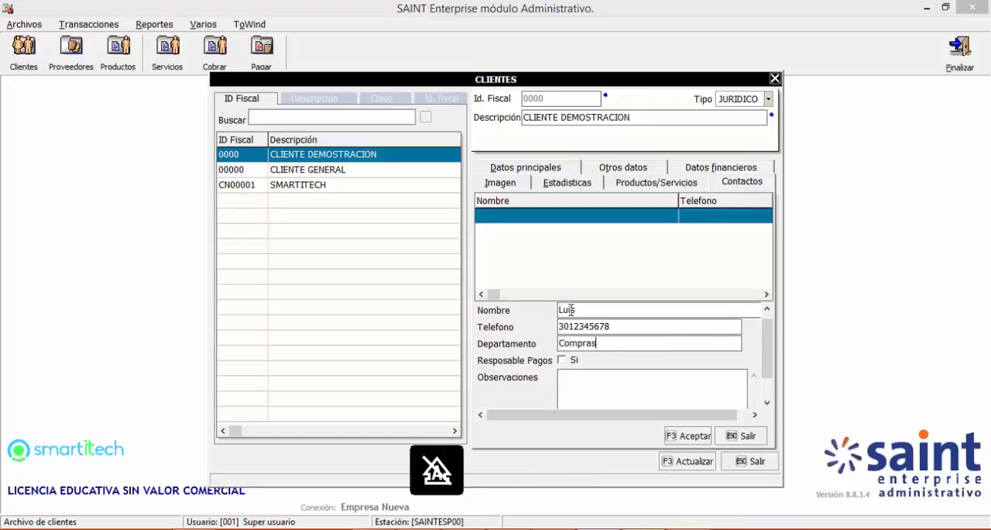
click(562, 360)
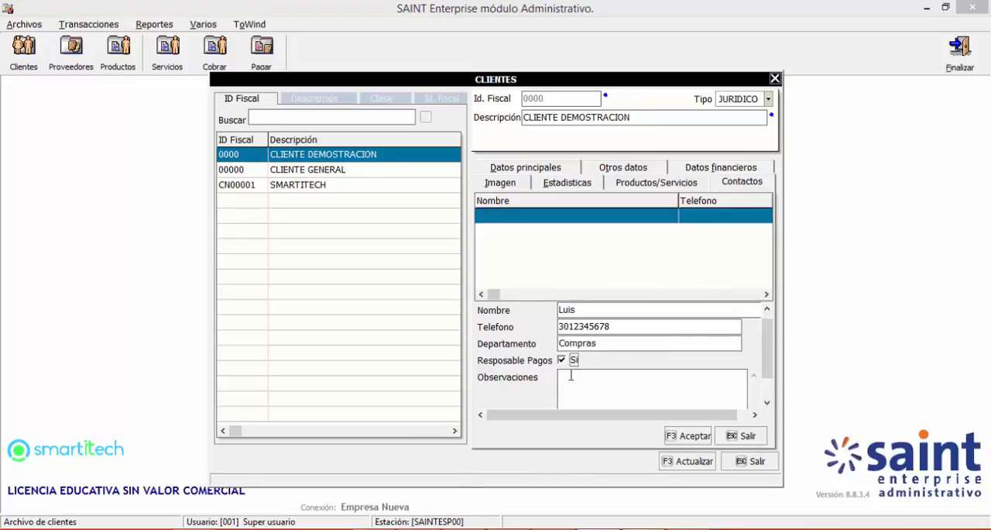
Step: Enter "Es el contacto para pagos" in the contact's Observaciones and accept the record
click(570, 375)
text(Es)
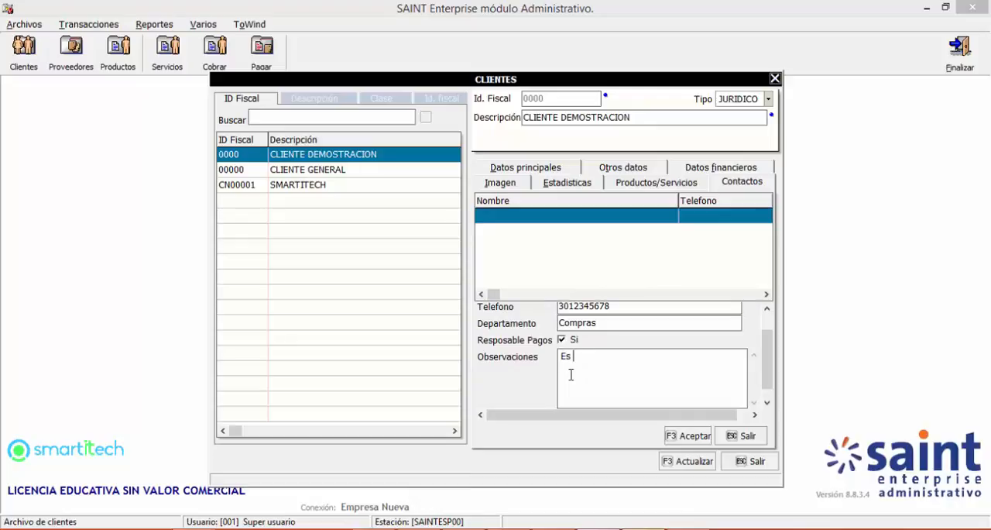
text( el contacto para pagos)
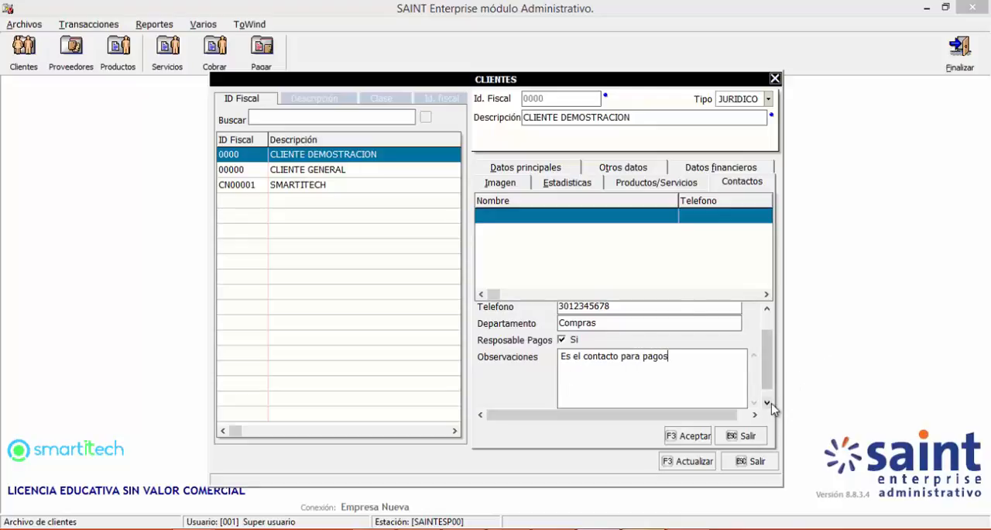
click(769, 404)
click(689, 435)
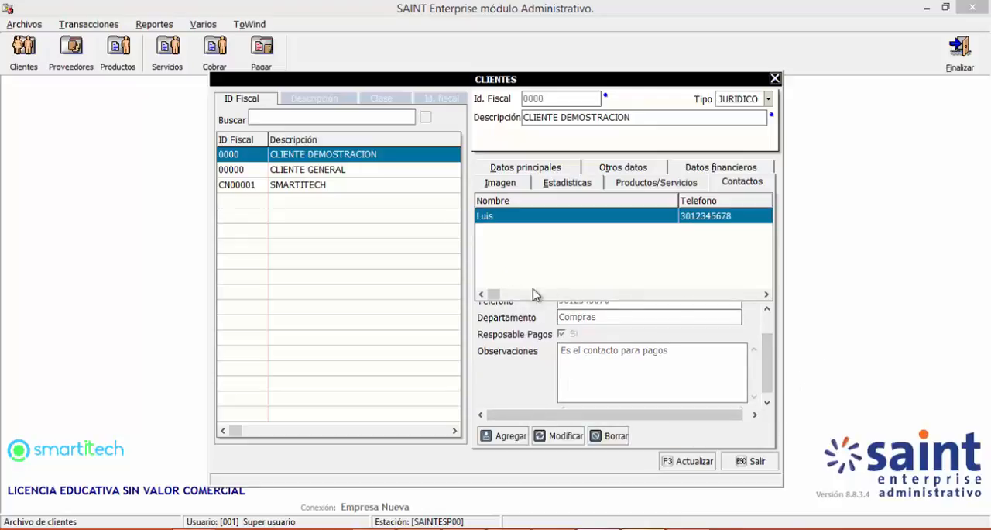
Step: Review all columns of the first record in the Contactos grid
click(672, 295)
click(672, 296)
click(672, 297)
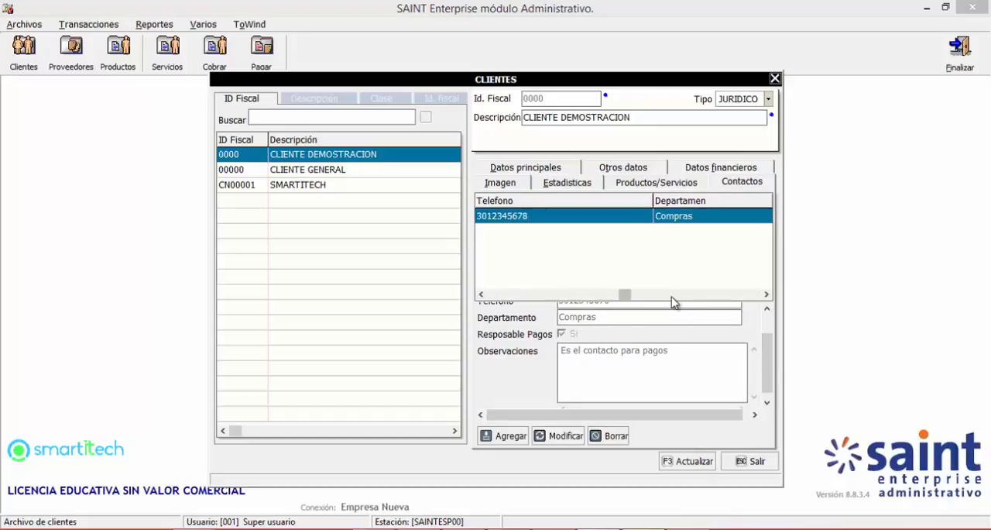
click(672, 296)
click(491, 295)
click(490, 295)
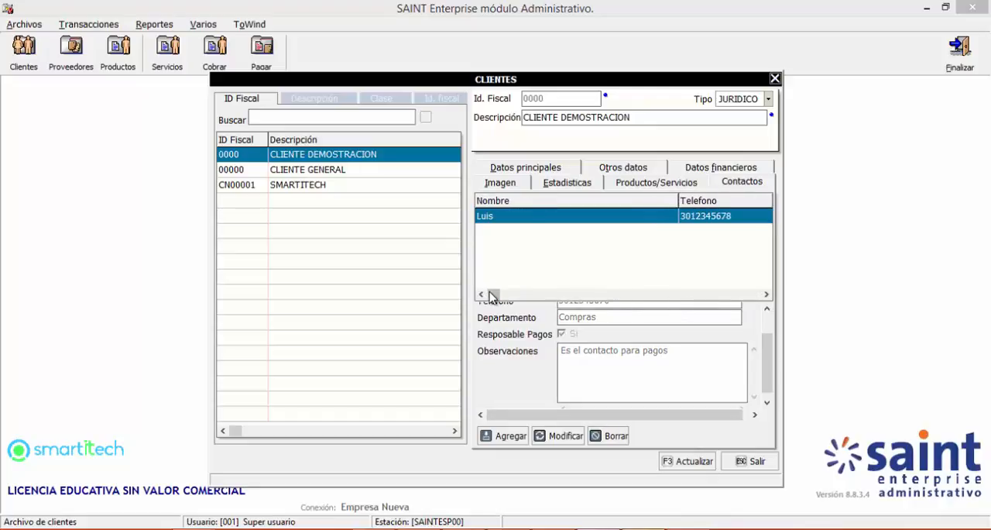
click(751, 295)
click(751, 295)
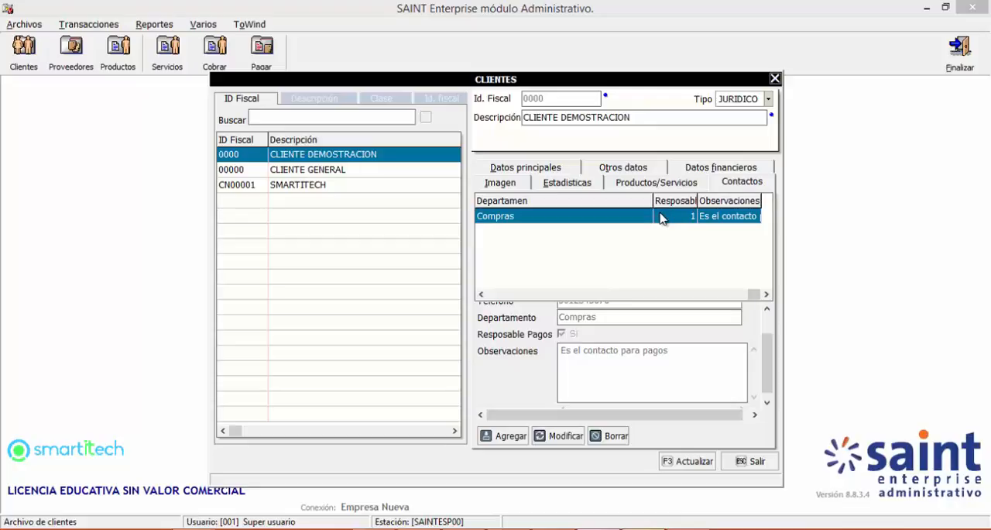
Step: Add a second record to Contactos, entering the contact's full name and phone number
click(507, 436)
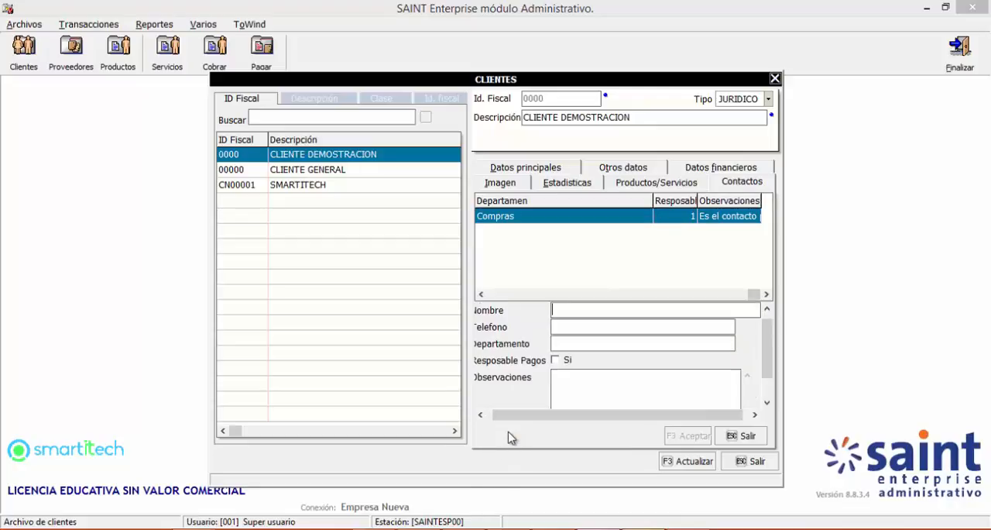
click(766, 309)
click(669, 316)
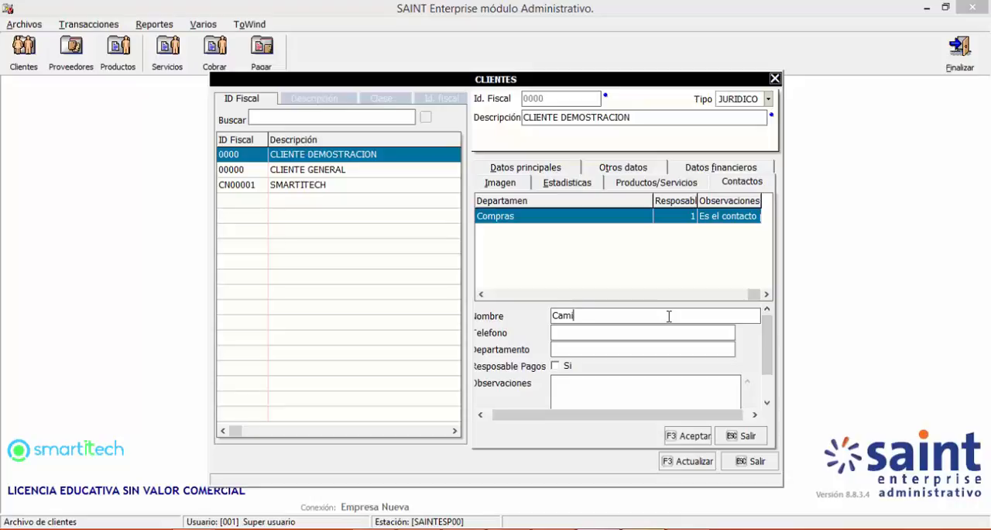
key(Tab)
text(7666666)
key(Tab)
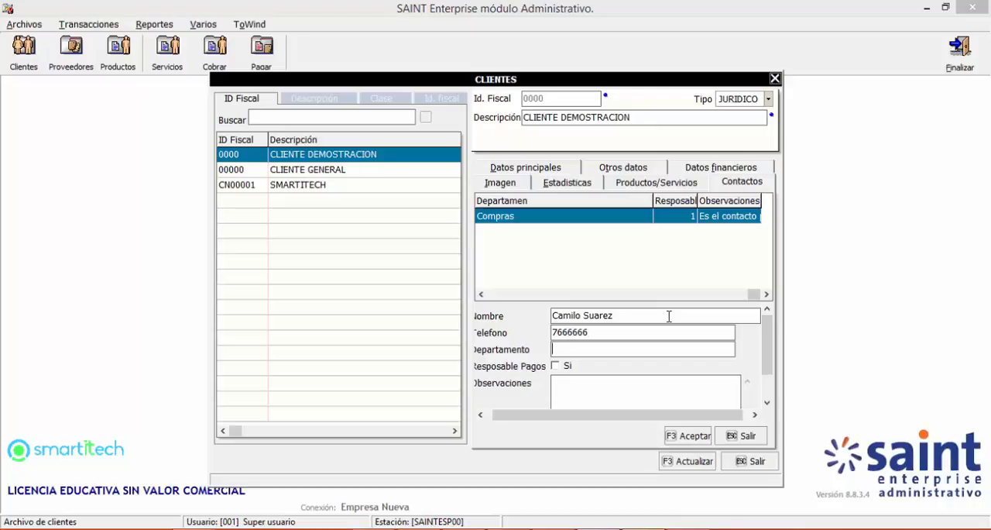
Step: Set the second contact's Departamento to Comercial, leaving Resposable Pagos unmarked
text(Comercial)
key(Tab)
key(Tab)
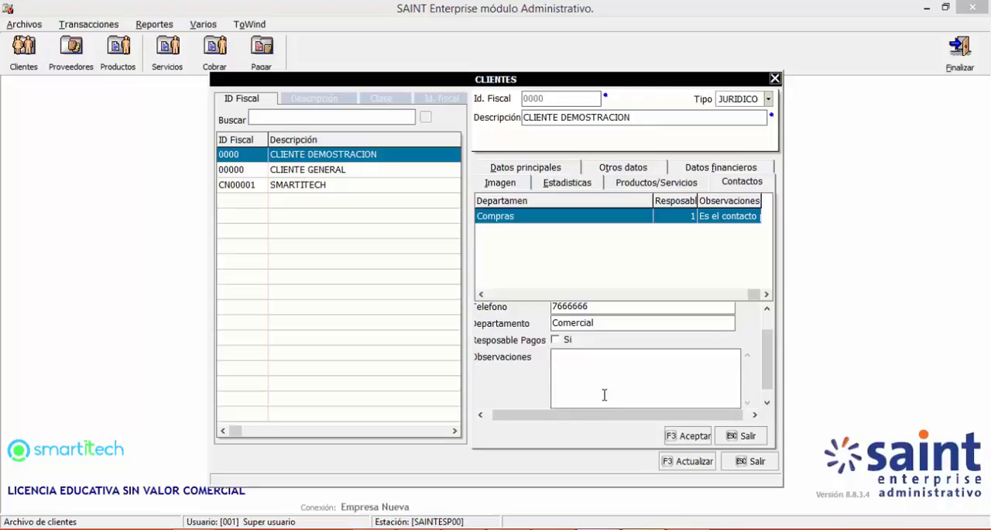
Step: Enter "Envio de Cotizaciones" in the second contact's Observaciones and accept the record
text(Envio de Cotizaciones)
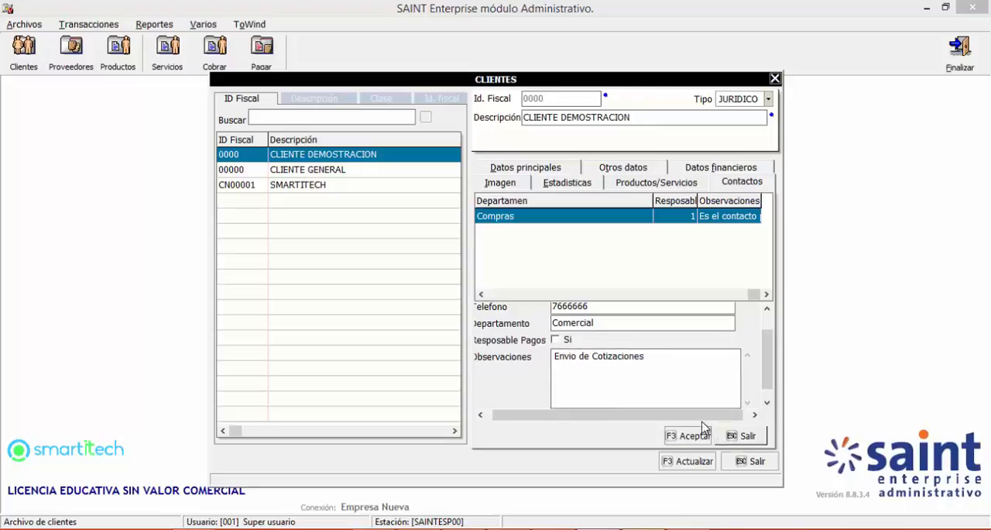
click(692, 435)
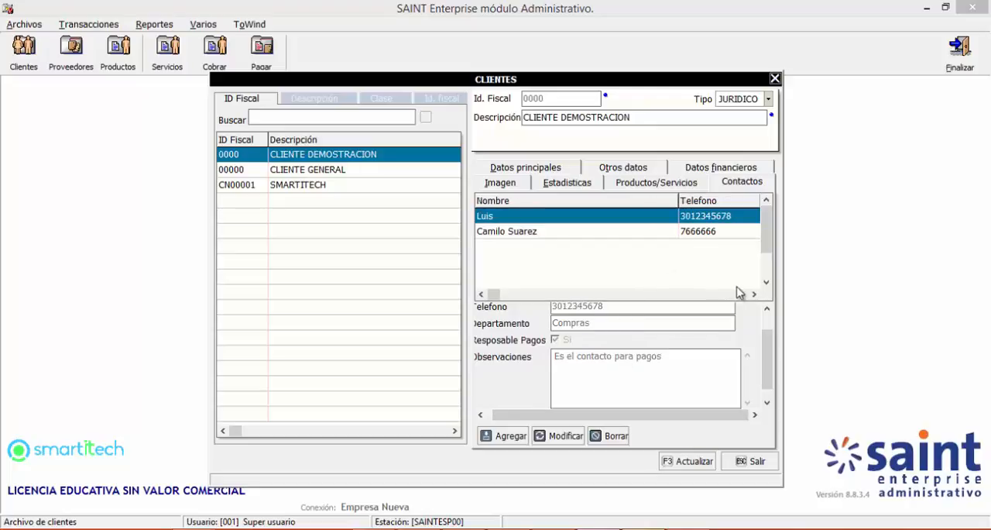
Step: Check the remaining columns of both contacts and save the changes to CLIENTE DEMOSTRACION
click(738, 294)
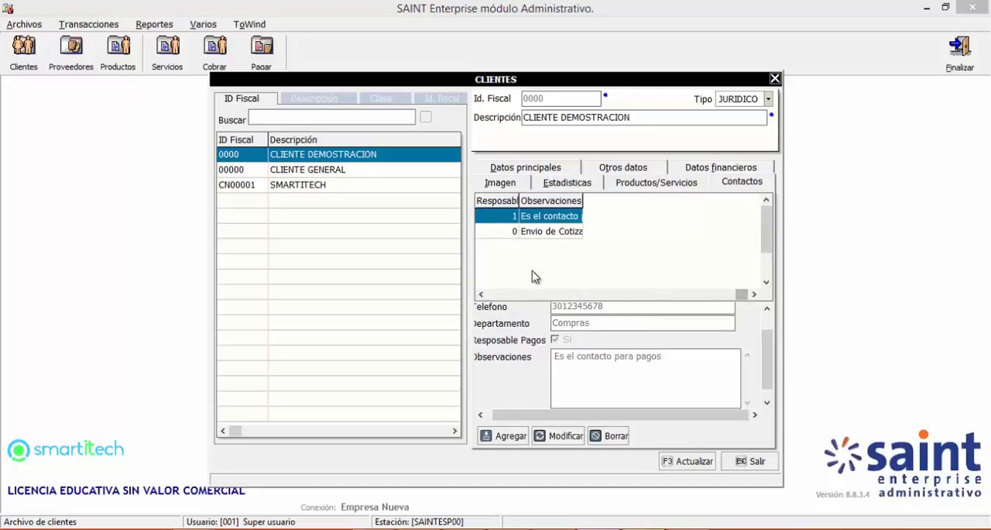
click(493, 295)
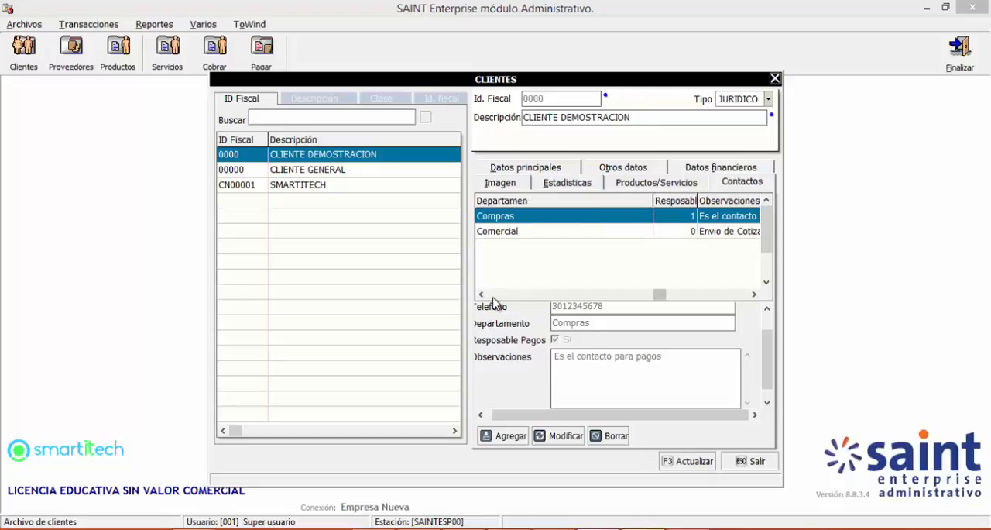
click(687, 460)
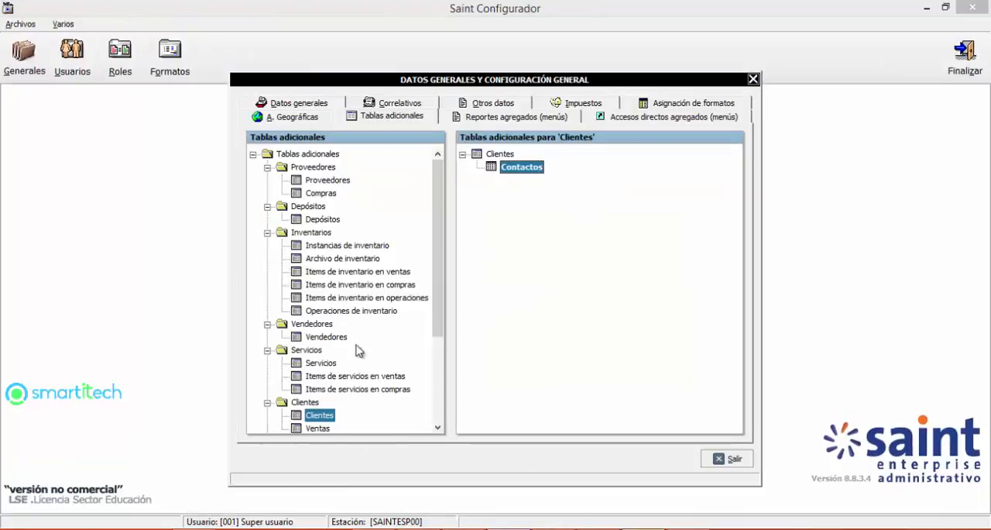
Step: In Saint Configurador, examine which files accept additional tables, from Clientes through Bancos and back to Instancias de inventario
click(328, 363)
key(Down)
key(Down)
key(Down)
key(Down)
key(Down)
key(Down)
key(Down)
key(Down)
key(Down)
key(Down)
key(Down)
key(Down)
key(Down)
key(Down)
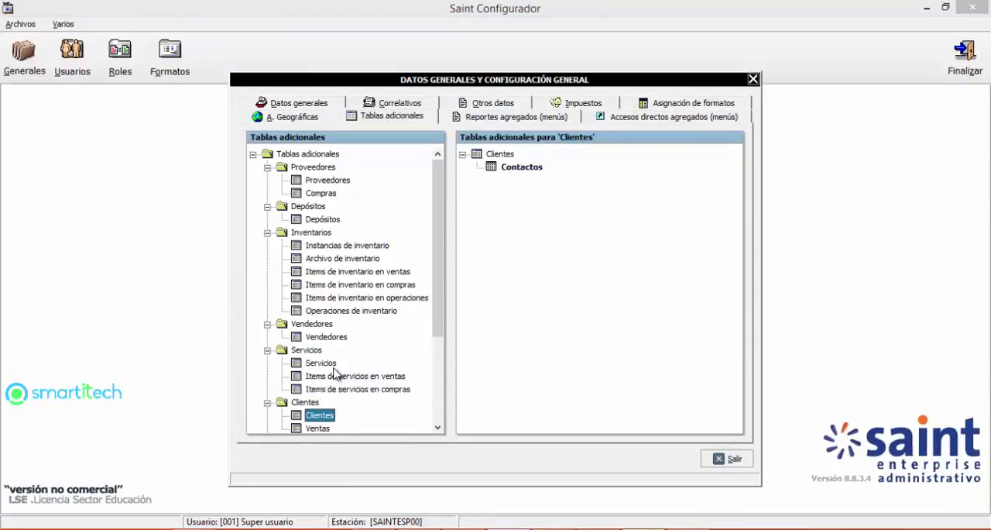
key(Up)
key(Up)
key(Up)
key(Up)
key(Up)
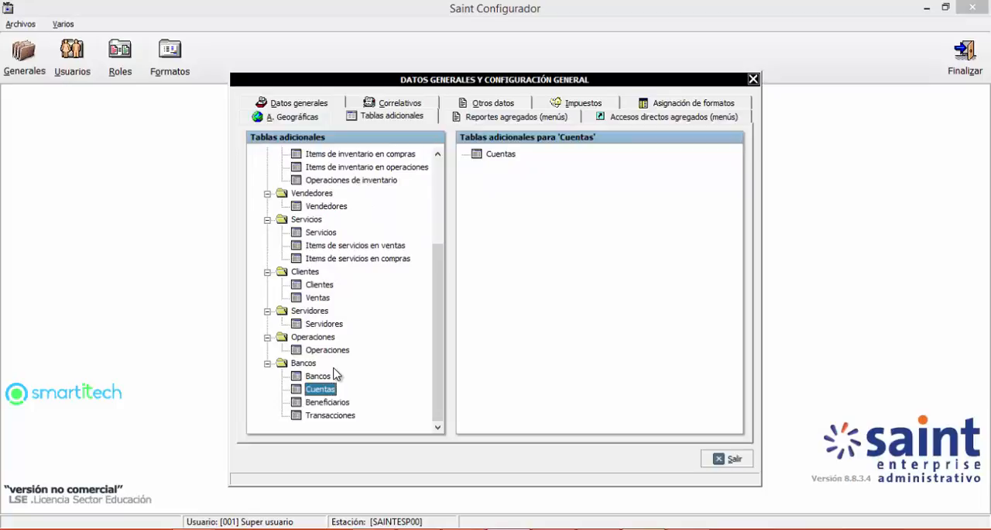
key(Up)
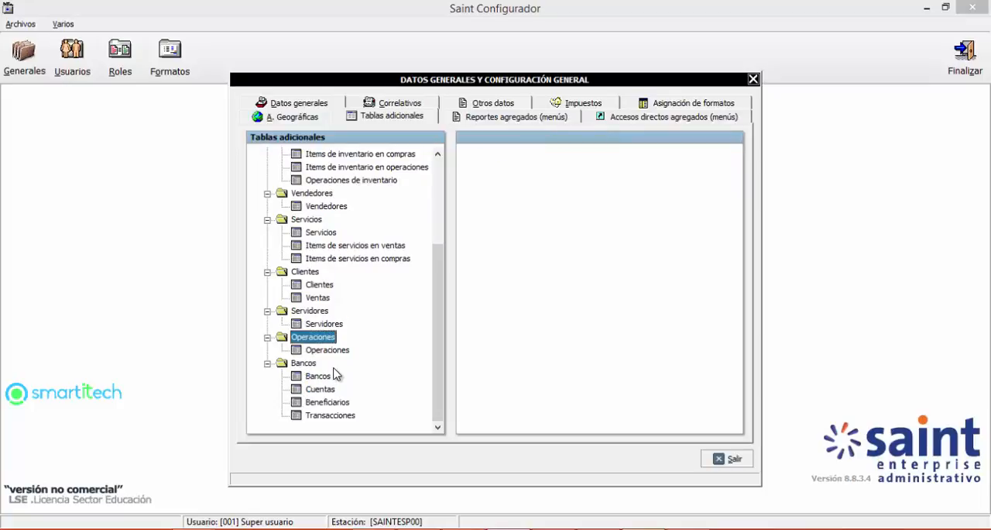
key(Up)
key(Up)
key(Up)
key(Up)
key(Up)
key(Up)
key(Up)
key(Up)
key(Up)
key(Up)
key(Up)
key(Up)
key(Up)
key(Up)
key(Up)
key(Up)
key(Up)
key(Up)
key(Up)
key(Up)
key(Down)
key(Down)
key(Down)
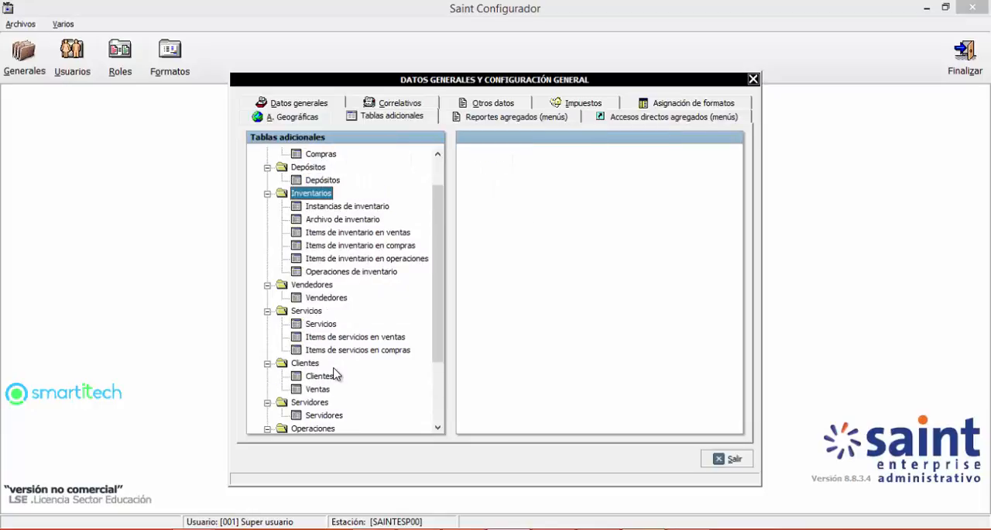
key(Down)
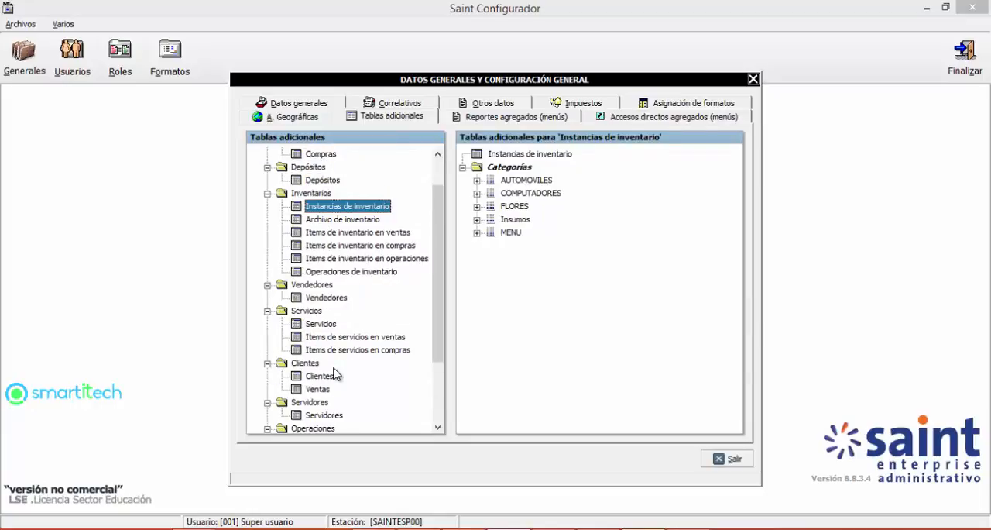